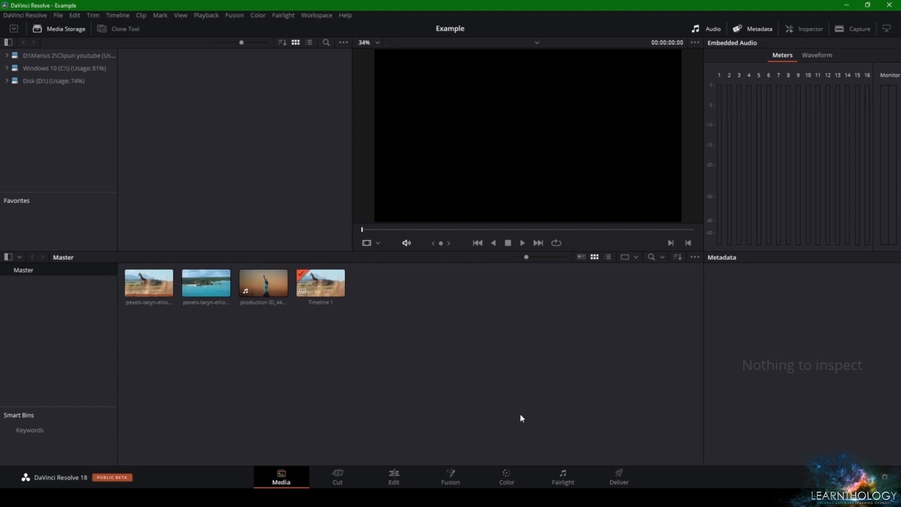
Open the Fusion page and switch to a single viewer showing the whole MediaOut1 frame
click(444, 482)
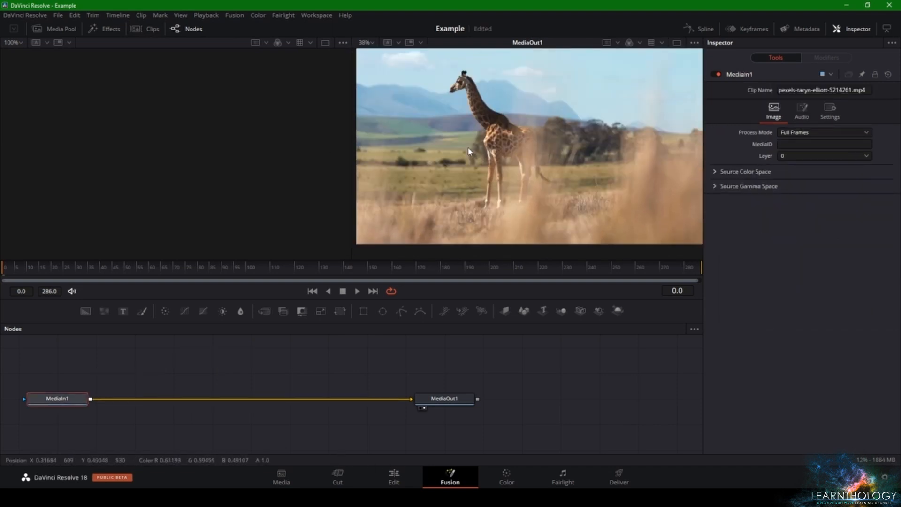
scroll(468, 152, down, 2)
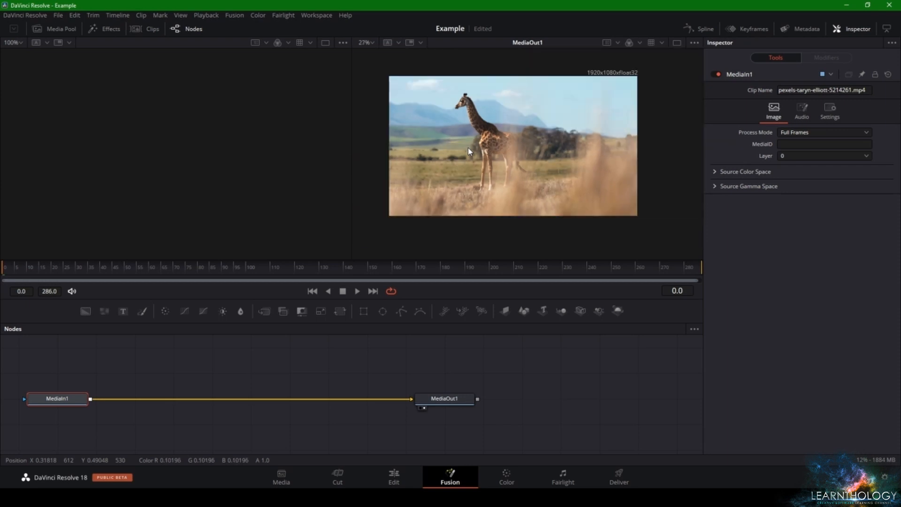
click(675, 43)
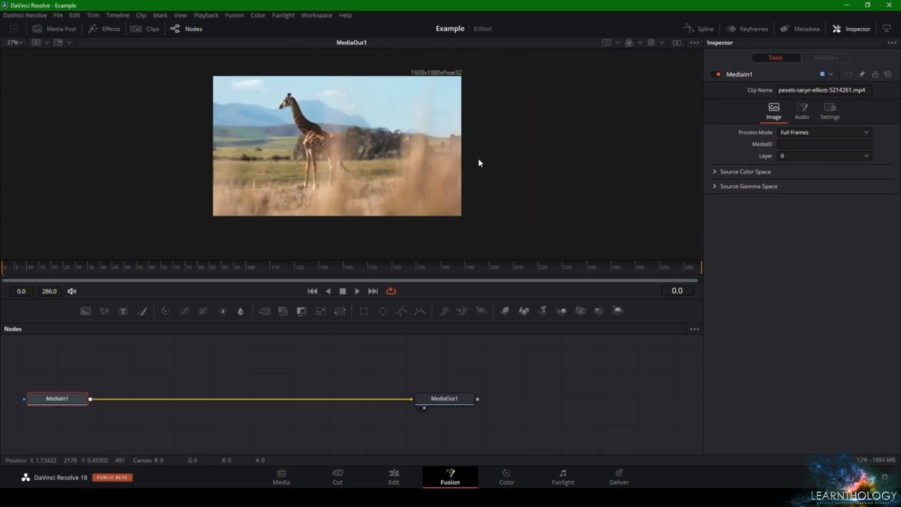
On the Media page, browse Disk (D:) in media storage to the creator's 2022 folder
click(394, 476)
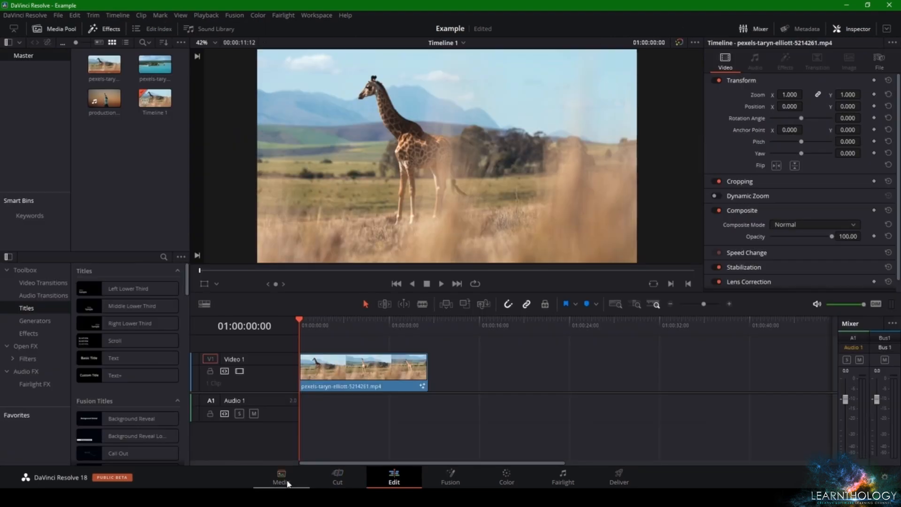
click(281, 477)
click(50, 81)
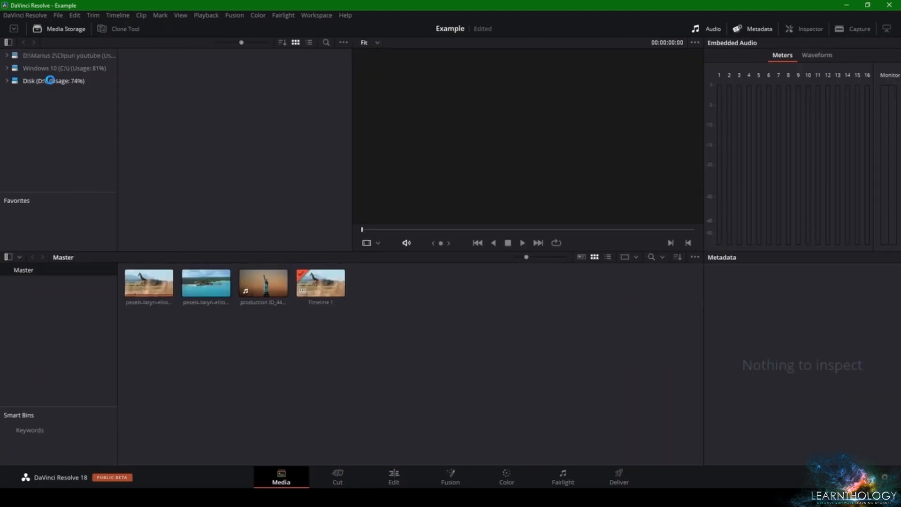
scroll(341, 178, down, 5)
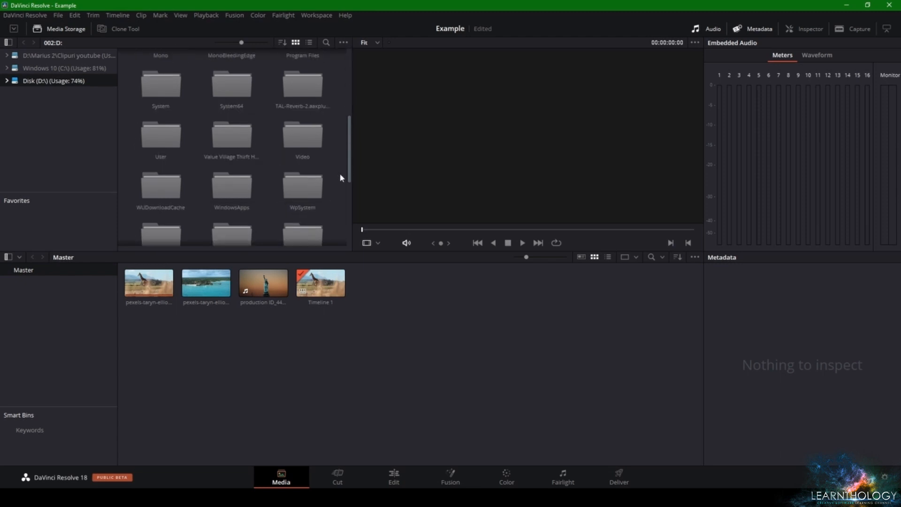
scroll(343, 188, down, 3)
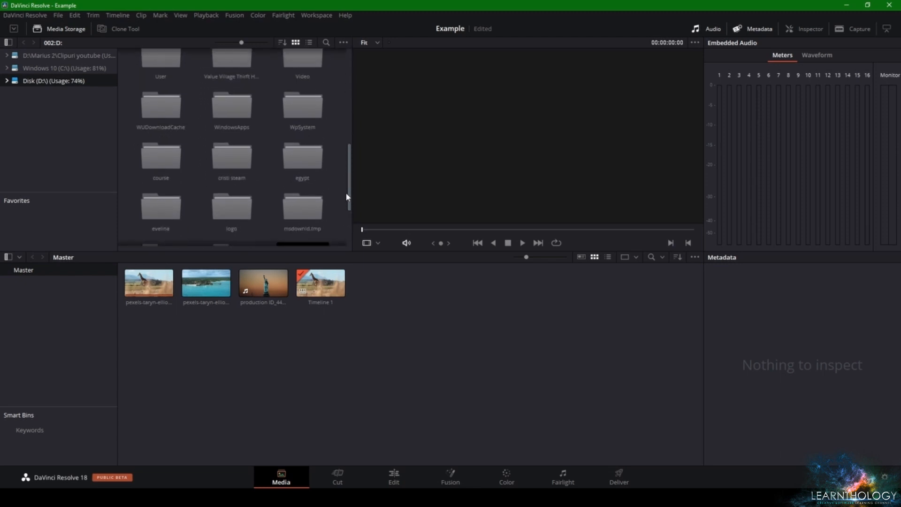
scroll(337, 169, up, 3)
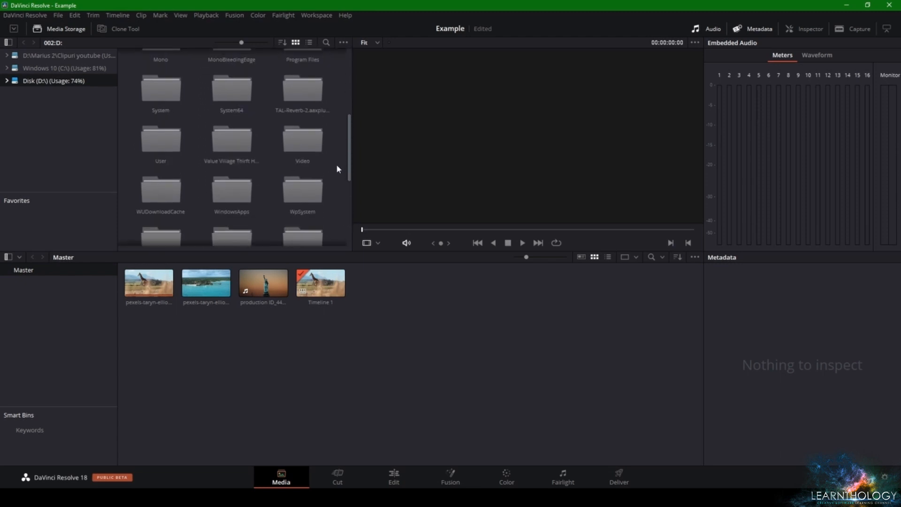
scroll(338, 169, up, 2)
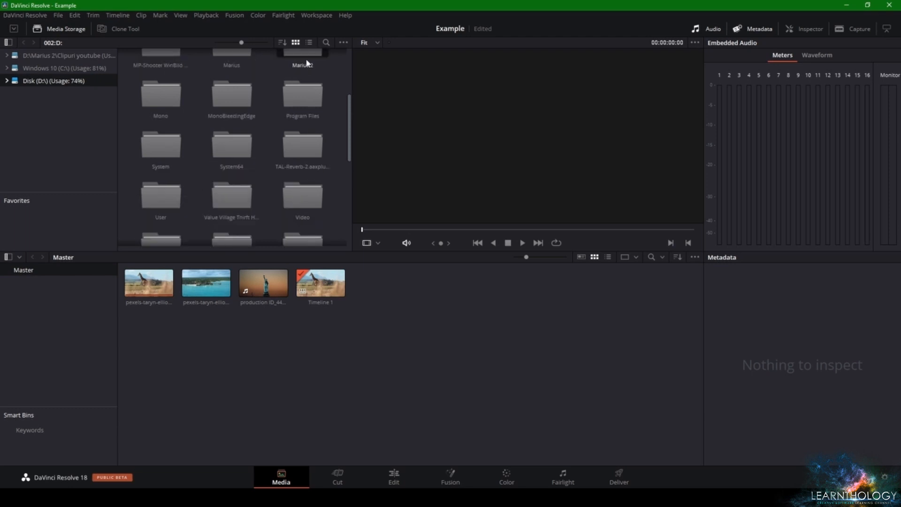
drag(348, 70, 348, 187)
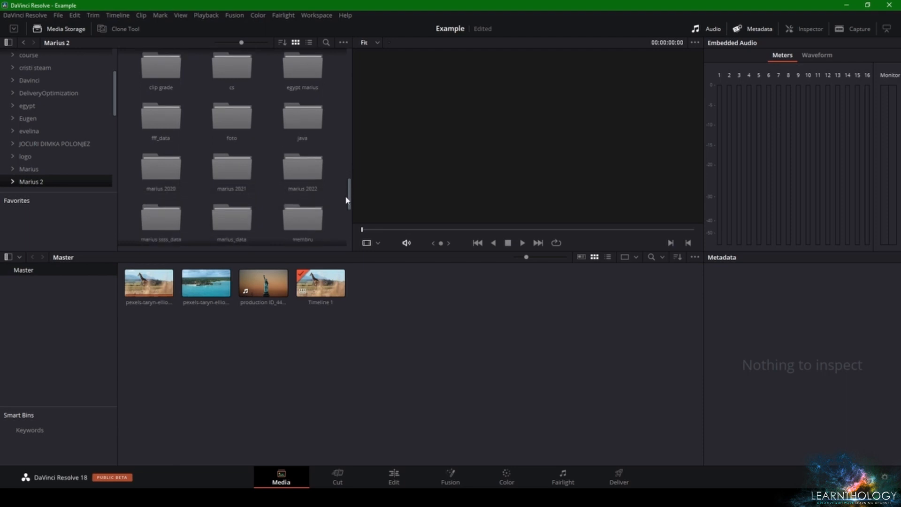
double_click(307, 179)
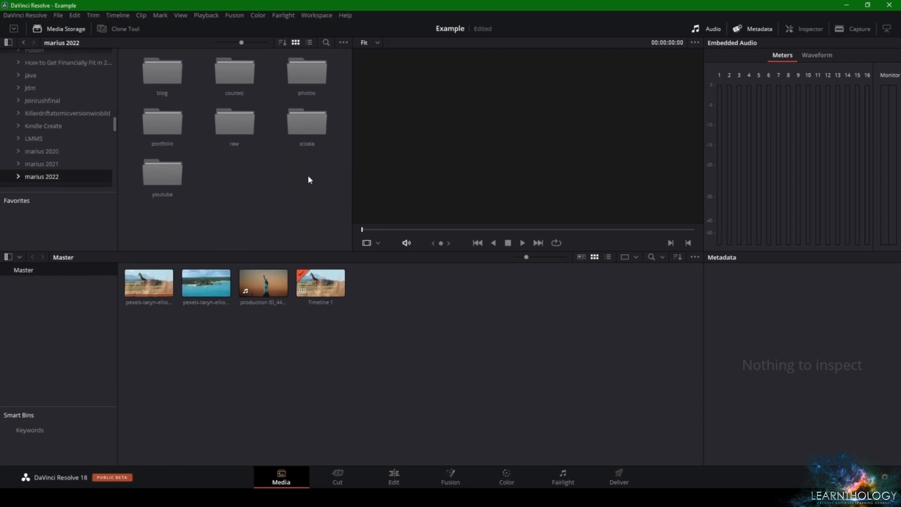
Open the raw2 footage folder inside courses, udemy, davinci
double_click(235, 75)
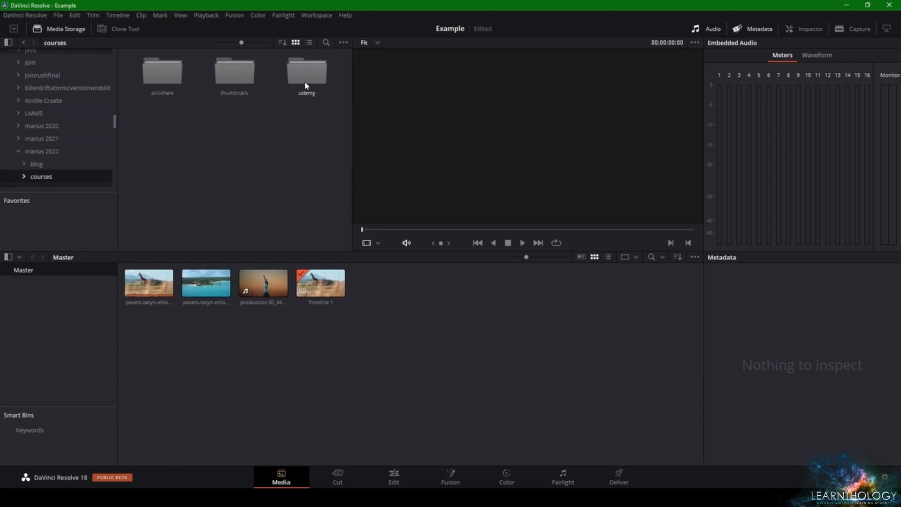
double_click(306, 72)
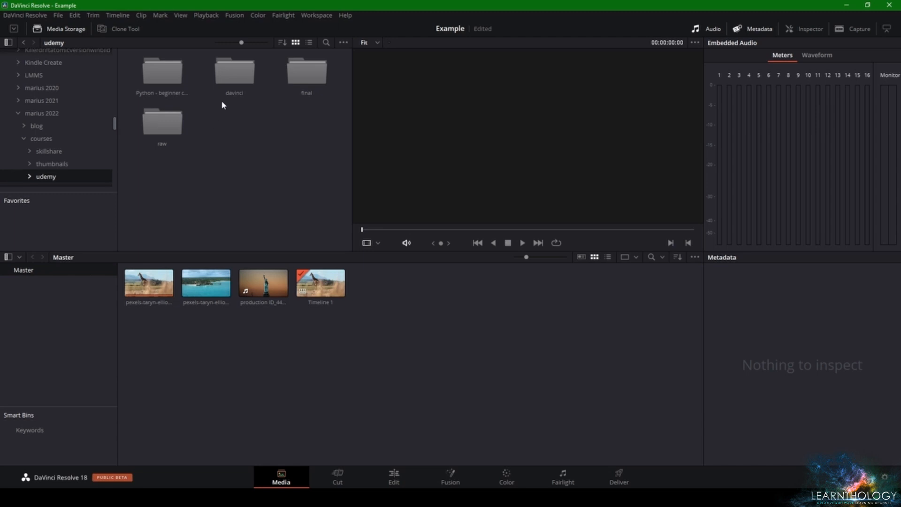
double_click(233, 80)
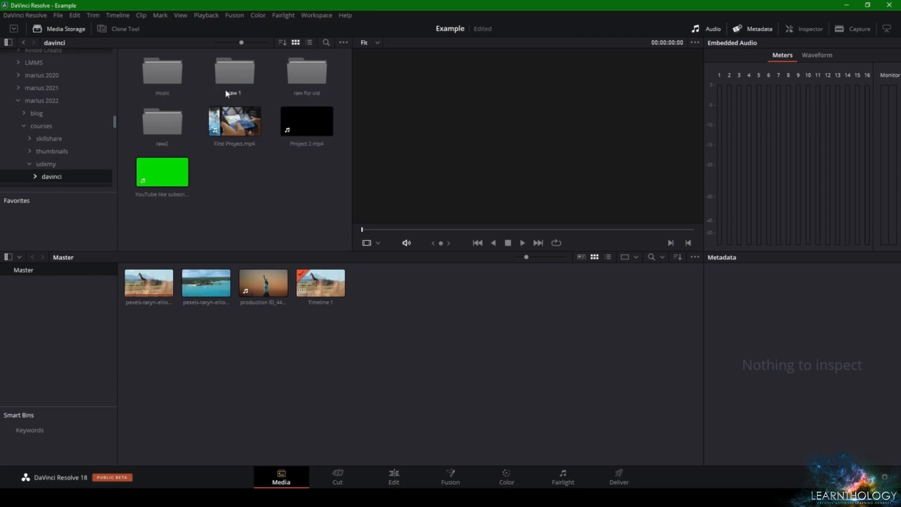
double_click(165, 131)
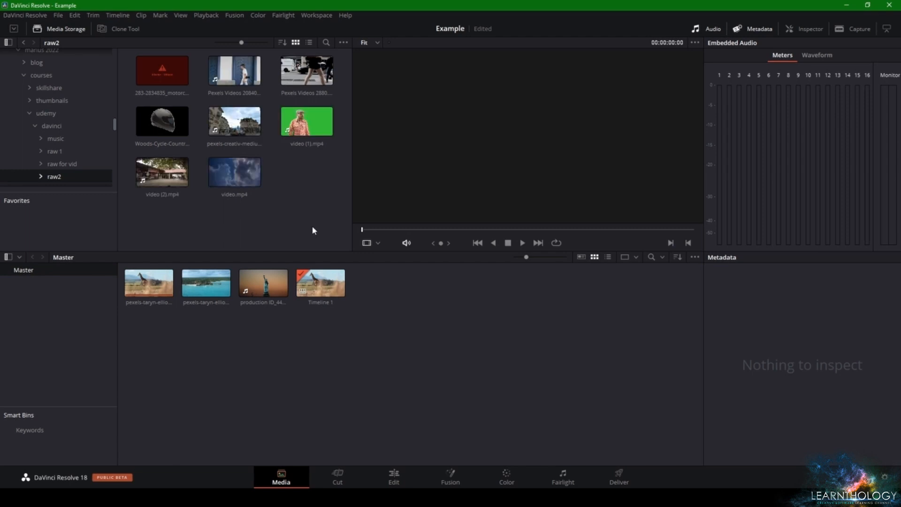
Remove all existing clips and Timeline 1 from the media pool
drag(235, 121, 142, 285)
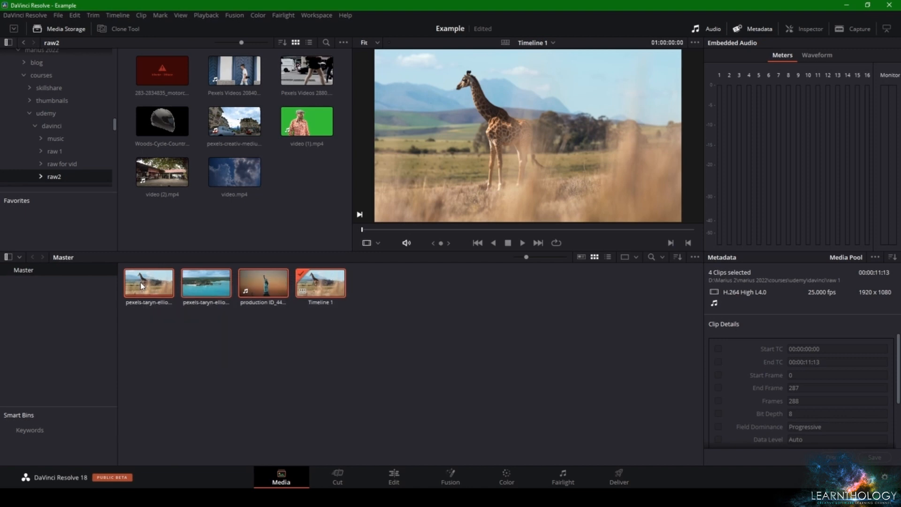
key(Delete)
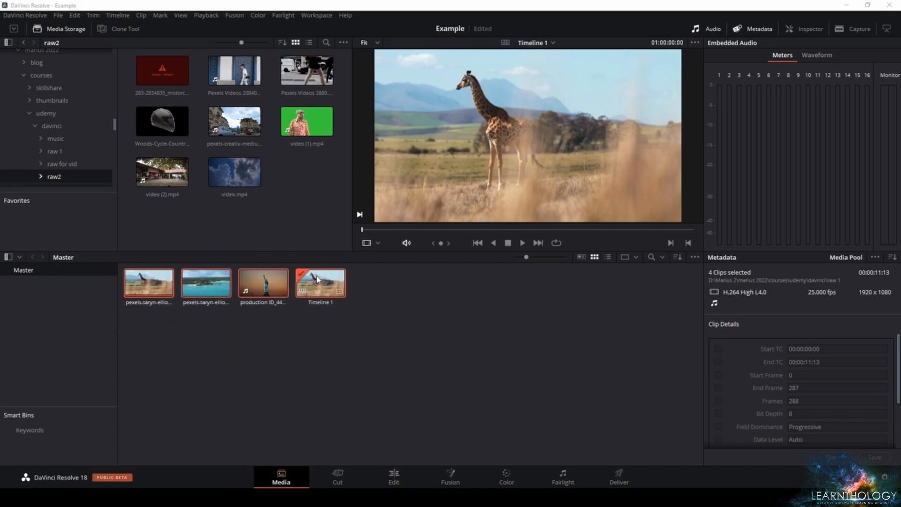
click(534, 290)
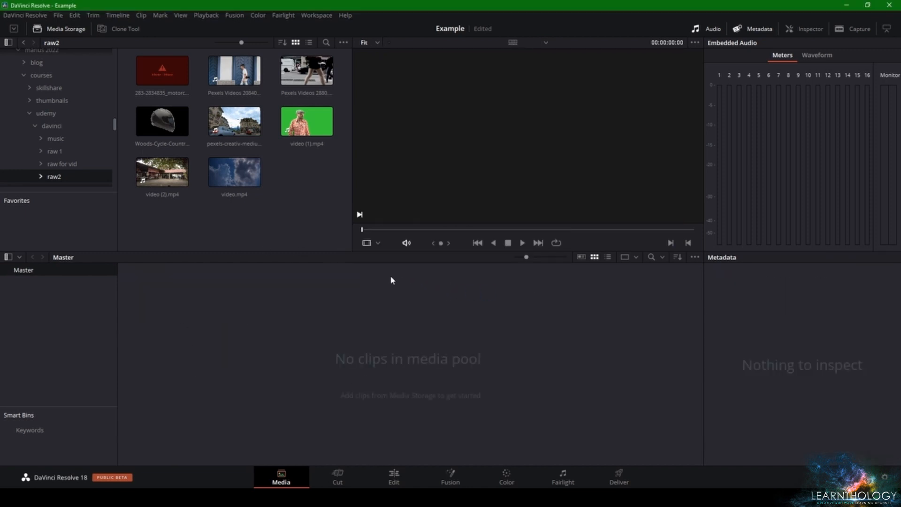
Add pexels-creativ-medium-5608468.mp4 and Pexels Videos 2880.mp4 to the media pool, changing the project frame rate to match the first clip
click(235, 121)
drag(234, 121, 218, 392)
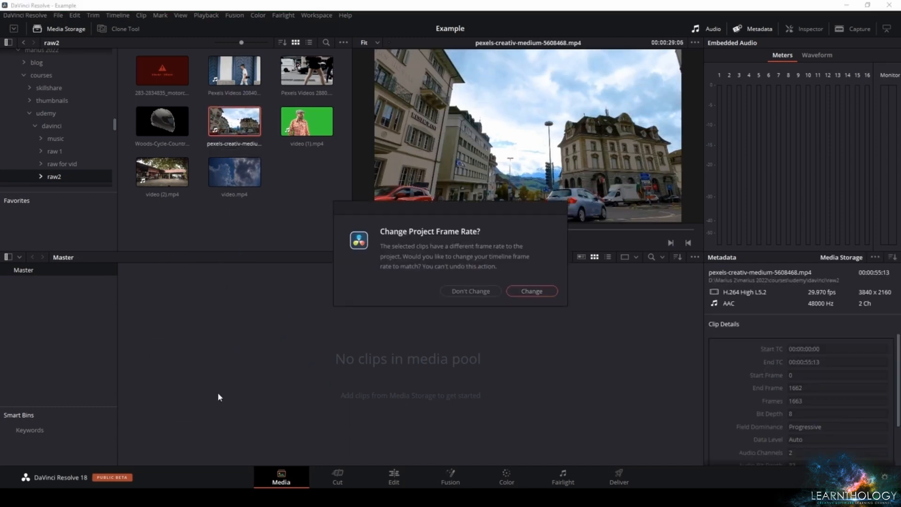
click(533, 291)
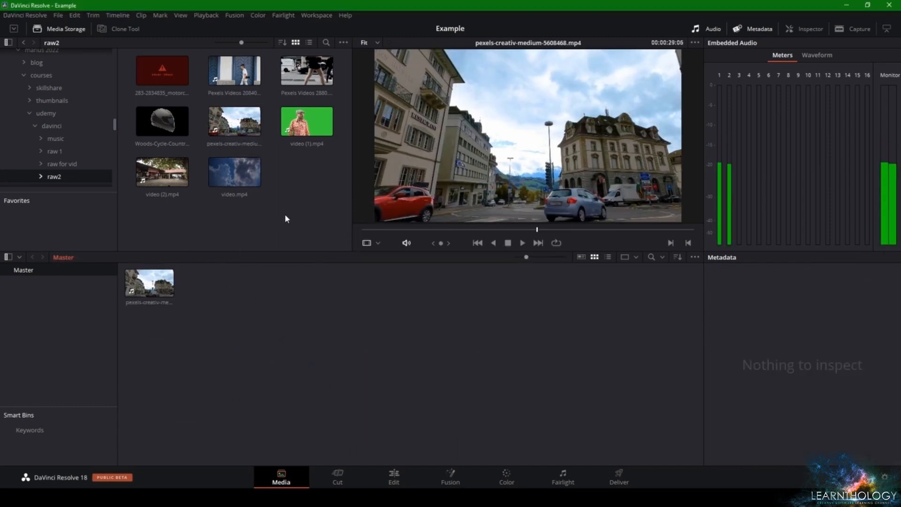
drag(307, 75, 324, 351)
On the Edit page, place the pexels-creativ-medium street clip on a new timeline and trim its end to 01:00:13:26
click(394, 476)
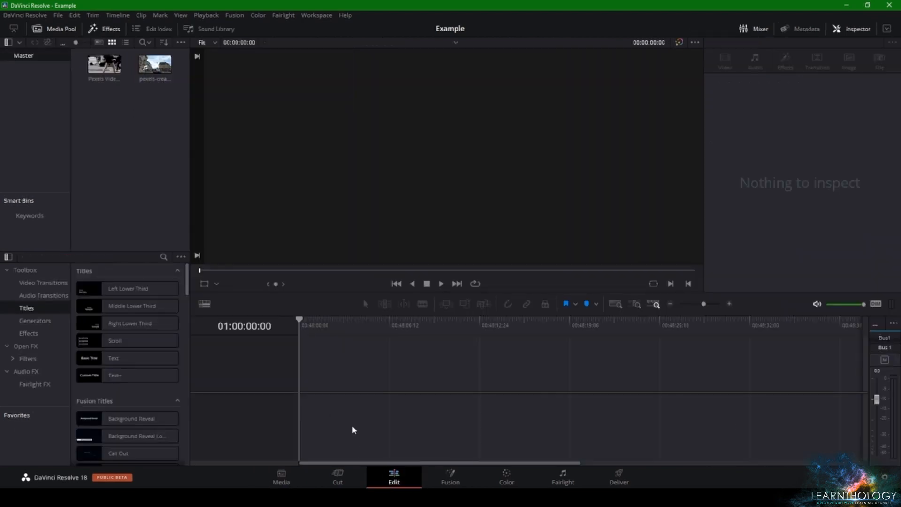
drag(156, 71, 305, 376)
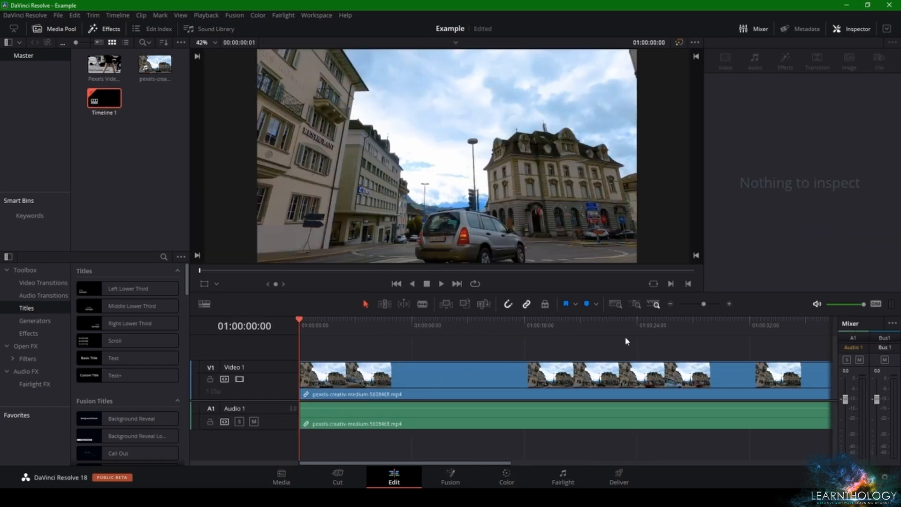
click(670, 304)
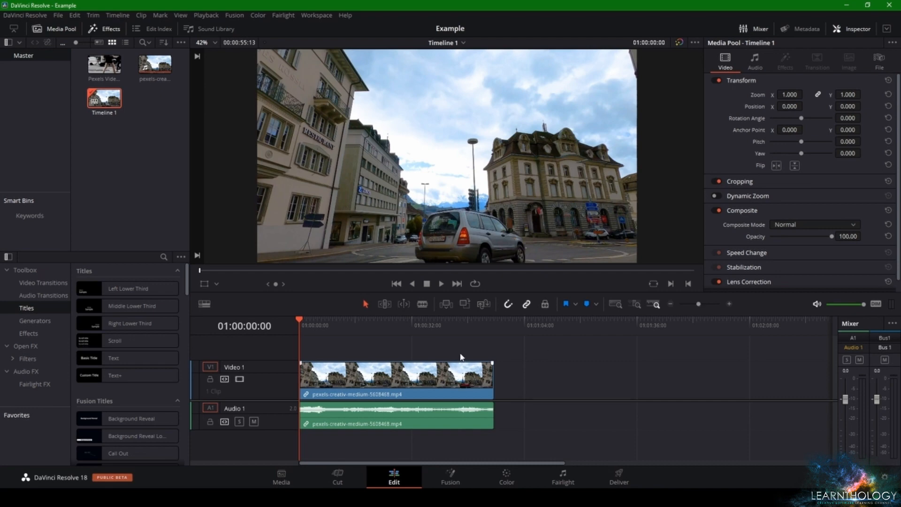
drag(322, 326, 348, 331)
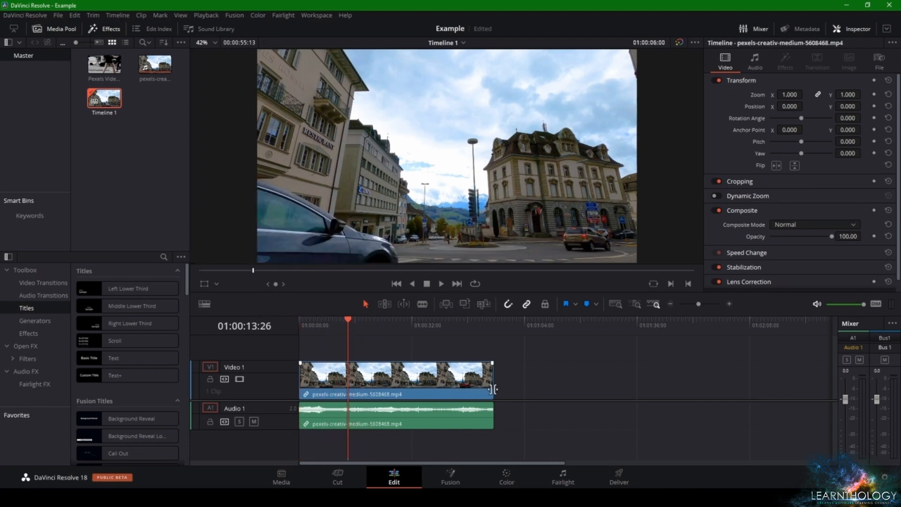
drag(493, 389, 348, 380)
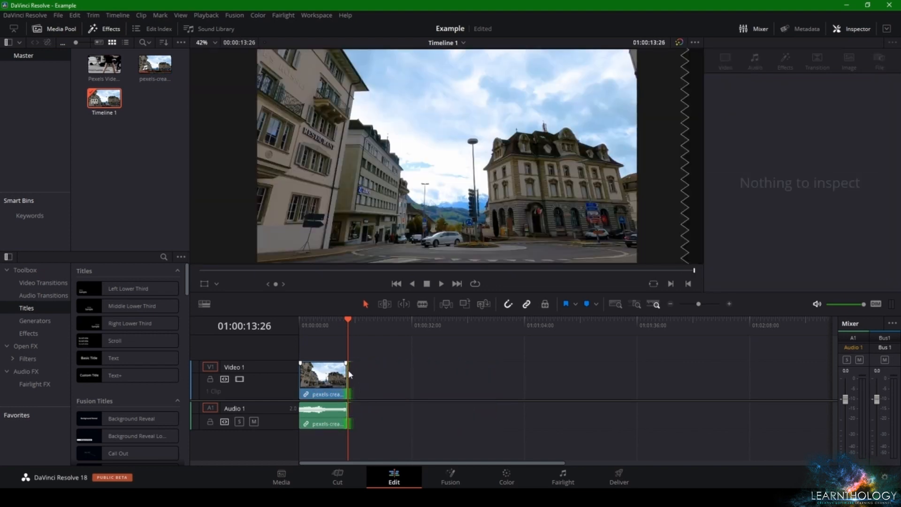
Delete the street clip's audio and place Pexels Videos 2880.mp4 directly after it on Video 1
click(322, 420)
click(457, 365)
alt+click(330, 413)
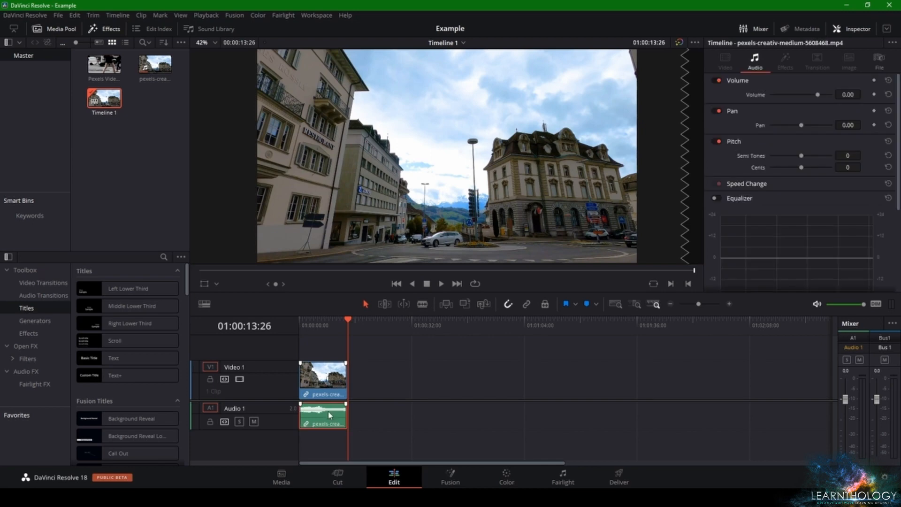
key(Delete)
drag(113, 71, 369, 399)
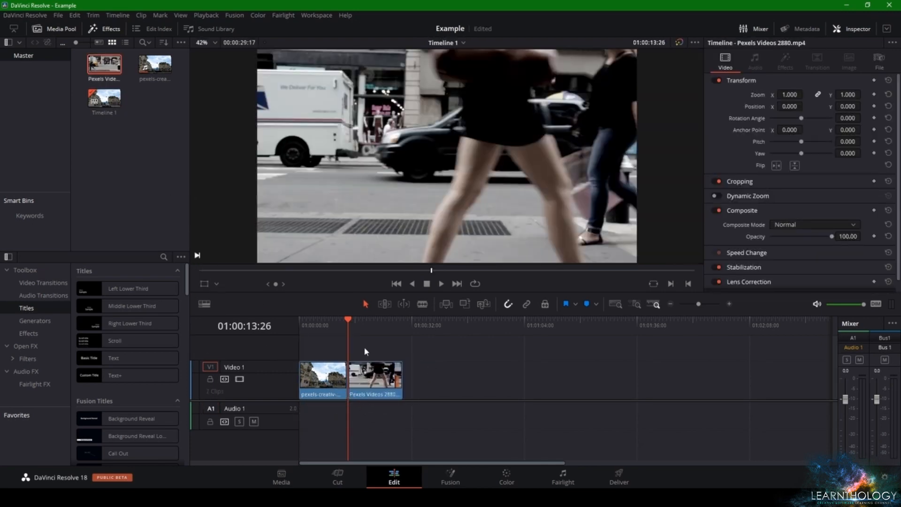
On the Media page, generate proxy media for both video clips in the media pool
click(281, 476)
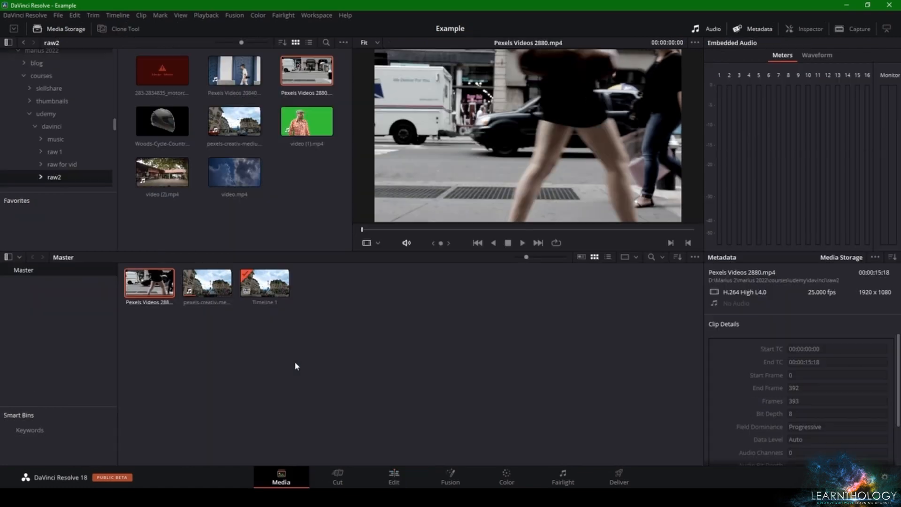
drag(144, 309, 200, 291)
right_click(199, 290)
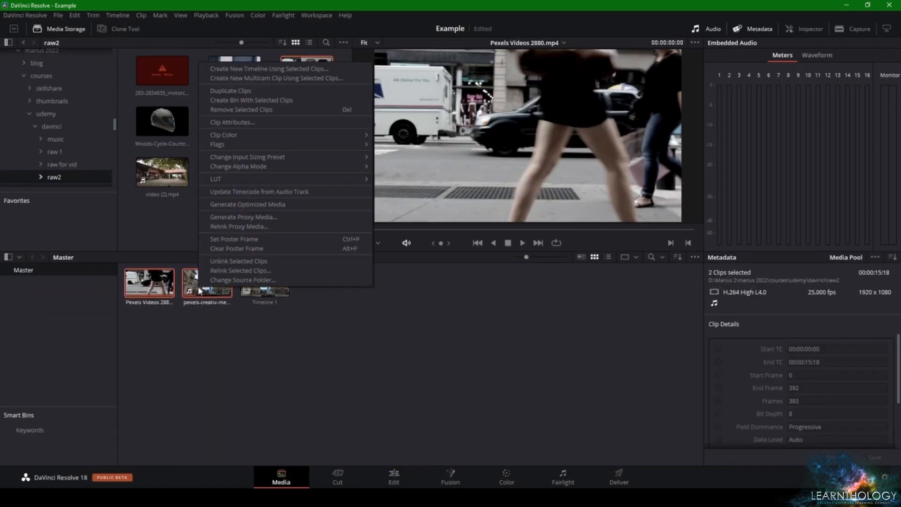
click(243, 217)
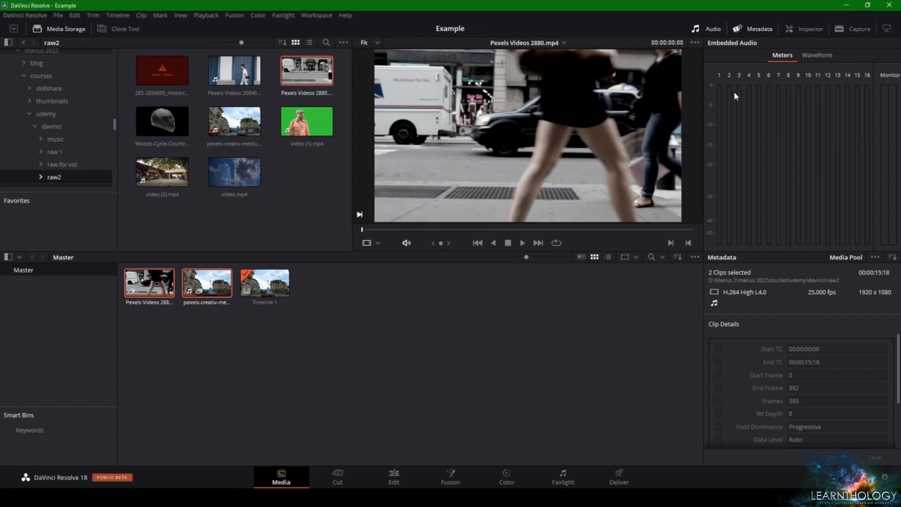
Hide the Media page's metadata and audio meters and show the Inspector instead
click(753, 28)
click(714, 29)
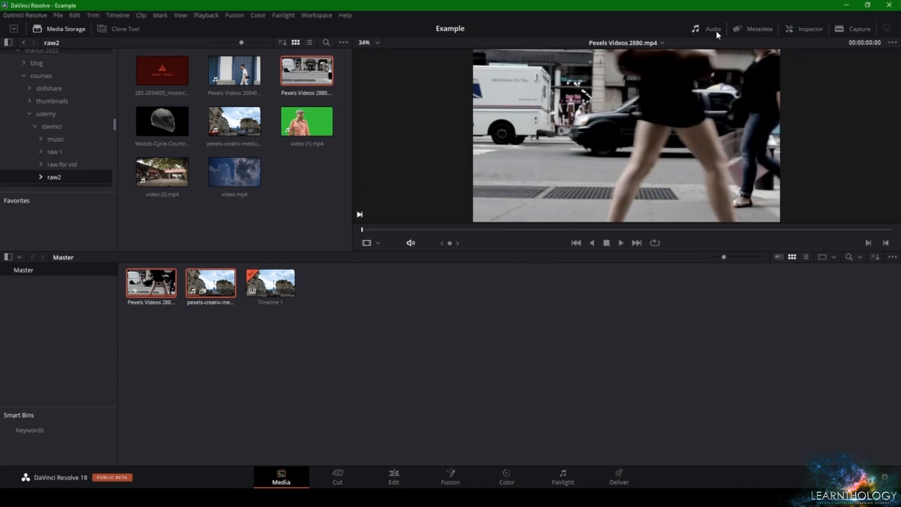
click(805, 30)
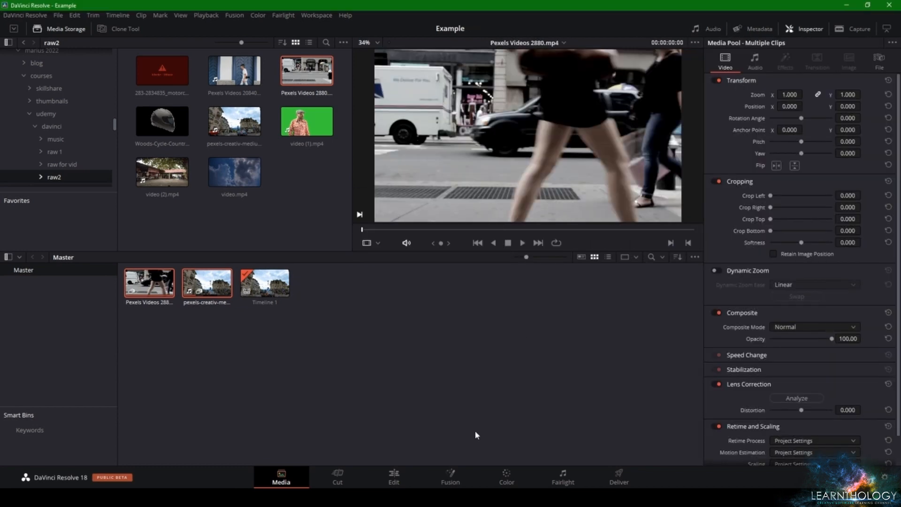
Return to the Edit page, move the playhead to 01:00:07:14, and select the first street clip
click(386, 485)
click(449, 476)
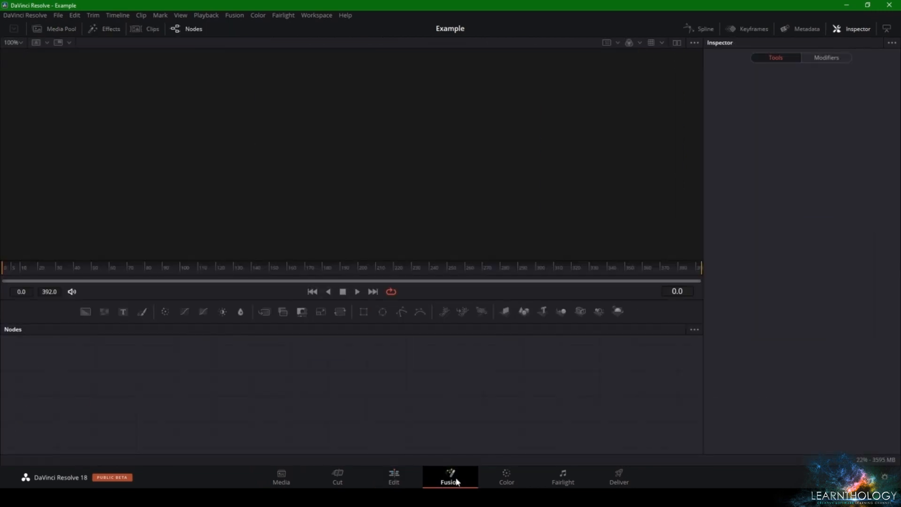
click(377, 471)
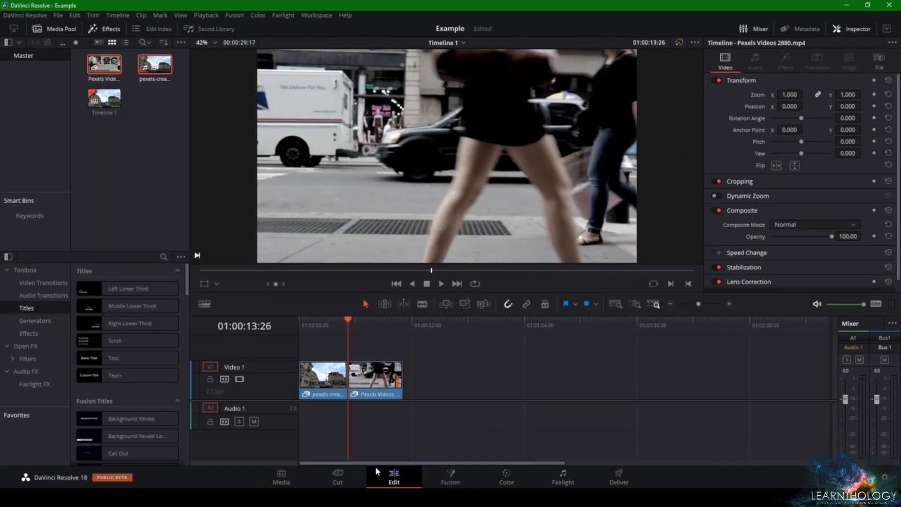
click(326, 321)
click(324, 375)
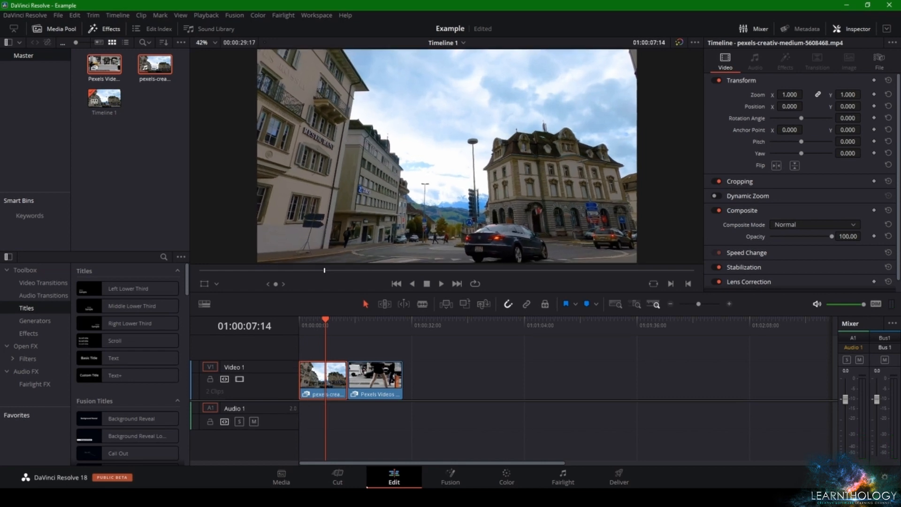
Open the street clip in Fusion, play it back from near its first frame, and stop at frame 201
click(425, 482)
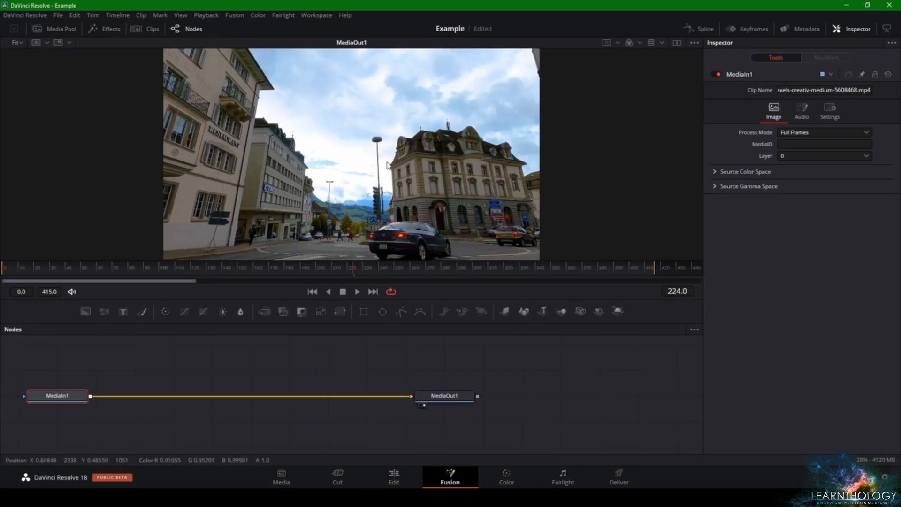
click(359, 292)
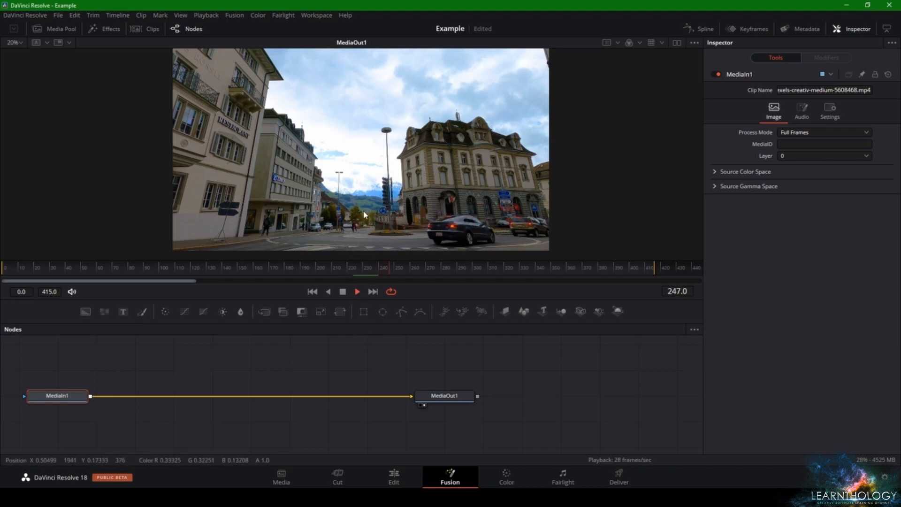
click(410, 270)
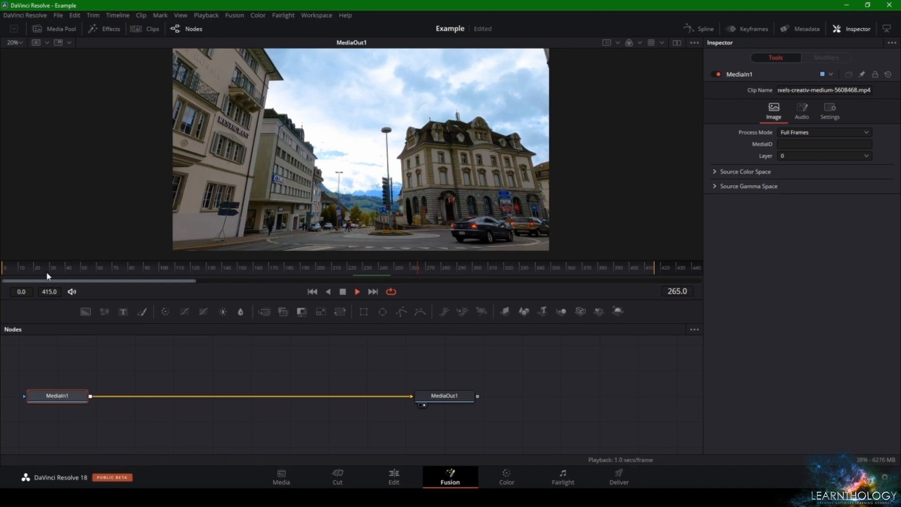
click(6, 268)
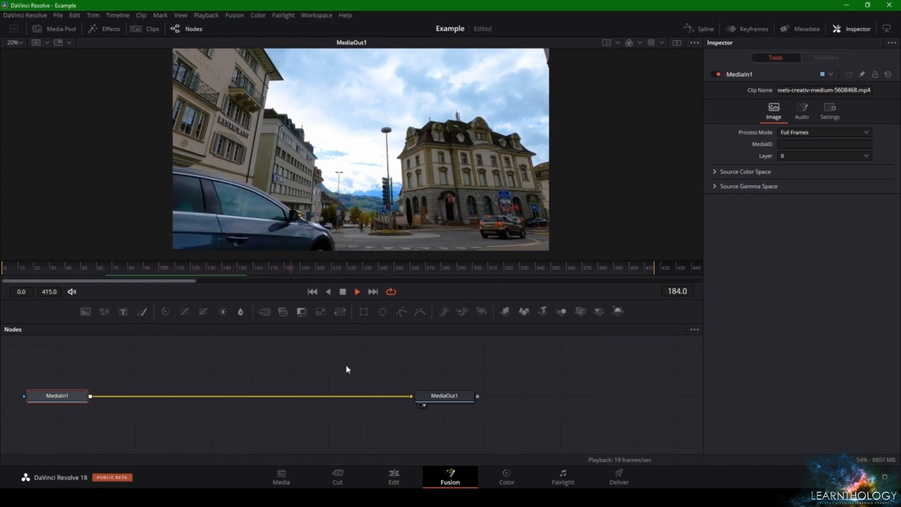
key(space)
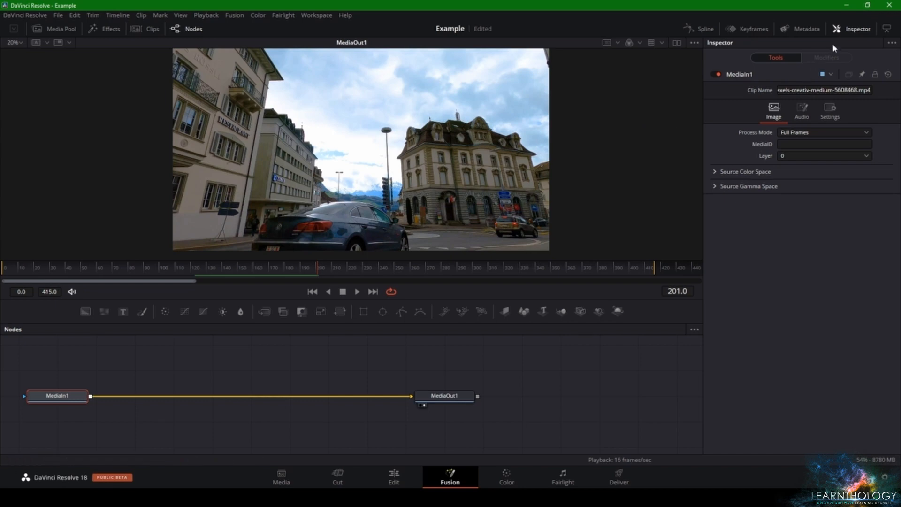
Examine the building facades, wall lettering and signs in the street clip at frame 201 up close
scroll(224, 115, up, 2)
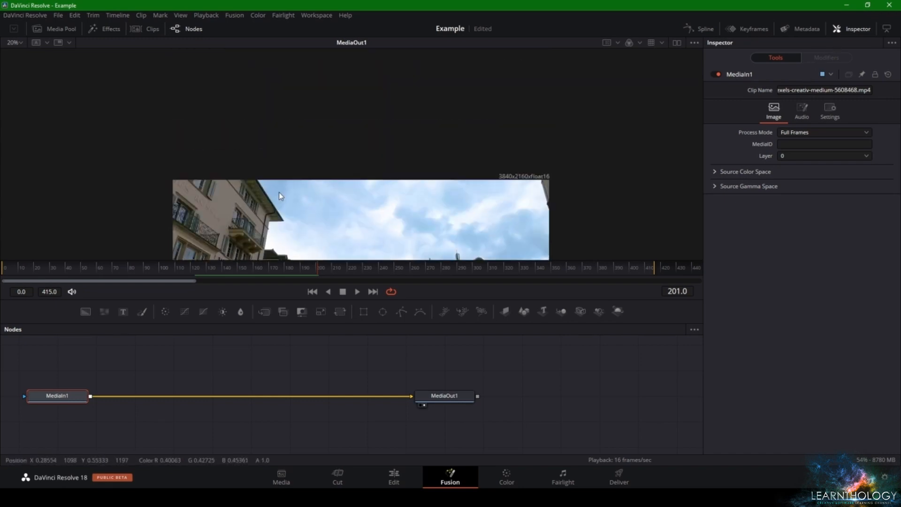
scroll(224, 116, up, 2)
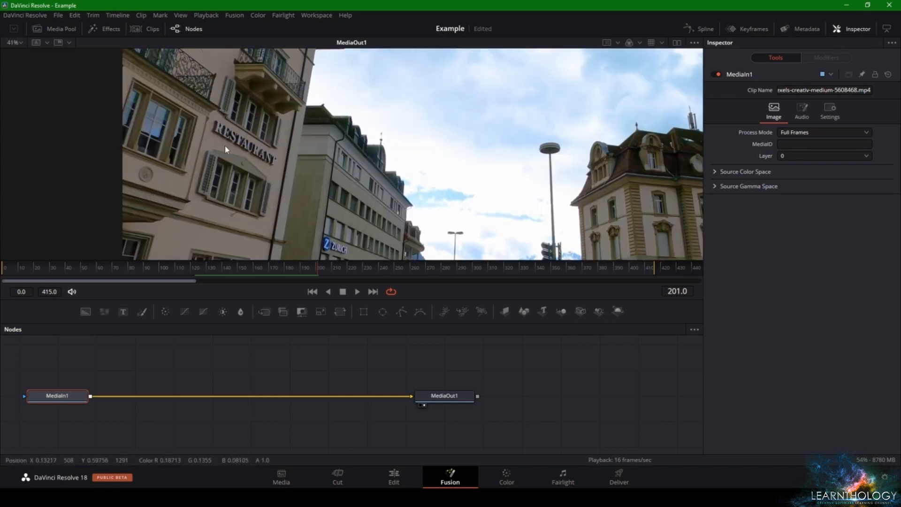
drag(270, 157, 336, 224)
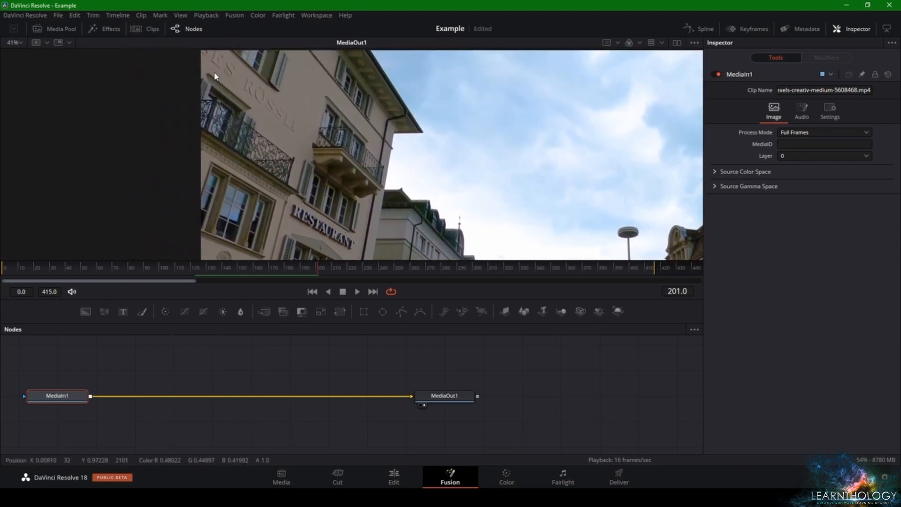
scroll(328, 155, up, 4)
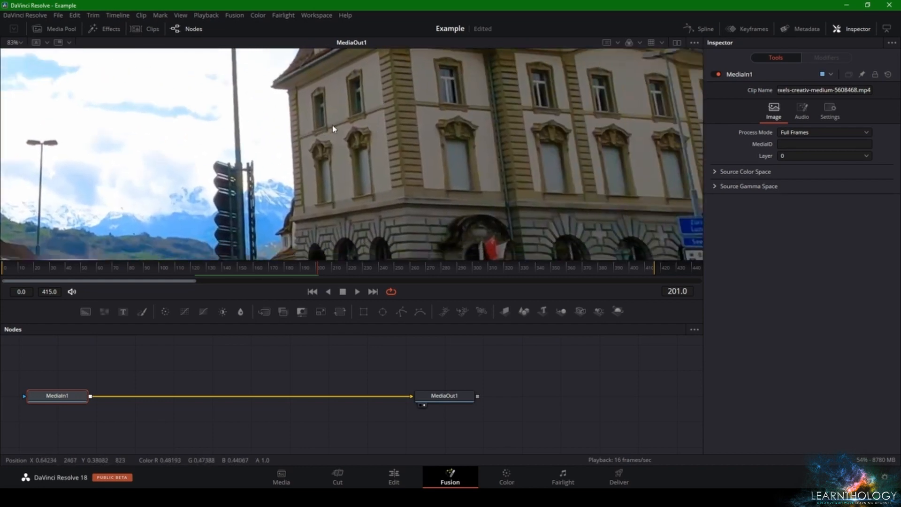
scroll(400, 219, down, 4)
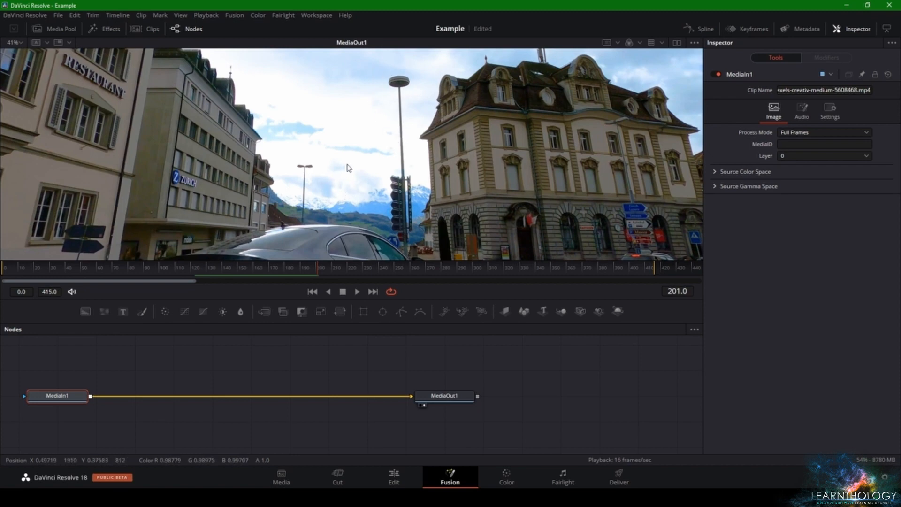
drag(348, 165, 370, 127)
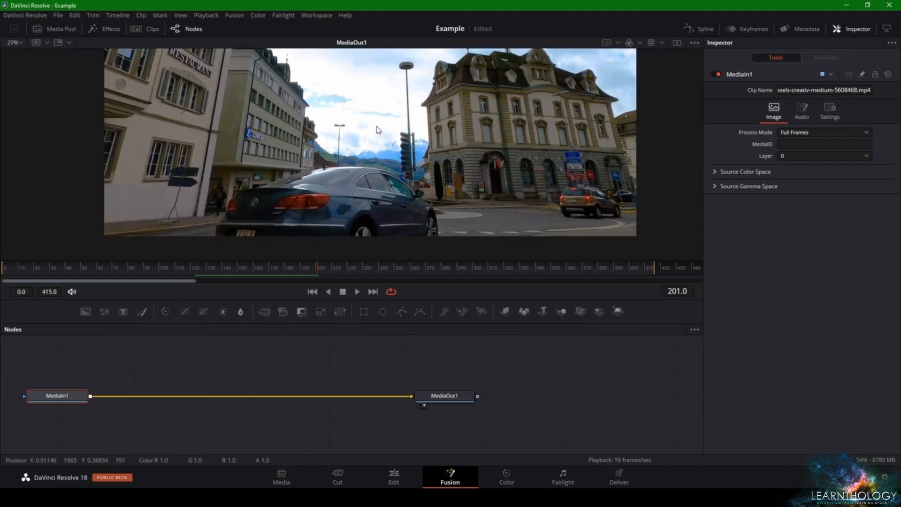
scroll(334, 177, up, 6)
scroll(335, 163, down, 5)
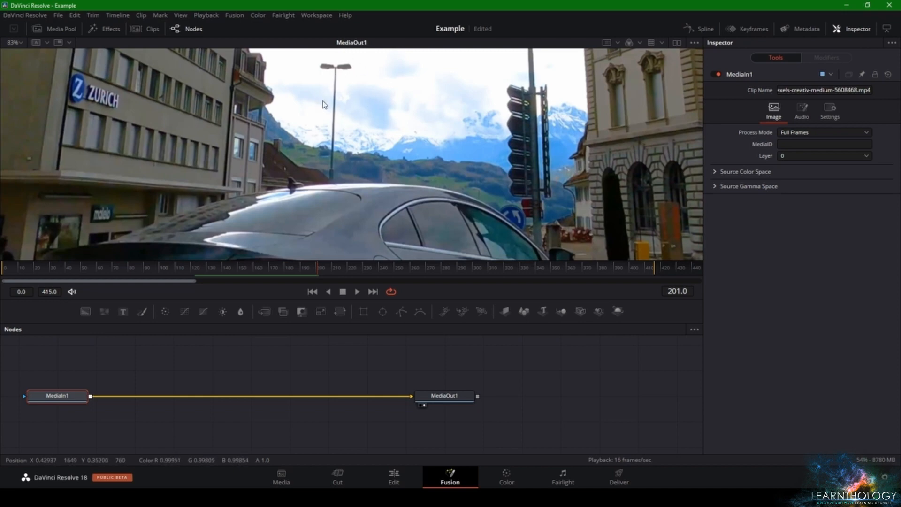
scroll(357, 114, down, 5)
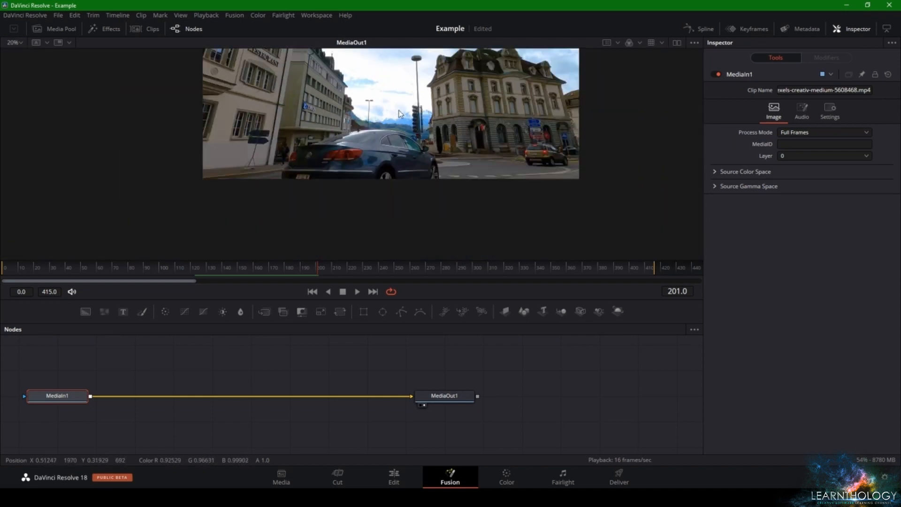
scroll(402, 188, up, 4)
scroll(402, 189, up, 4)
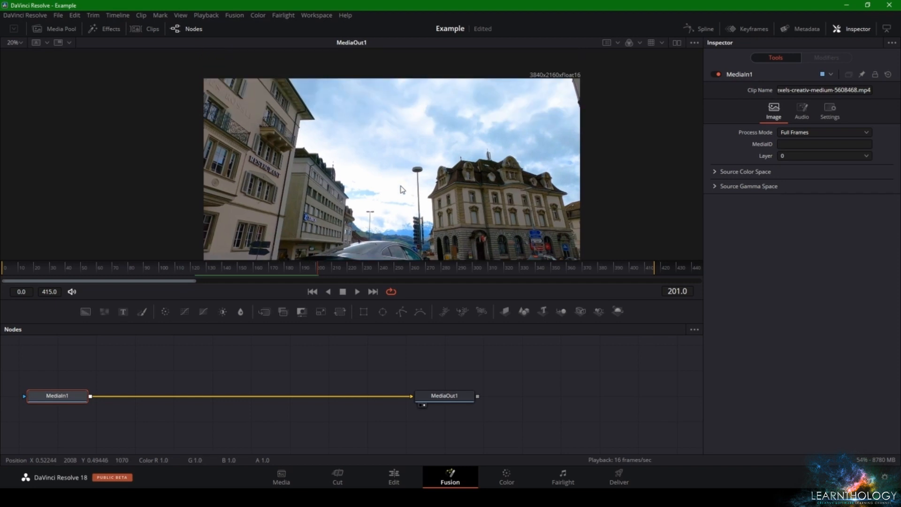
scroll(402, 188, down, 3)
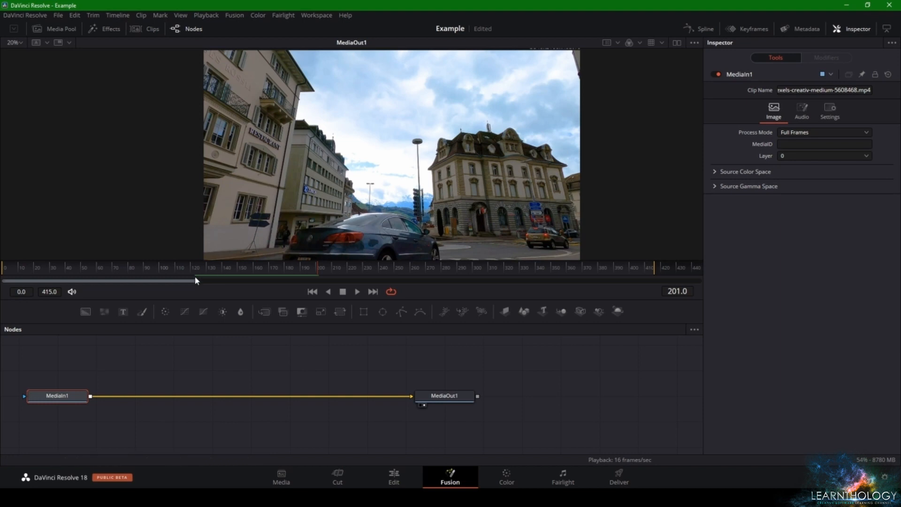
Insert a Paint node between MediaIn1 and MediaOut1, set its apply mode to Clone, and choose the Stroke brush type
drag(141, 314, 141, 312)
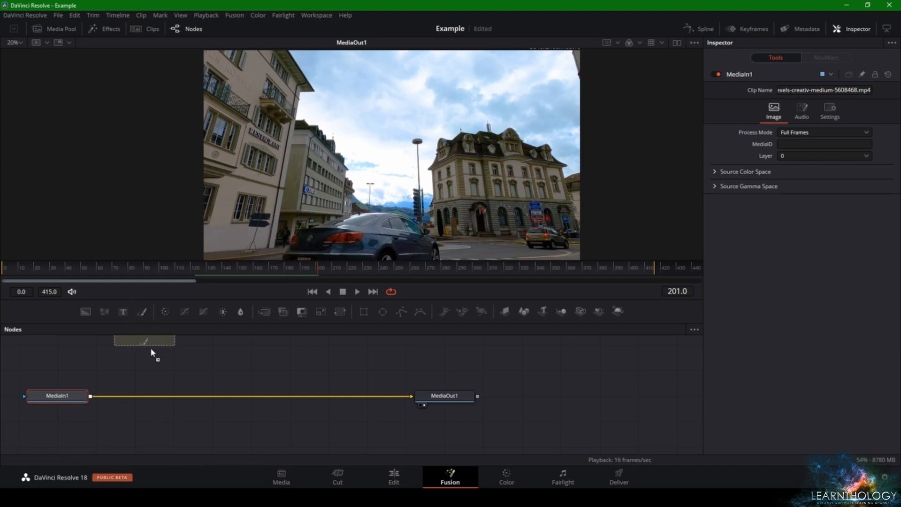
mouse_move(151, 352)
mouse_down()
mouse_move(217, 398)
mouse_move(252, 399)
mouse_move(241, 412)
mouse_move(262, 419)
mouse_move(265, 402)
mouse_move(249, 410)
mouse_move(240, 403)
mouse_up()
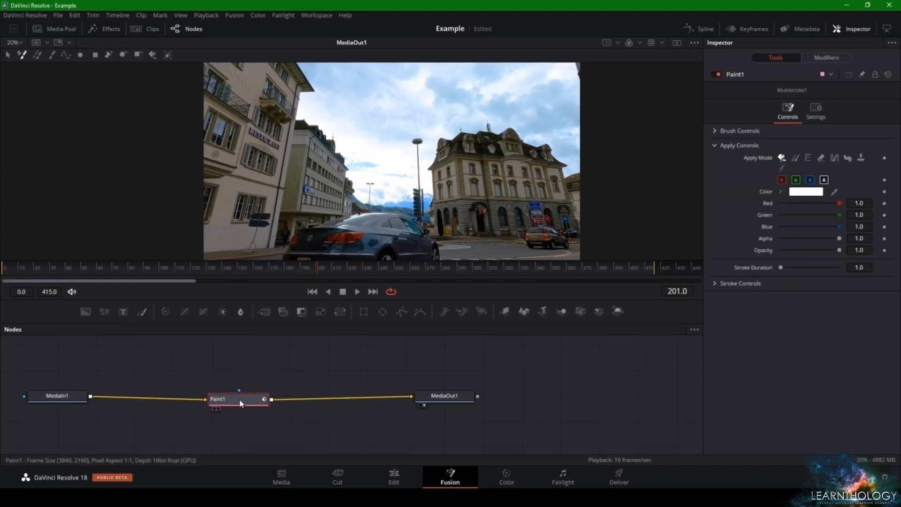
click(796, 159)
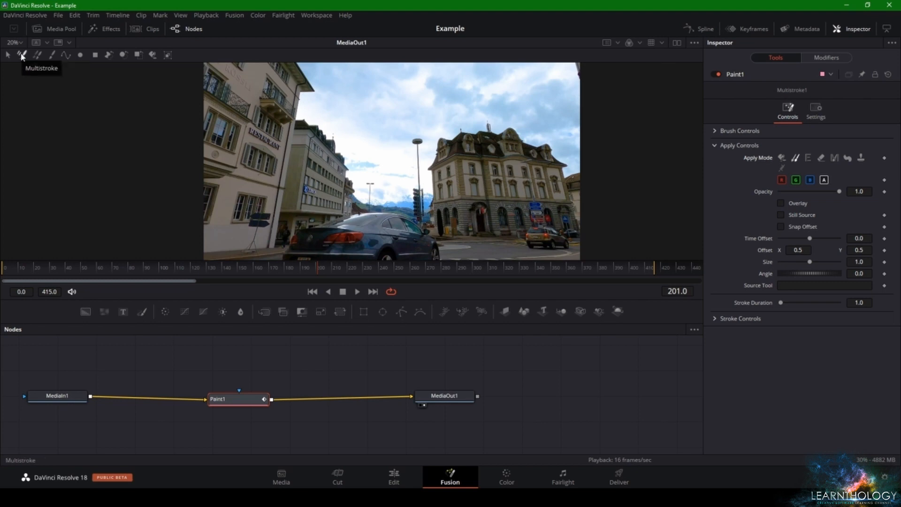
click(52, 56)
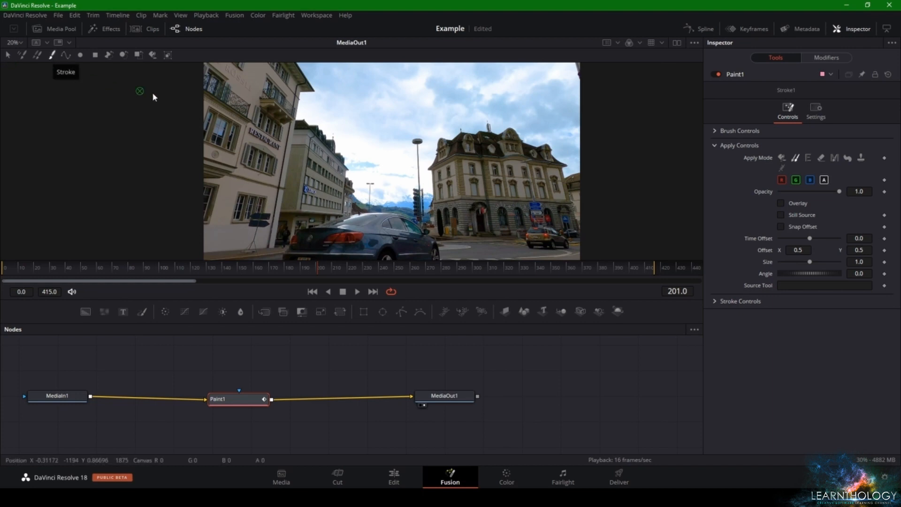
click(311, 17)
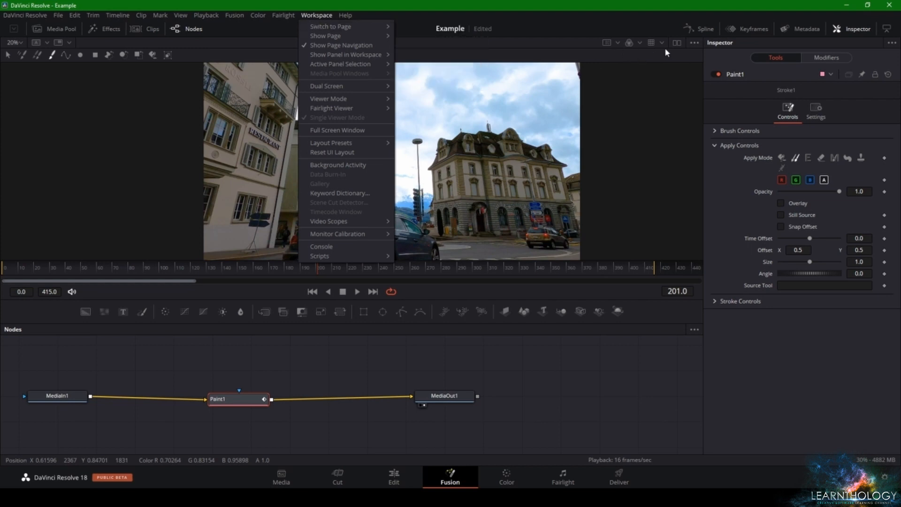
click(676, 42)
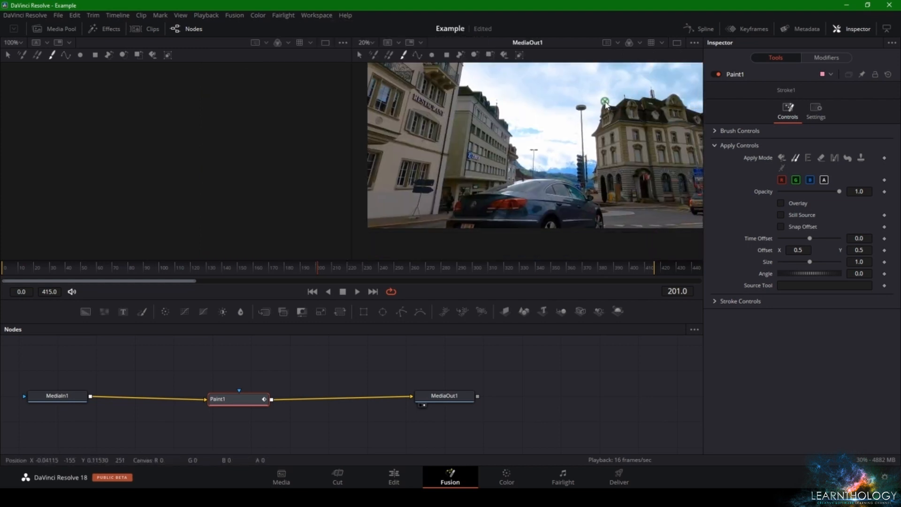
click(677, 45)
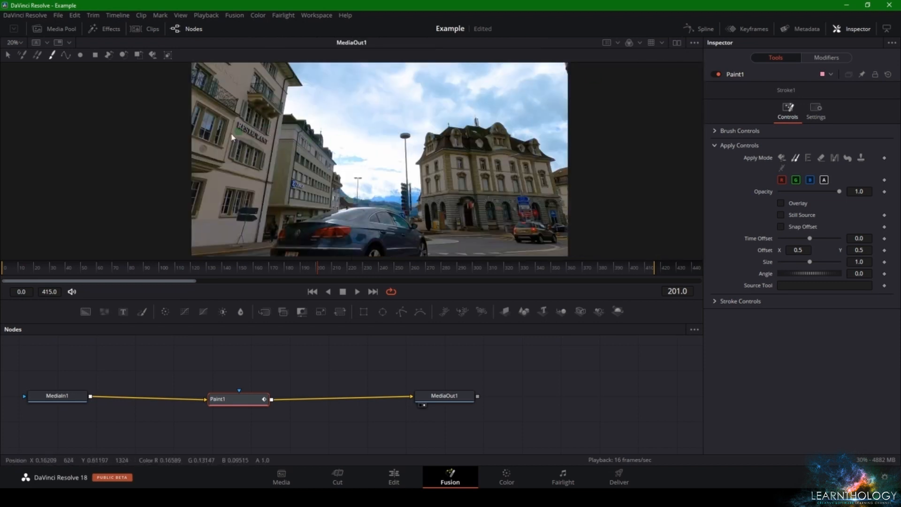
Enlarge the viewer by shrinking the node area, move the three nodes up into it, and reselect the Paint1 node for painting
mouse_move(315, 298)
mouse_down()
mouse_move(322, 392)
mouse_move(316, 330)
mouse_up()
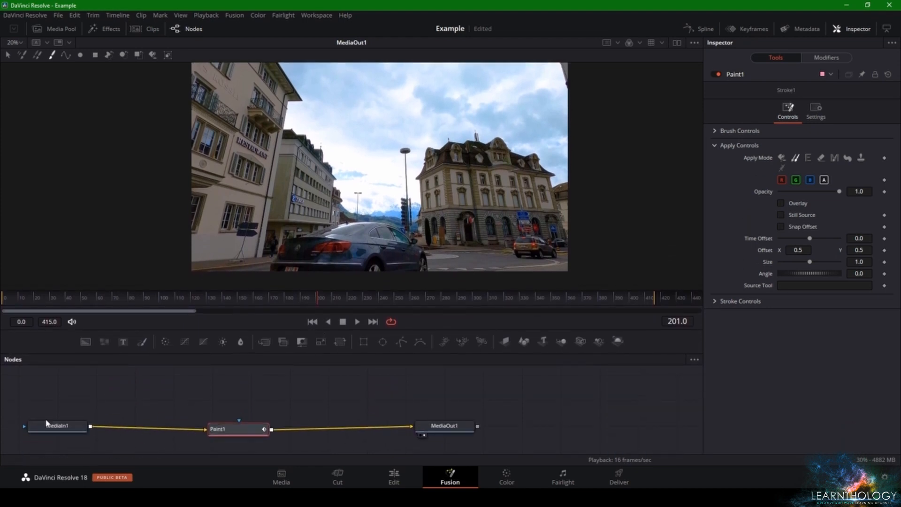
drag(28, 404, 446, 382)
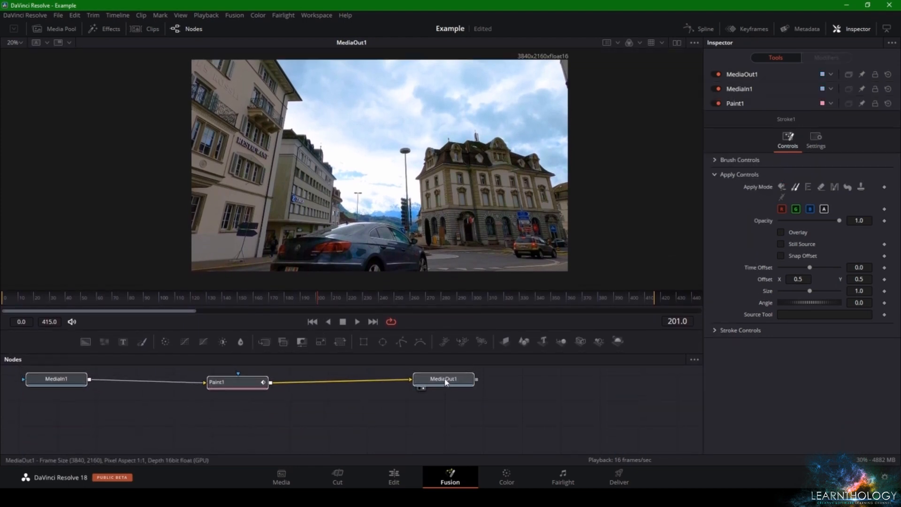
click(445, 381)
drag(379, 327, 378, 373)
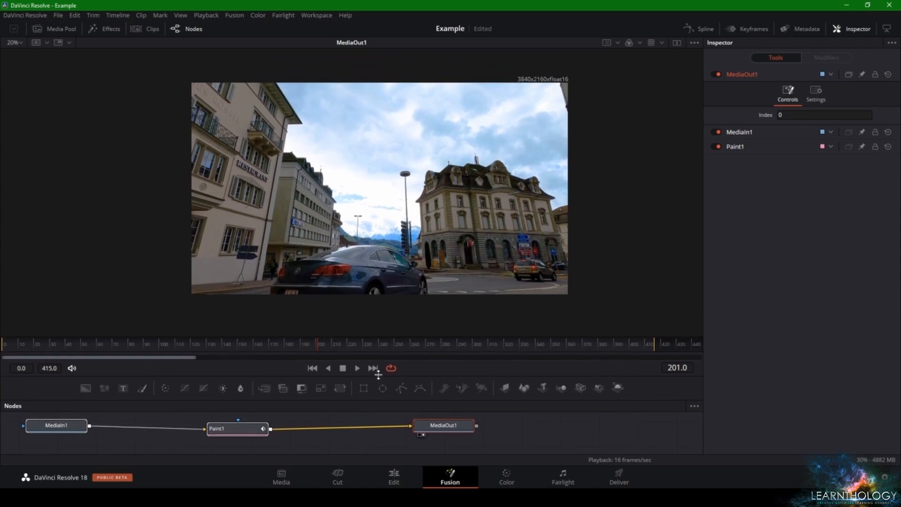
scroll(280, 210, up, 2)
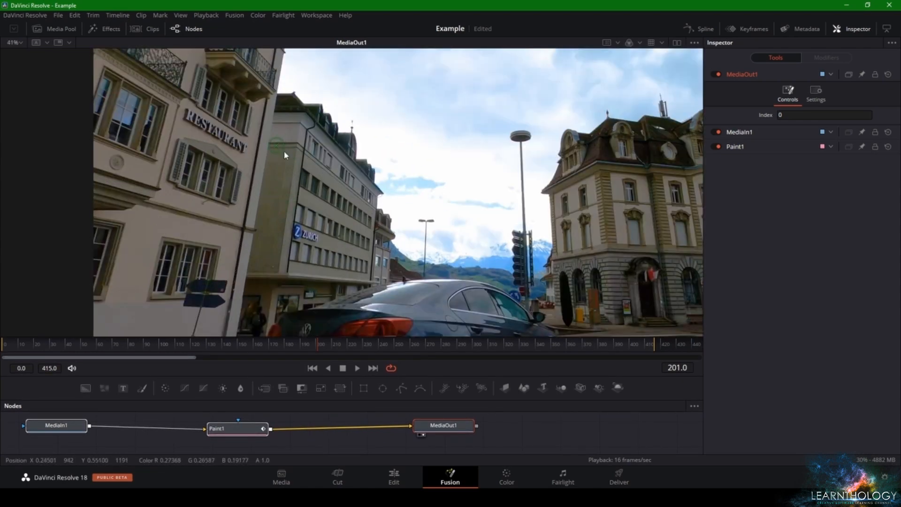
scroll(412, 257, up, 2)
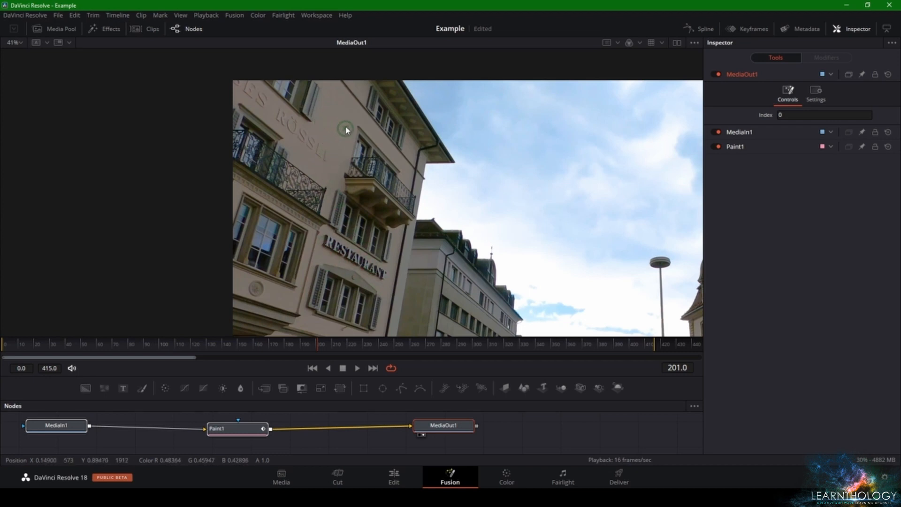
click(238, 429)
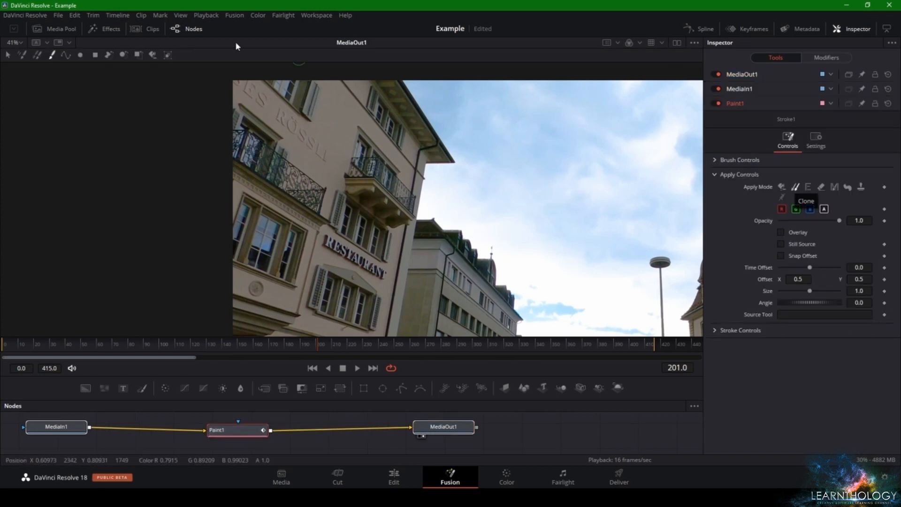
click(65, 57)
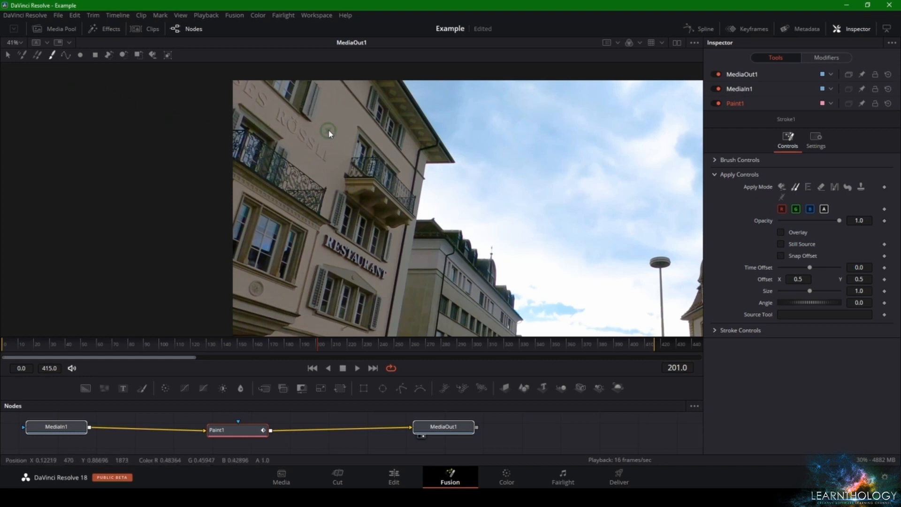
Try to clone clean wall over the first letters of the RESTAURANT sign, and undo the stroke
alt+click(322, 255)
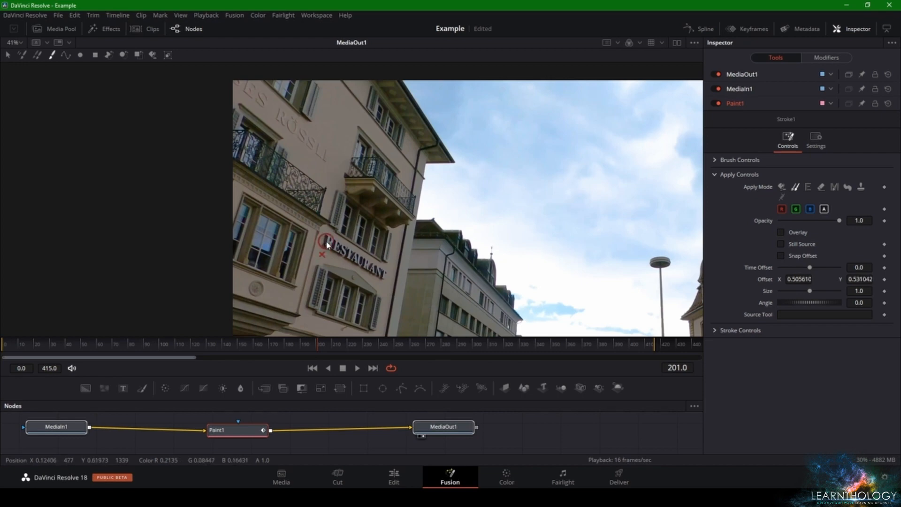
scroll(327, 244, up, 2)
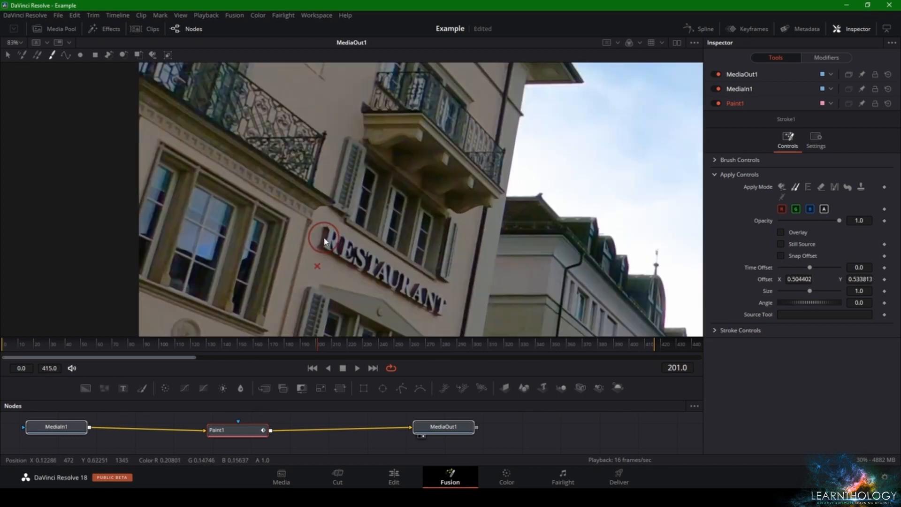
mouse_move(325, 242)
mouse_down()
mouse_move(328, 254)
mouse_move(335, 247)
mouse_move(326, 258)
mouse_move(346, 263)
mouse_up()
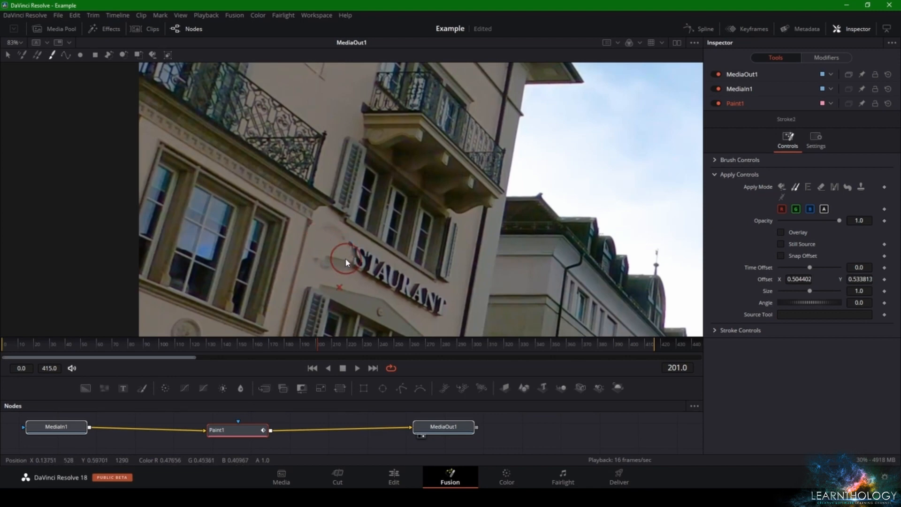
key(ctrl+z)
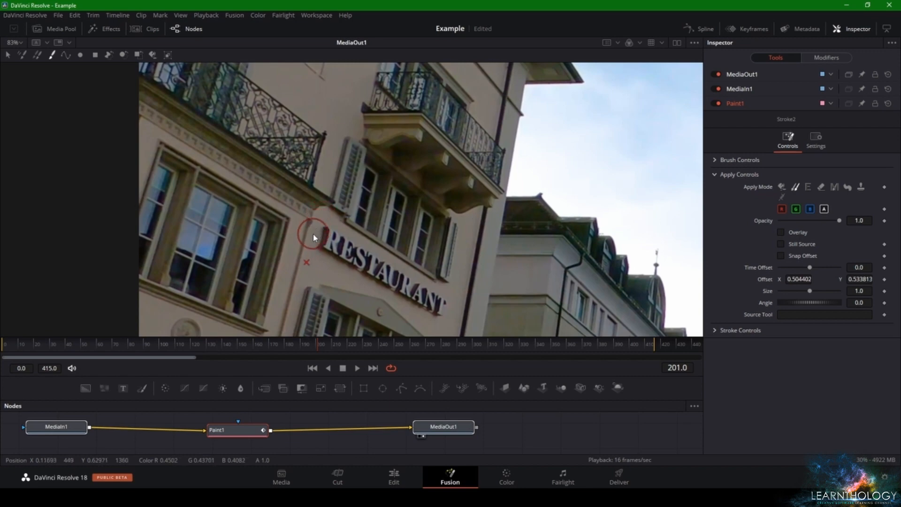
Clone nearby clean wall over the RÖSSLI lettering on the upper facade of the restaurant building
alt+click(311, 229)
alt+click(310, 89)
mouse_move(314, 240)
mouse_down()
mouse_move(335, 249)
mouse_move(326, 246)
mouse_up()
mouse_move(345, 130)
mouse_down()
mouse_move(331, 177)
mouse_move(377, 292)
mouse_up()
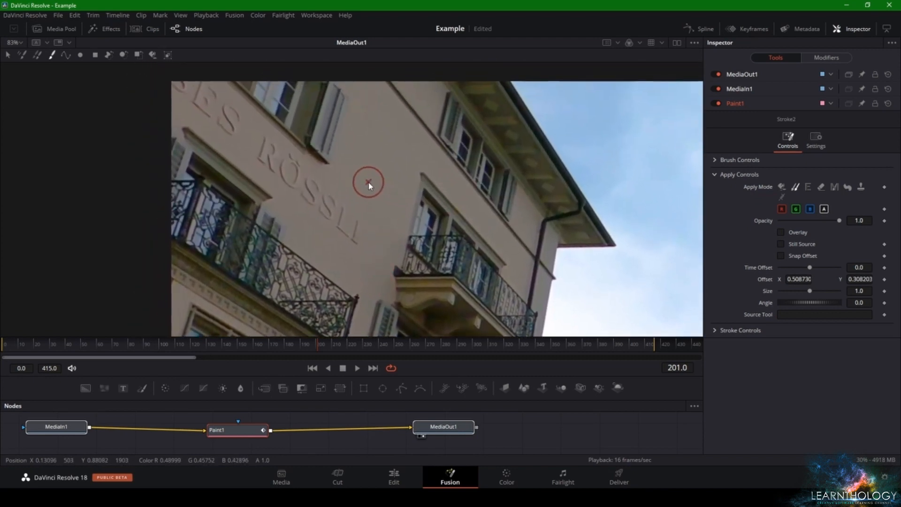
alt+click(368, 182)
mouse_move(353, 239)
mouse_down()
mouse_move(326, 207)
mouse_move(356, 238)
mouse_move(318, 202)
mouse_move(363, 208)
mouse_move(320, 213)
mouse_move(300, 187)
mouse_move(368, 246)
mouse_move(259, 152)
mouse_move(286, 163)
mouse_move(272, 151)
mouse_up()
alt+click(363, 208)
alt+click(368, 245)
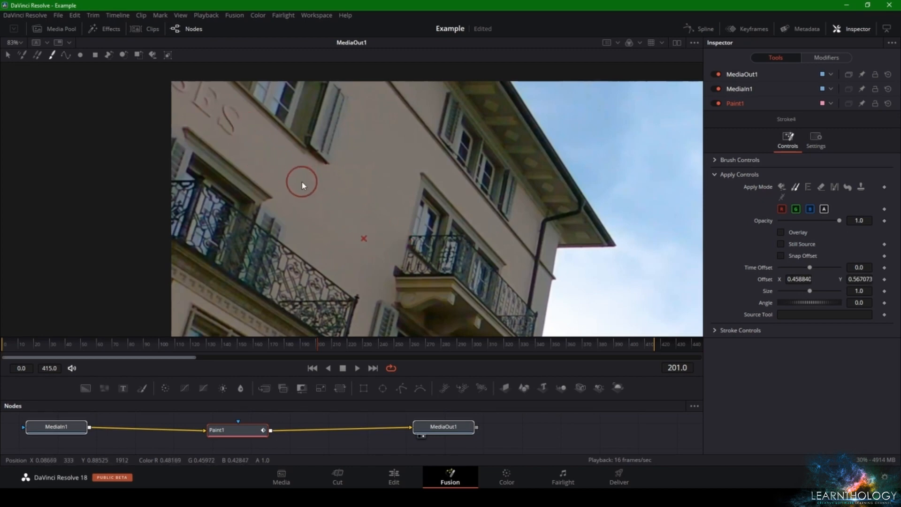
Clone clean wall over the remaining SES letters on the upper facade, beside the shuttered window
mouse_move(302, 181)
mouse_down()
mouse_move(262, 161)
mouse_move(205, 103)
mouse_up()
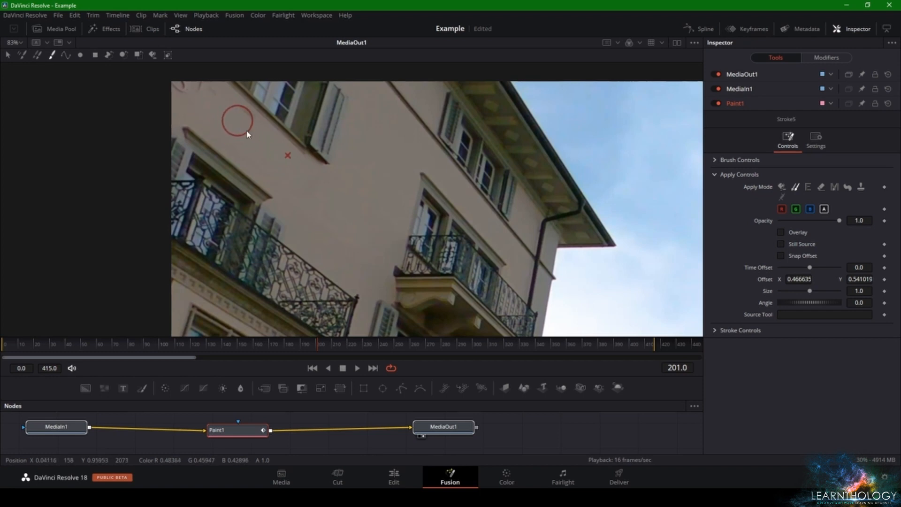
mouse_move(247, 132)
mouse_down()
mouse_move(336, 200)
mouse_move(266, 198)
mouse_move(256, 206)
mouse_move(287, 197)
mouse_move(243, 158)
mouse_move(285, 188)
mouse_move(240, 153)
mouse_move(280, 187)
mouse_move(256, 170)
mouse_move(271, 185)
mouse_move(260, 173)
mouse_move(269, 179)
mouse_move(258, 198)
mouse_move(253, 175)
mouse_move(280, 182)
mouse_move(255, 171)
mouse_move(290, 192)
mouse_move(284, 181)
mouse_move(280, 199)
mouse_move(271, 187)
mouse_move(297, 203)
mouse_move(288, 207)
mouse_move(240, 176)
mouse_up()
alt+click(258, 205)
alt+click(259, 198)
alt+click(295, 202)
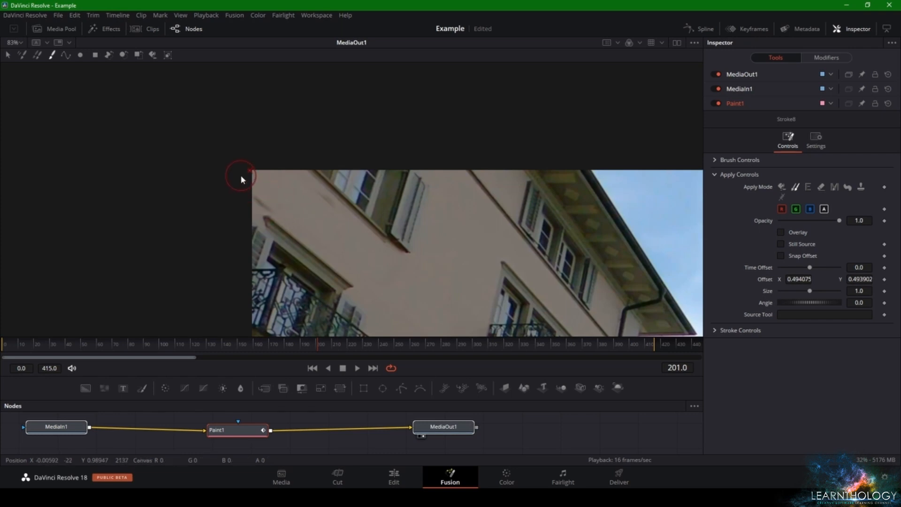
Touch up the facade wall at the frame's upper corner and between the windows with further clone strokes
alt+click(286, 195)
mouse_move(284, 198)
mouse_down()
mouse_move(257, 196)
mouse_move(273, 177)
mouse_move(286, 189)
mouse_up()
alt+click(289, 179)
alt+click(266, 199)
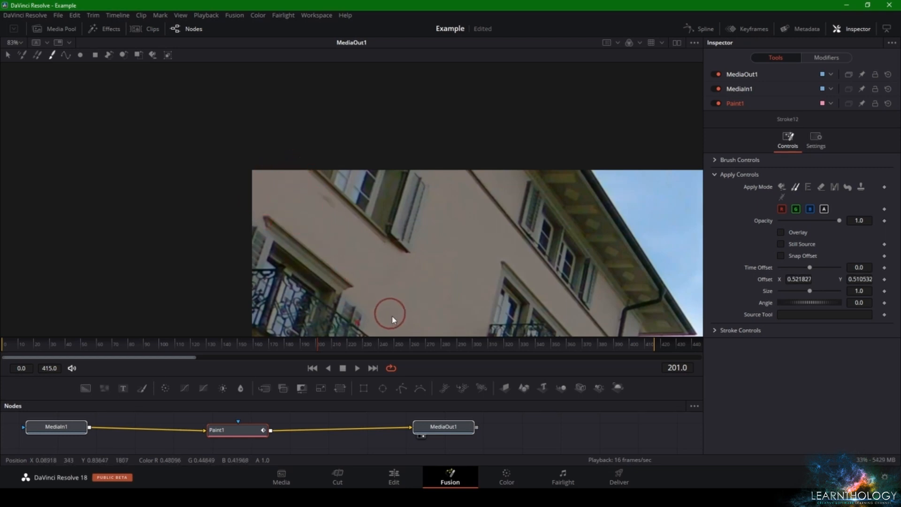
alt+click(401, 324)
drag(302, 191, 327, 205)
drag(405, 218, 355, 114)
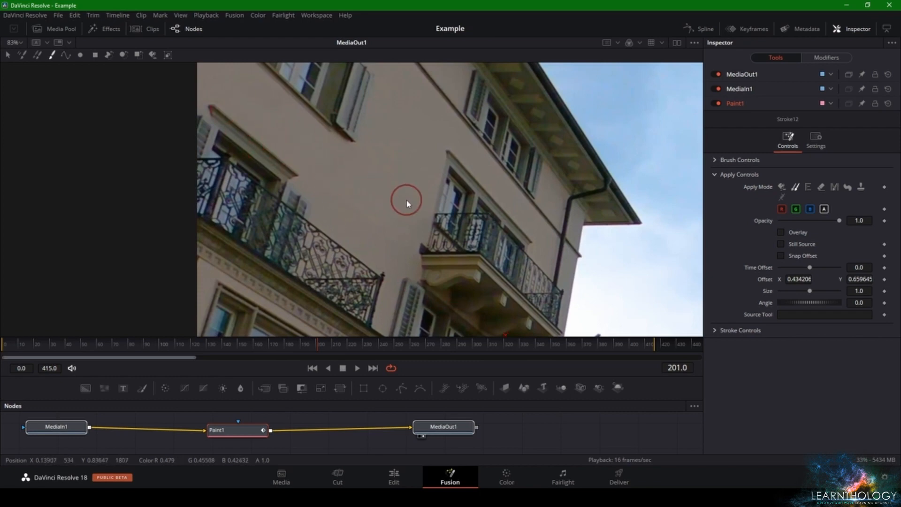
drag(402, 197, 363, 143)
scroll(373, 152, down, 4)
drag(493, 206, 402, 182)
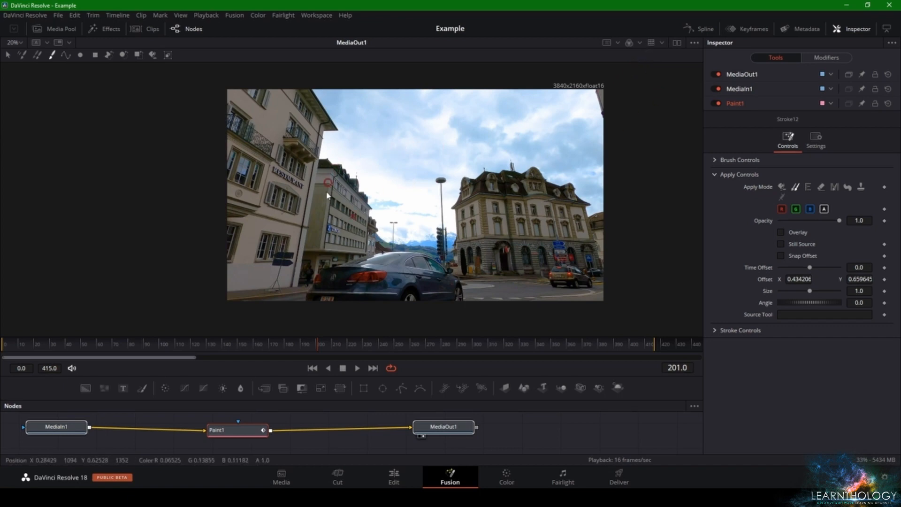
Compare the facade with the Paint1 node disabled and enabled, and check the frame on the Edit page
click(246, 437)
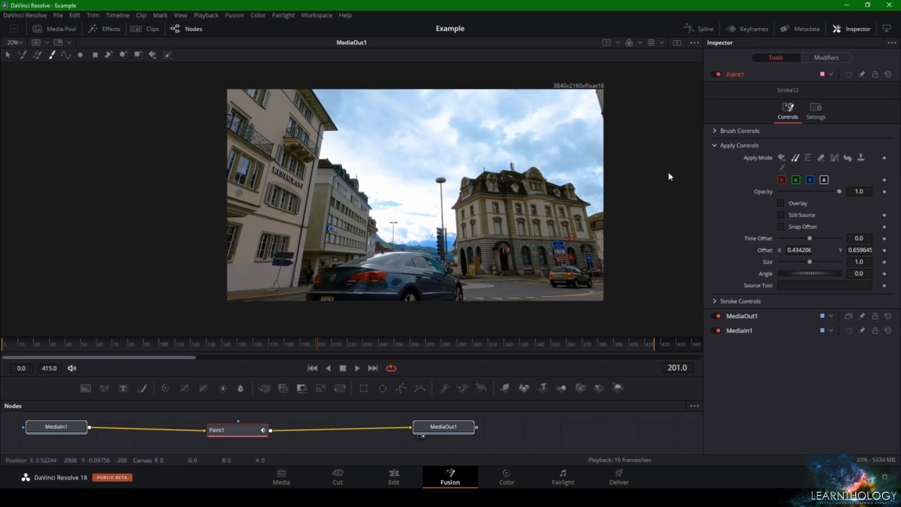
click(715, 75)
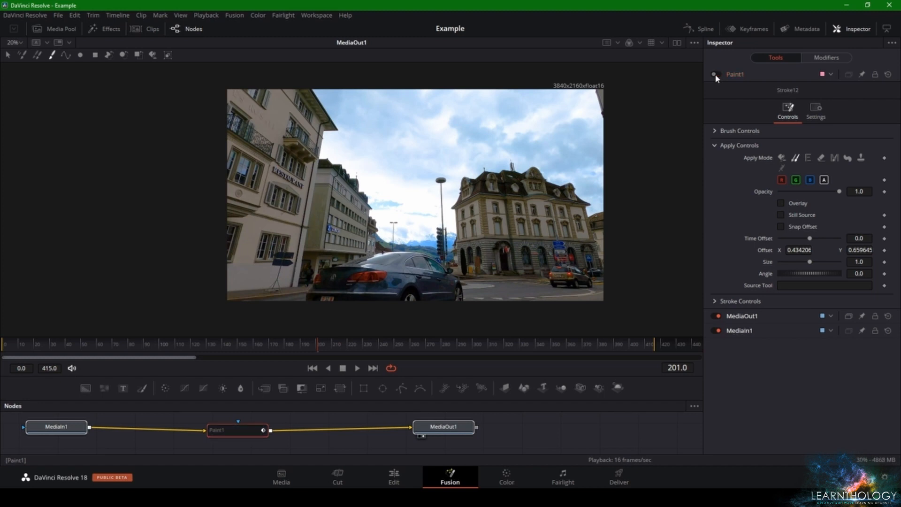
click(716, 74)
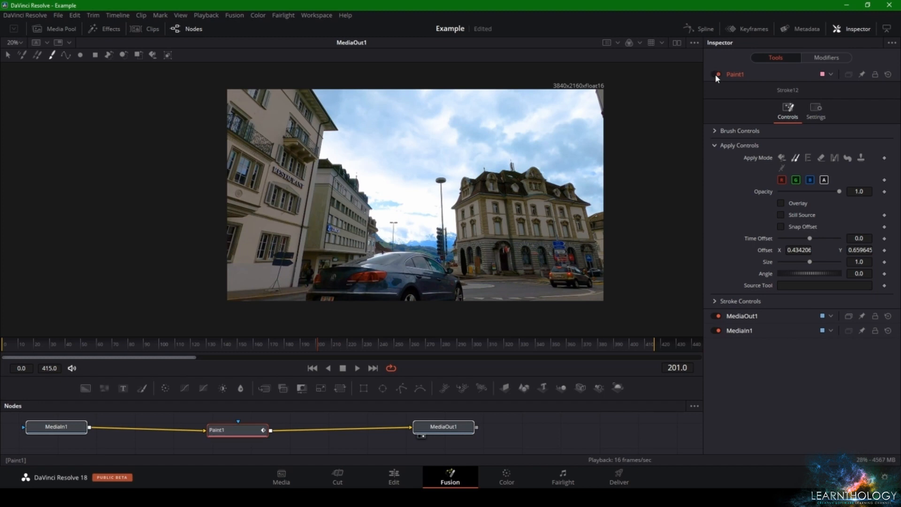
click(715, 74)
click(715, 74)
click(394, 477)
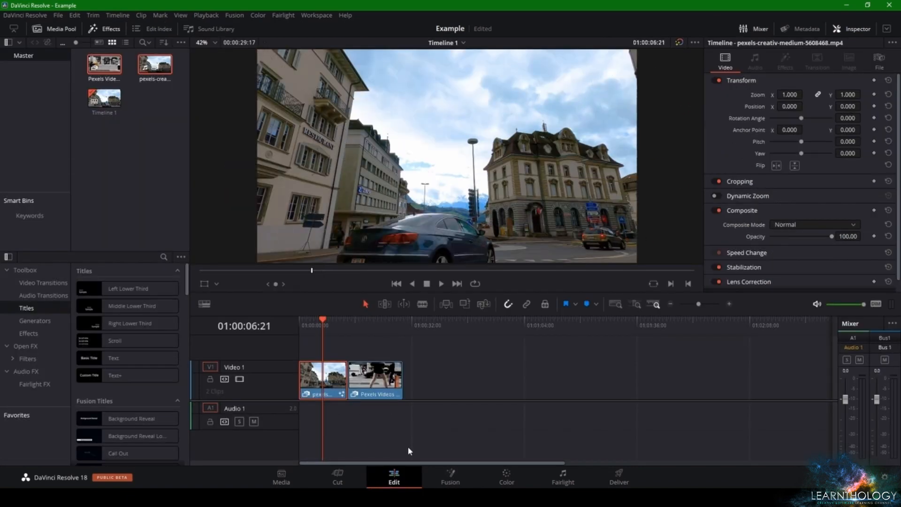
click(441, 482)
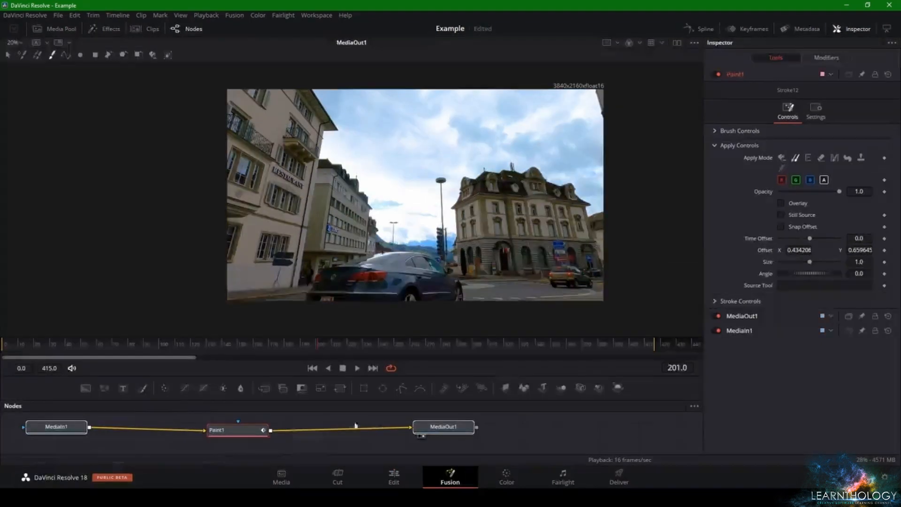
click(715, 74)
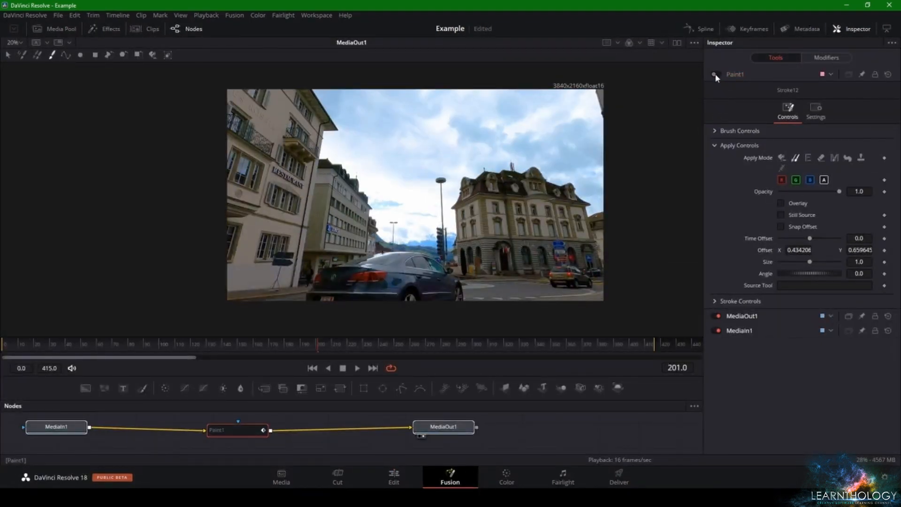
click(715, 74)
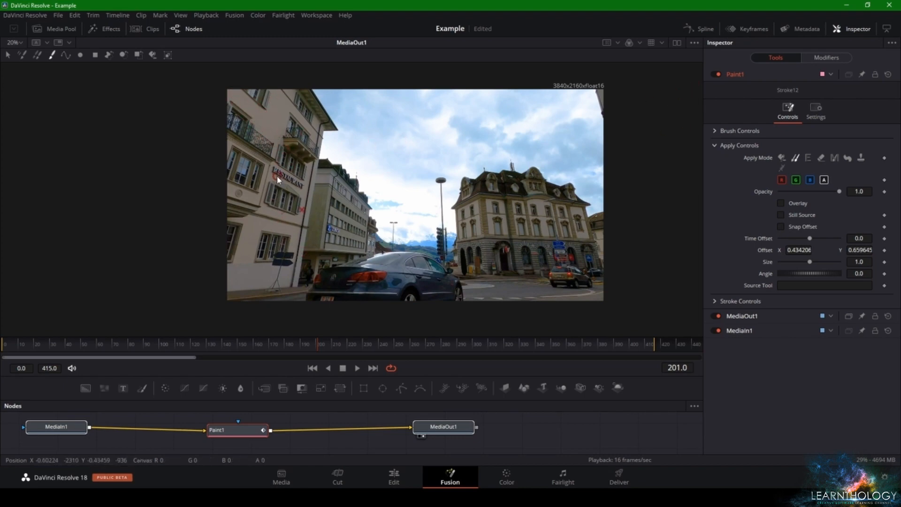
Clone clean wall from below the RESTAURANT sign over the lower halves of its letters
scroll(278, 179, up, 10)
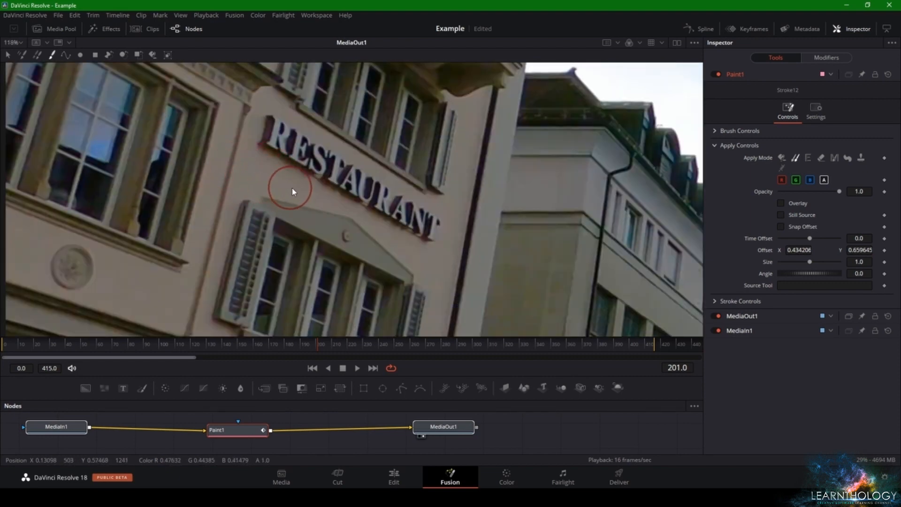
mouse_move(269, 174)
mouse_down()
mouse_move(265, 139)
mouse_move(278, 158)
mouse_move(259, 147)
mouse_move(277, 146)
mouse_move(322, 185)
mouse_move(297, 181)
mouse_move(286, 161)
mouse_move(324, 180)
mouse_move(272, 180)
mouse_move(254, 165)
mouse_move(315, 185)
mouse_move(253, 157)
mouse_move(299, 171)
mouse_move(259, 172)
mouse_move(266, 181)
mouse_move(265, 151)
mouse_move(273, 167)
mouse_move(304, 184)
mouse_move(342, 186)
mouse_move(272, 177)
mouse_move(363, 196)
mouse_move(317, 203)
mouse_move(366, 204)
mouse_move(379, 194)
mouse_move(428, 238)
mouse_move(379, 203)
mouse_move(405, 222)
mouse_move(377, 211)
mouse_up()
alt+click(245, 175)
alt+click(265, 178)
alt+click(253, 164)
alt+click(320, 197)
alt+click(436, 255)
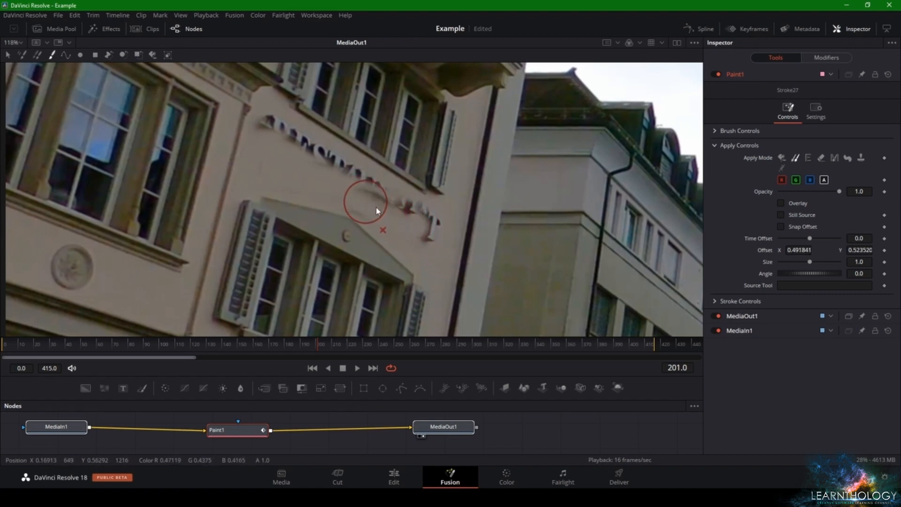
Smooth the wall just below the RESTAURANT sign with more cloned wall, working above the window gable
alt+click(424, 255)
mouse_move(420, 250)
mouse_down()
mouse_move(361, 197)
mouse_move(344, 193)
mouse_move(374, 210)
mouse_move(325, 192)
mouse_move(389, 230)
mouse_move(393, 225)
mouse_move(310, 186)
mouse_move(341, 196)
mouse_up()
alt+click(393, 223)
alt+click(252, 173)
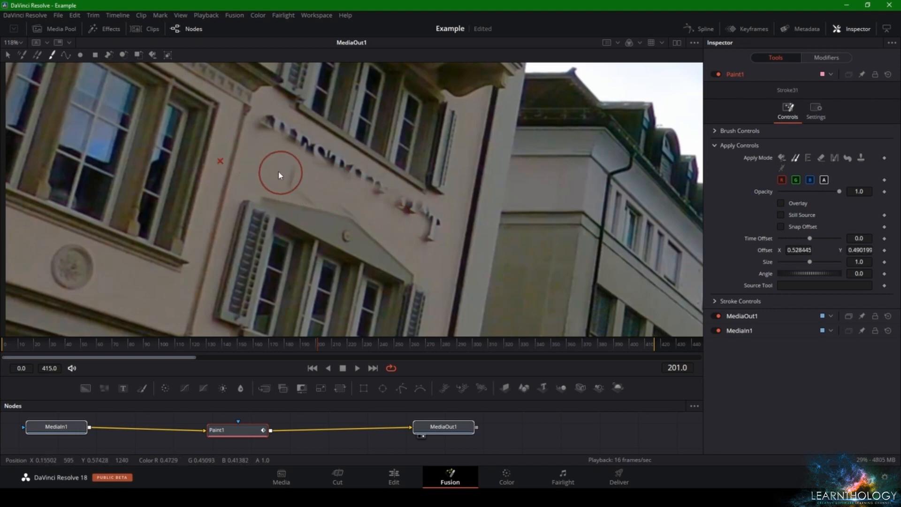
alt+click(270, 168)
mouse_move(281, 181)
mouse_down()
mouse_move(324, 191)
mouse_move(259, 172)
mouse_move(350, 197)
mouse_up()
alt+click(263, 170)
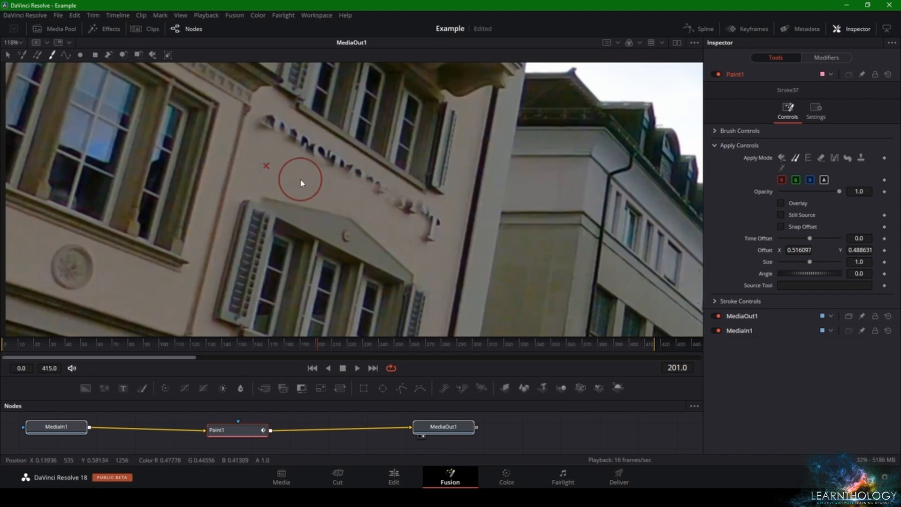
Clone clean wall over the final letters of the RESTAURANT sign, undoing the stroke that spoils the area by the shutter
drag(349, 198, 437, 261)
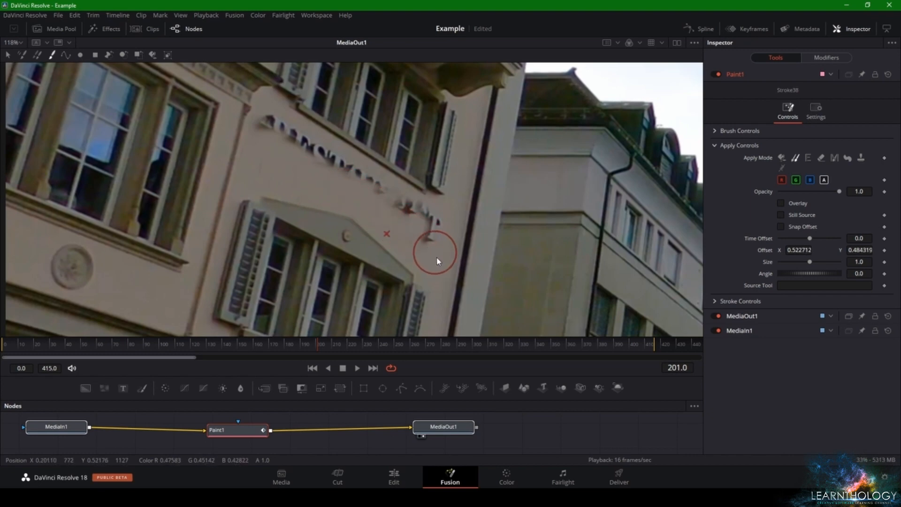
alt+click(444, 234)
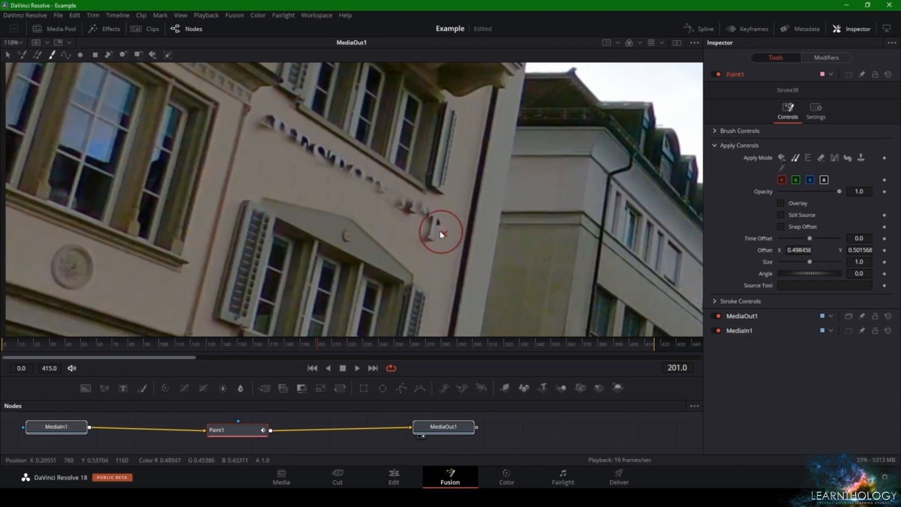
alt+click(428, 259)
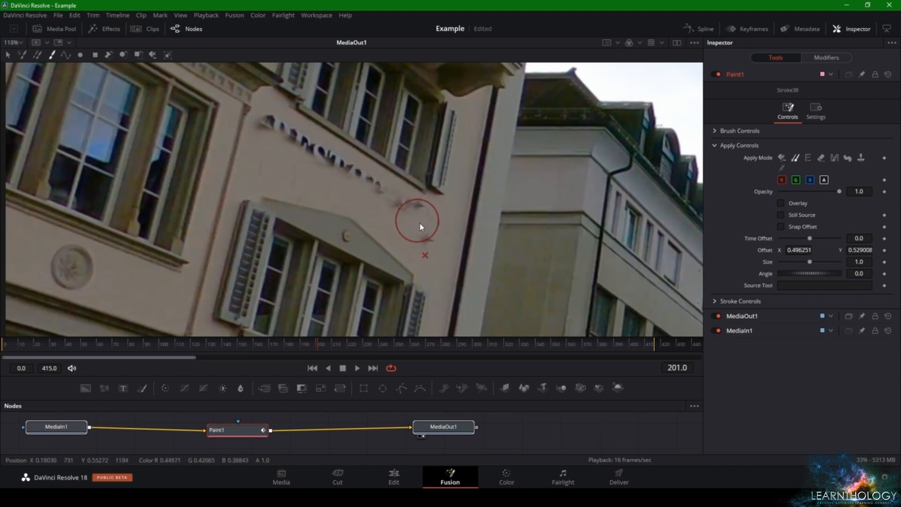
mouse_move(420, 224)
mouse_down()
mouse_move(437, 229)
mouse_move(386, 197)
mouse_move(428, 212)
mouse_up()
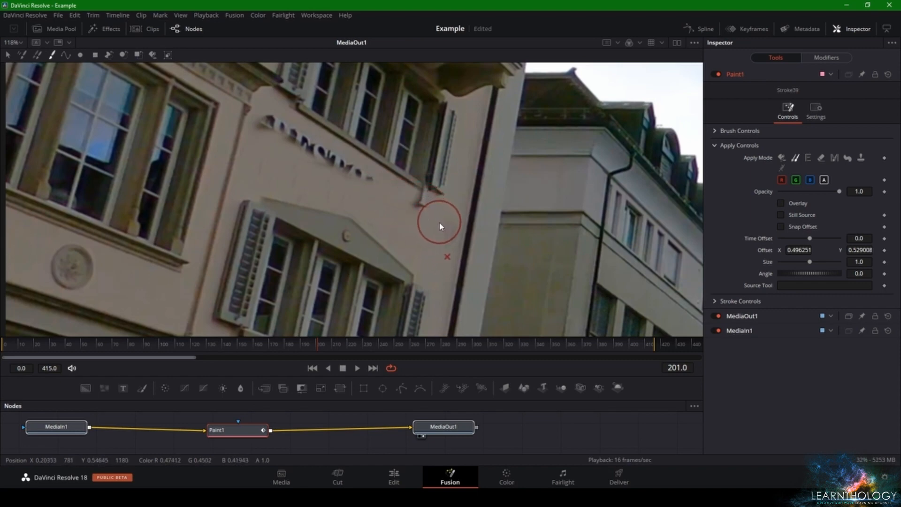
key(ctrl+z)
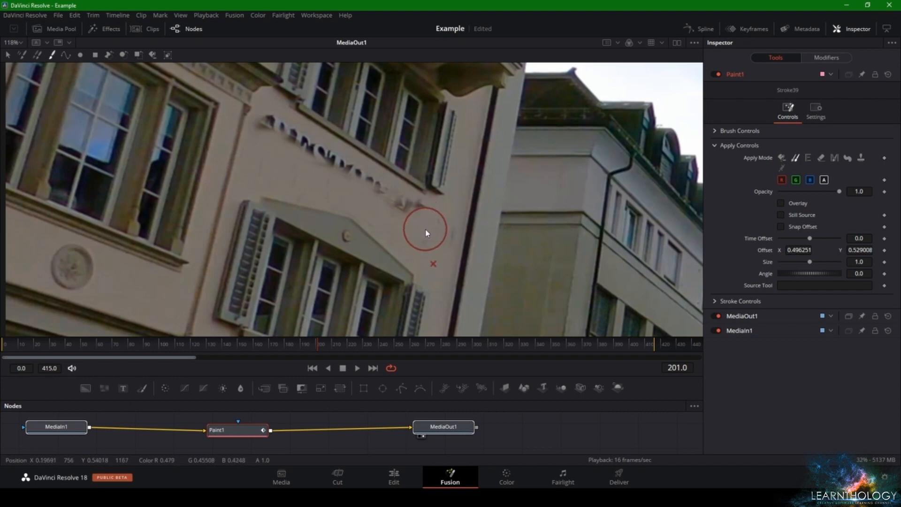
mouse_move(432, 239)
mouse_down()
mouse_move(424, 215)
mouse_move(432, 242)
mouse_move(386, 204)
mouse_move(421, 240)
mouse_move(417, 219)
mouse_move(394, 203)
mouse_move(416, 217)
mouse_up()
alt+click(432, 238)
alt+click(421, 238)
alt+click(400, 212)
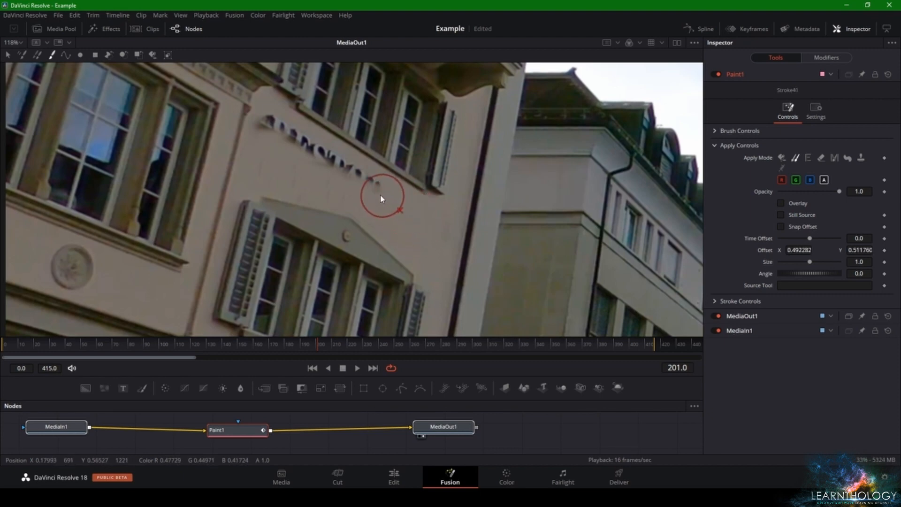
Clone clean wall over the middle letters of the RESTAURANT sign, undoing the first attempt and repainting
mouse_move(362, 191)
mouse_down()
mouse_move(336, 175)
mouse_move(372, 191)
mouse_move(332, 163)
mouse_move(351, 180)
mouse_move(311, 165)
mouse_move(321, 171)
mouse_move(299, 149)
mouse_move(305, 162)
mouse_move(274, 133)
mouse_up()
right_click(335, 169)
click(334, 175)
key(ctrl+z)
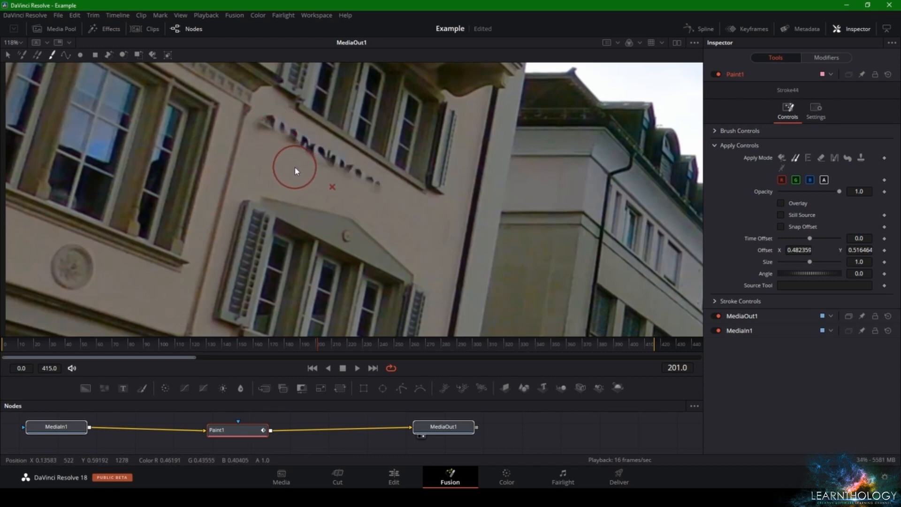
drag(359, 186, 293, 146)
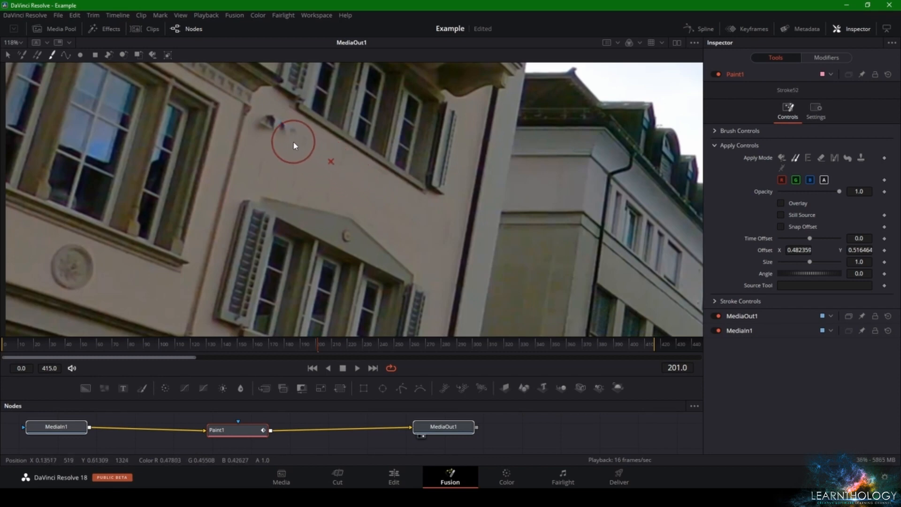
Clone clean wall over the leftover fragments of the first letters of the RESTAURANT sign
alt+click(307, 162)
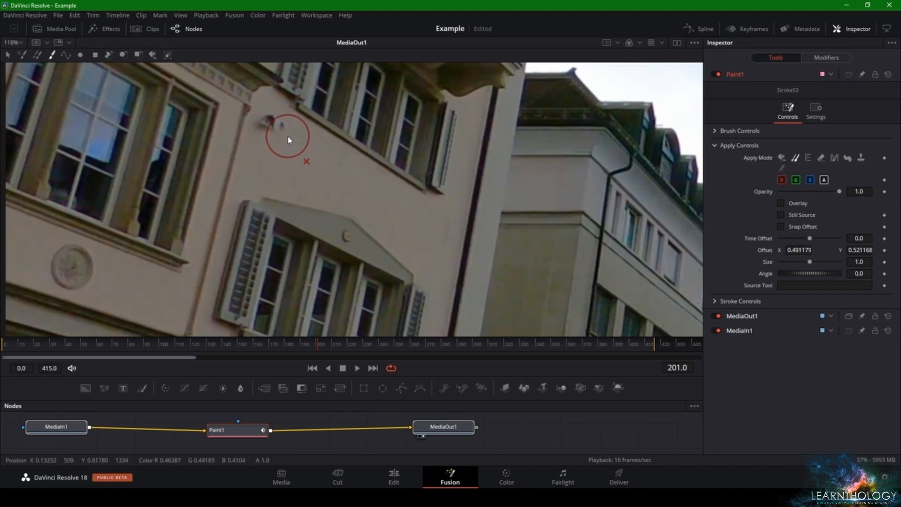
click(288, 136)
mouse_move(280, 137)
mouse_down()
mouse_move(267, 126)
mouse_move(274, 133)
mouse_up()
click(272, 131)
click(270, 135)
click(288, 138)
click(307, 163)
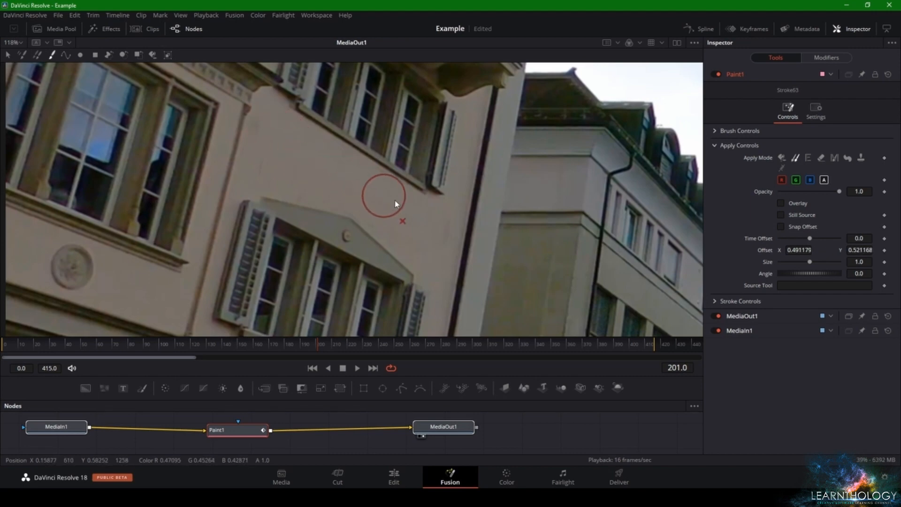
Compare the whole frame with the Paint1 node disabled and enabled, and play back a few frames
scroll(441, 230, down, 5)
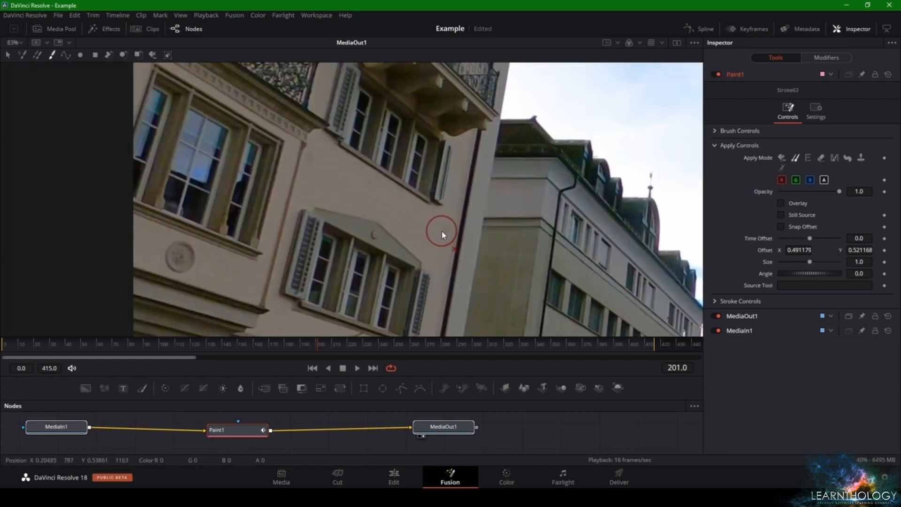
scroll(454, 243, down, 3)
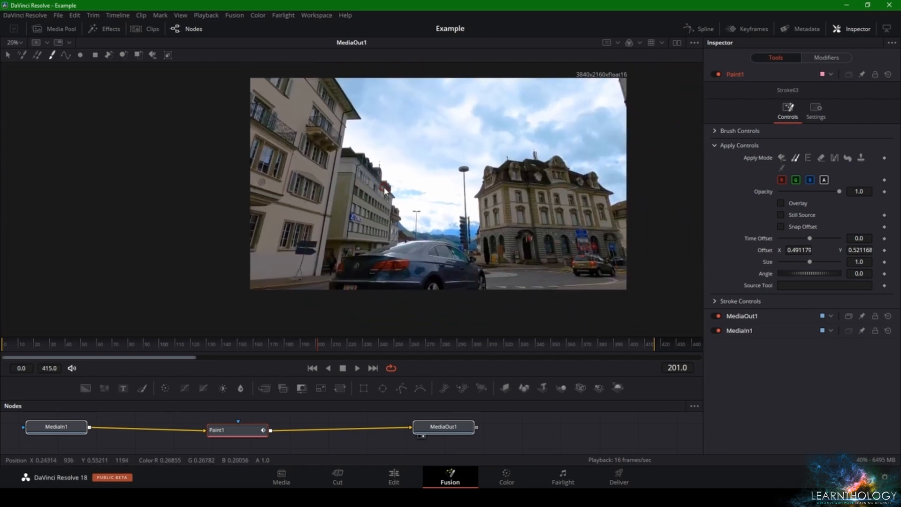
drag(378, 206, 362, 210)
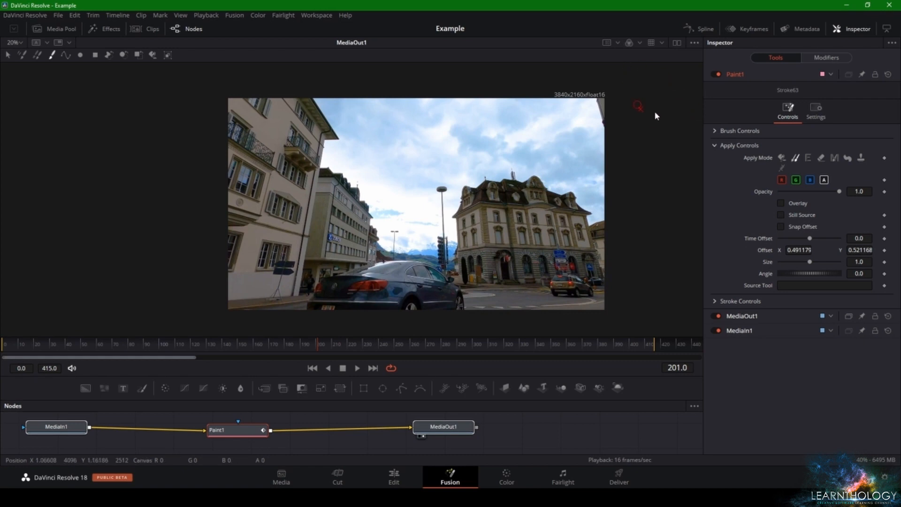
click(715, 75)
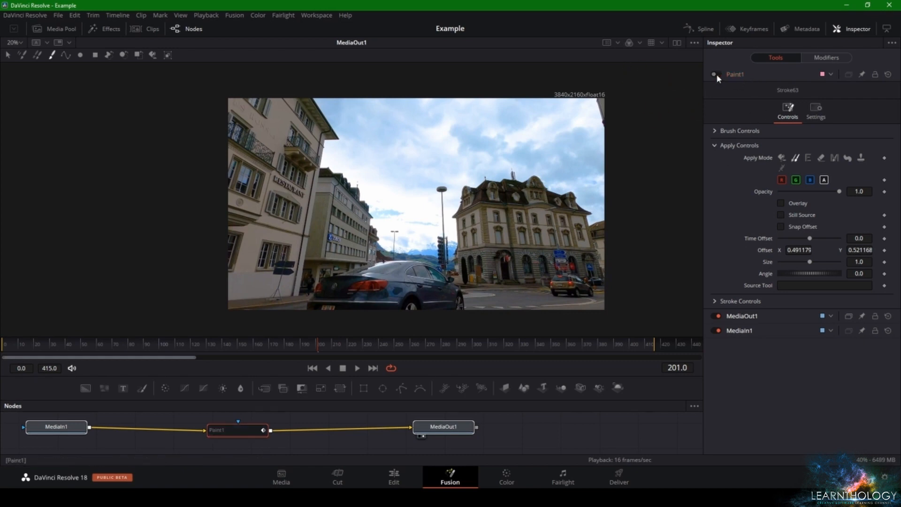
click(716, 75)
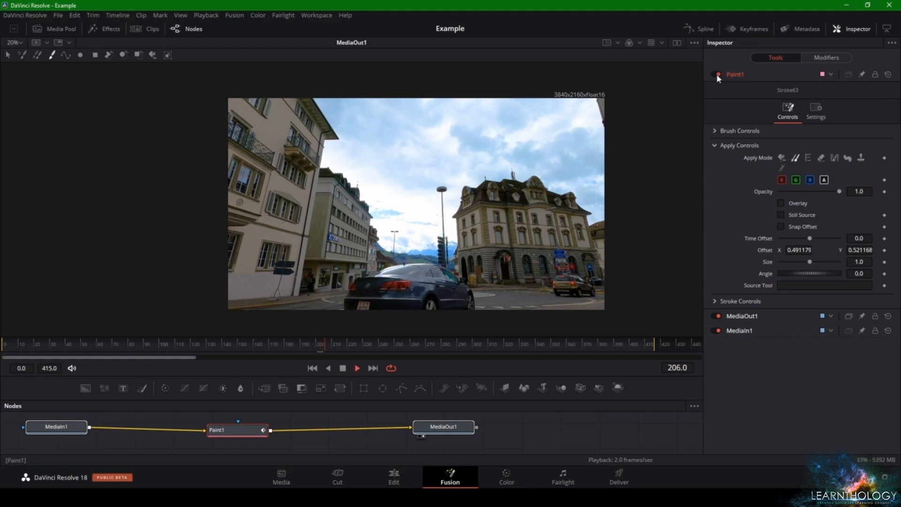
key(space)
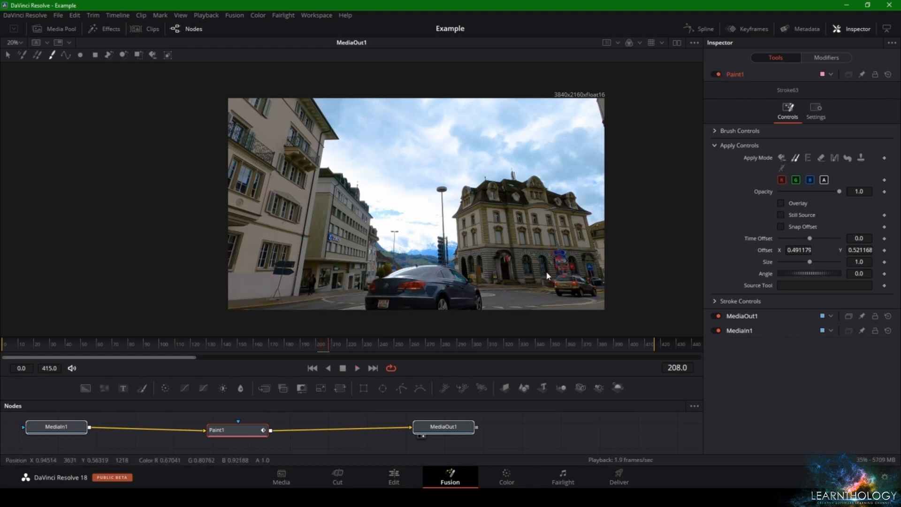
Switch to the Edit page and inspect the painted wall above the gabled window up close
click(385, 475)
scroll(413, 154, up, 5)
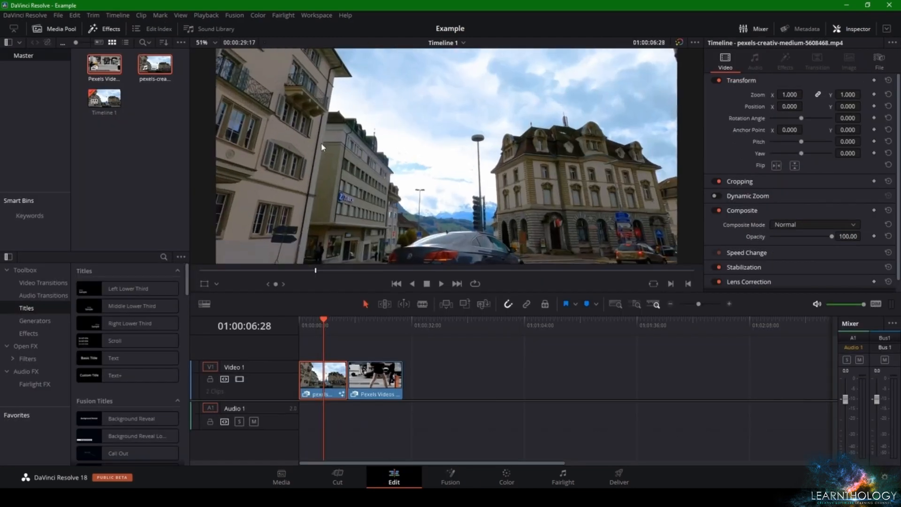
scroll(414, 154, up, 5)
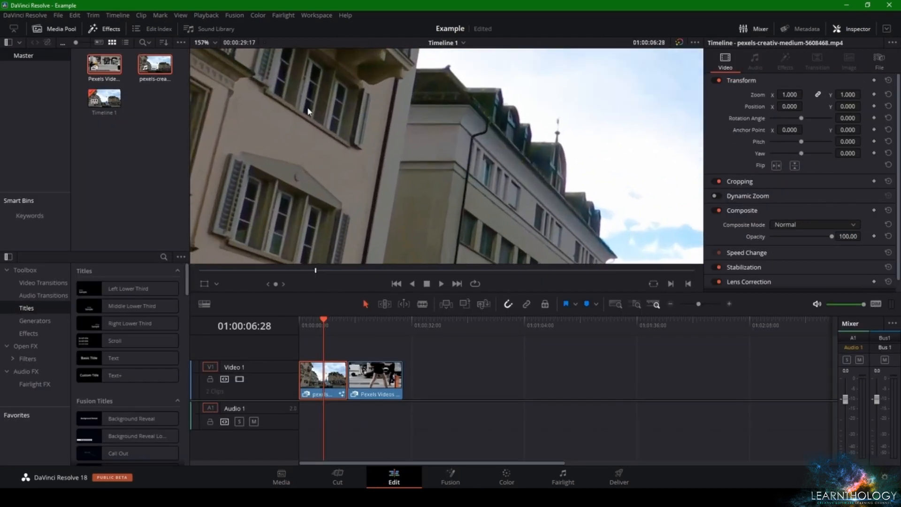
scroll(410, 137, up, 5)
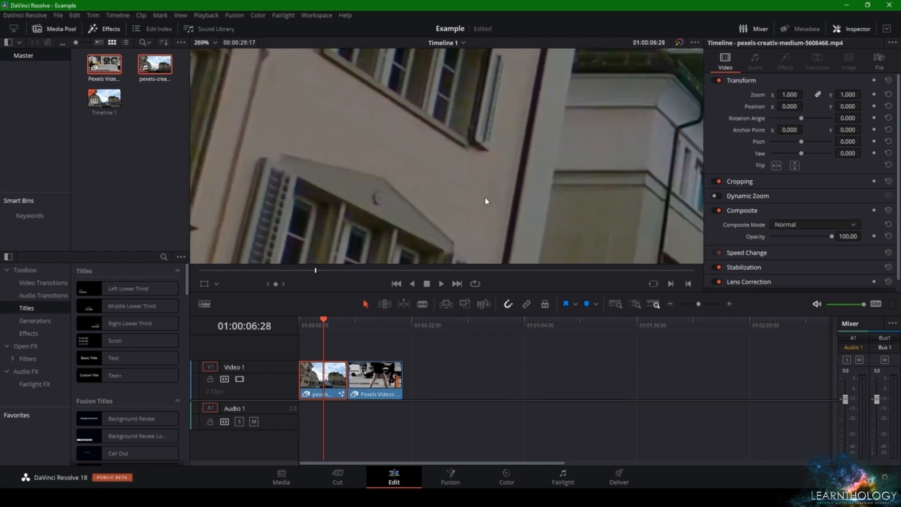
Compare the whole frame with colour and Fusion effects bypassed and enabled, play back briefly, and move the playhead to 01:00:02:24
scroll(422, 174, down, 10)
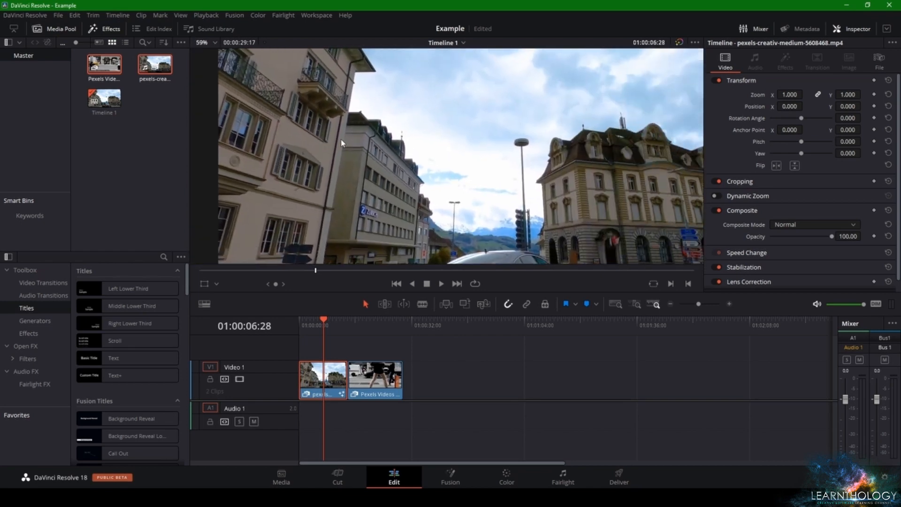
scroll(342, 142, down, 3)
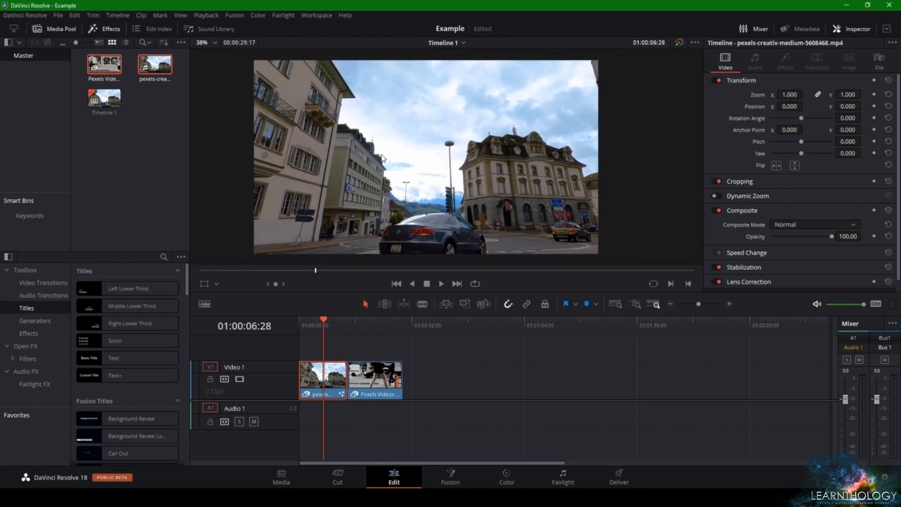
drag(383, 159, 376, 155)
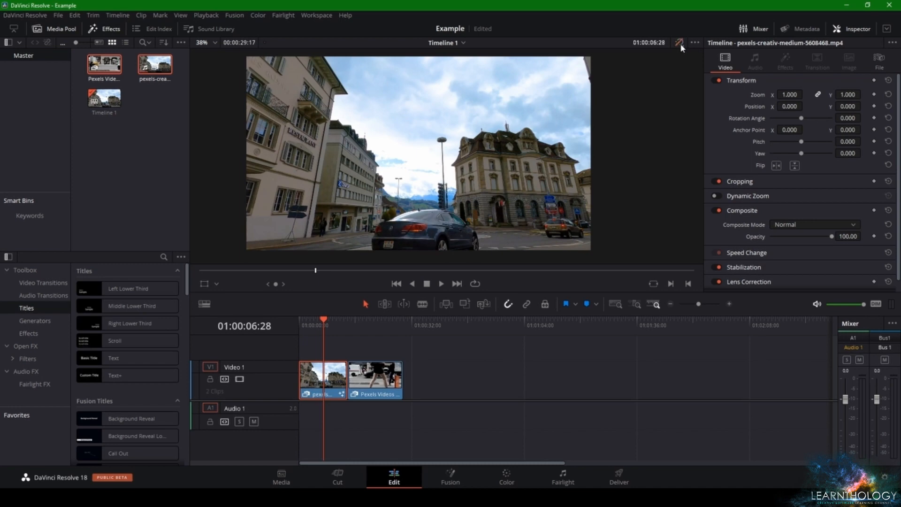
key(space)
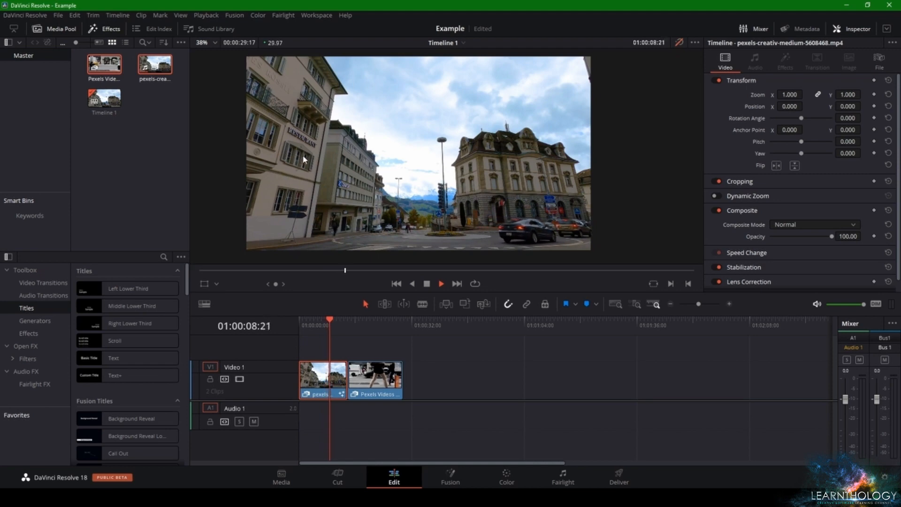
key(space)
drag(331, 327, 309, 328)
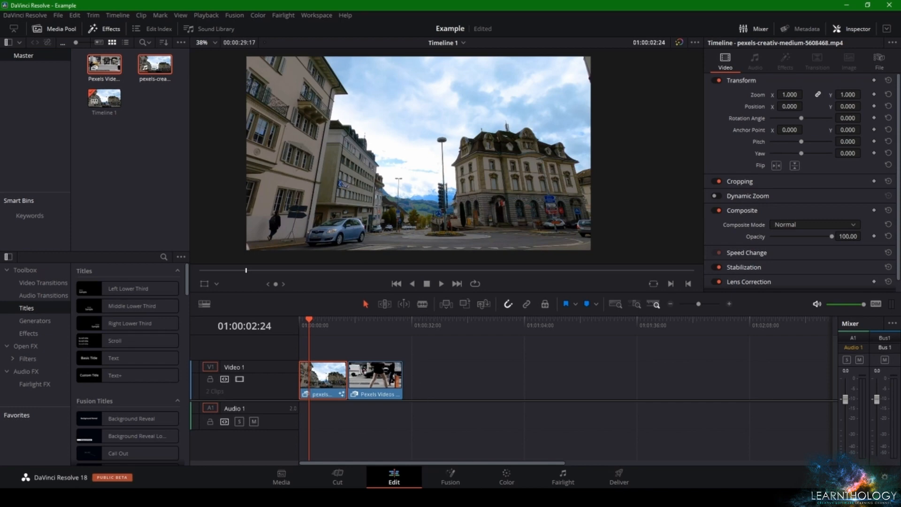
Return to the Fusion page, reselect the Paint1 node and set its brush size to 0.0087 for the ZURICH sign
click(462, 484)
drag(245, 433, 266, 435)
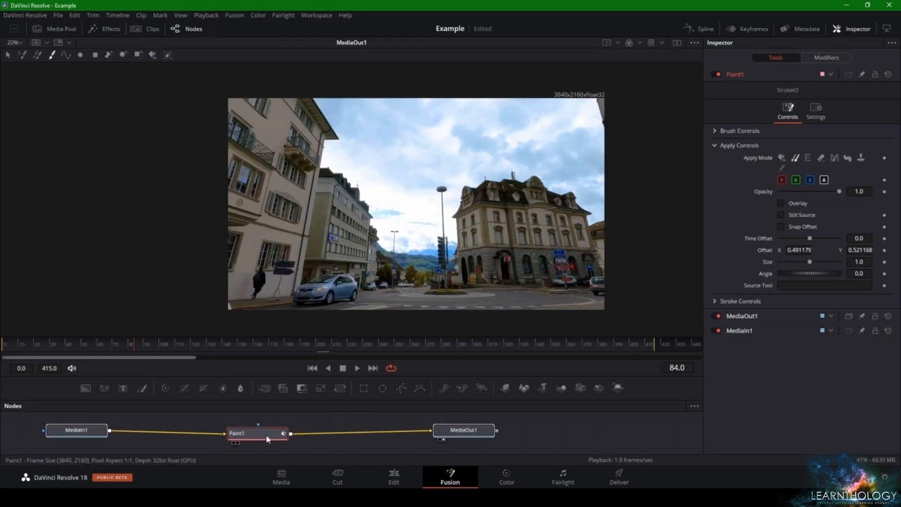
click(267, 444)
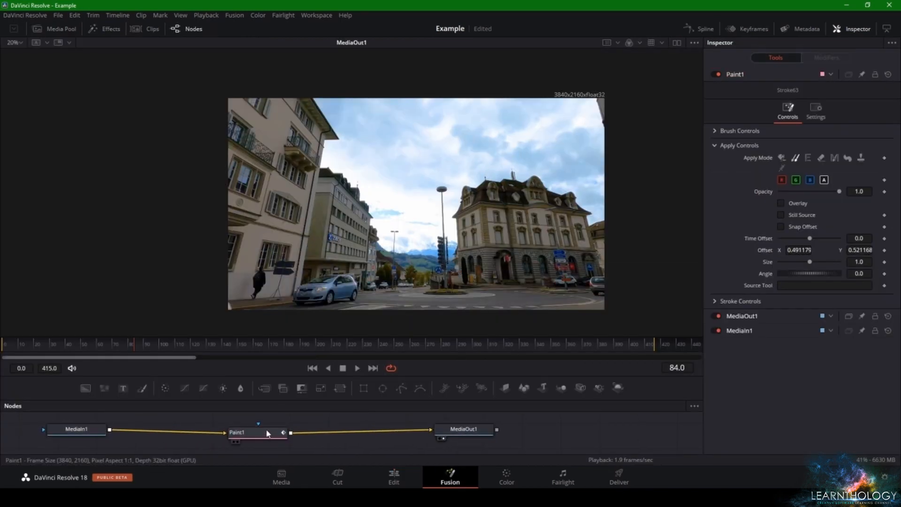
drag(269, 442, 272, 444)
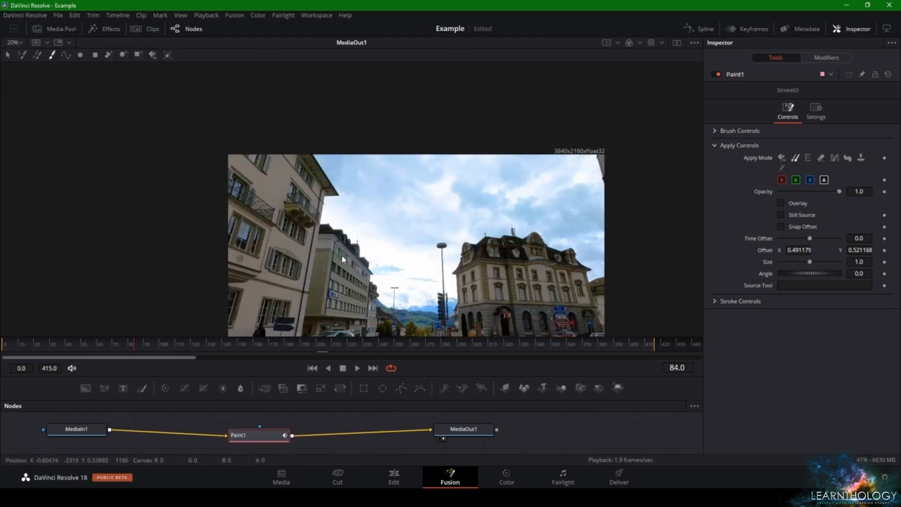
scroll(331, 237, up, 5)
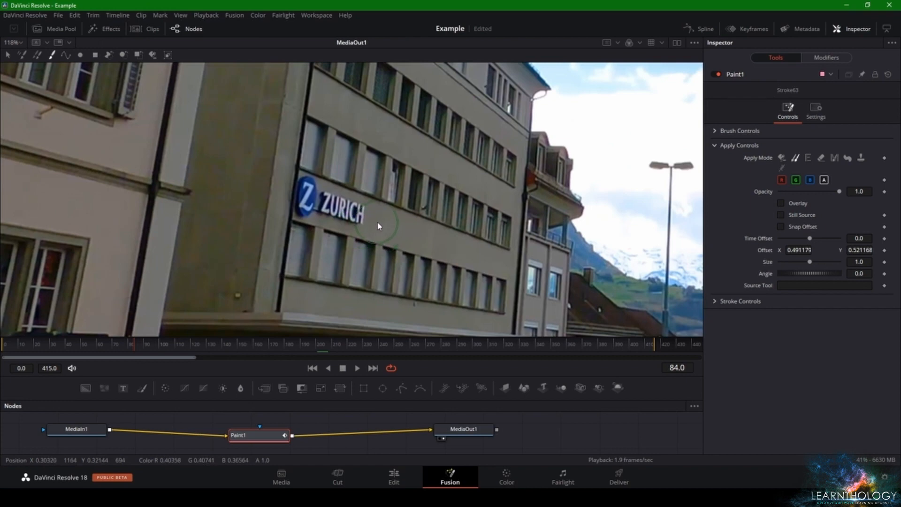
scroll(388, 233, up, 2)
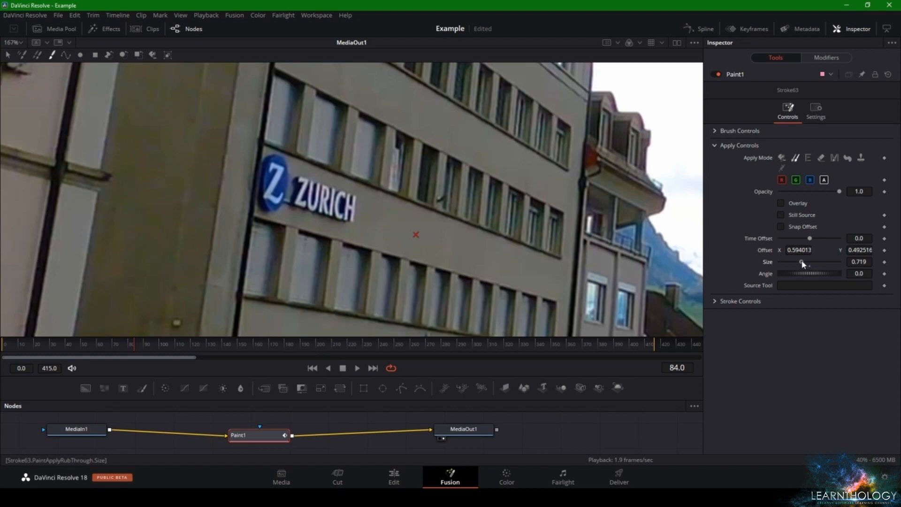
drag(802, 262, 800, 262)
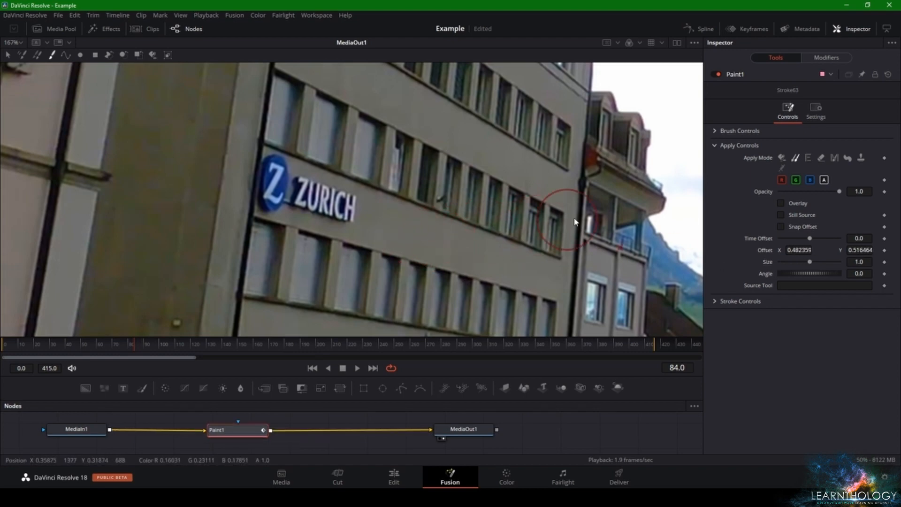
click(711, 134)
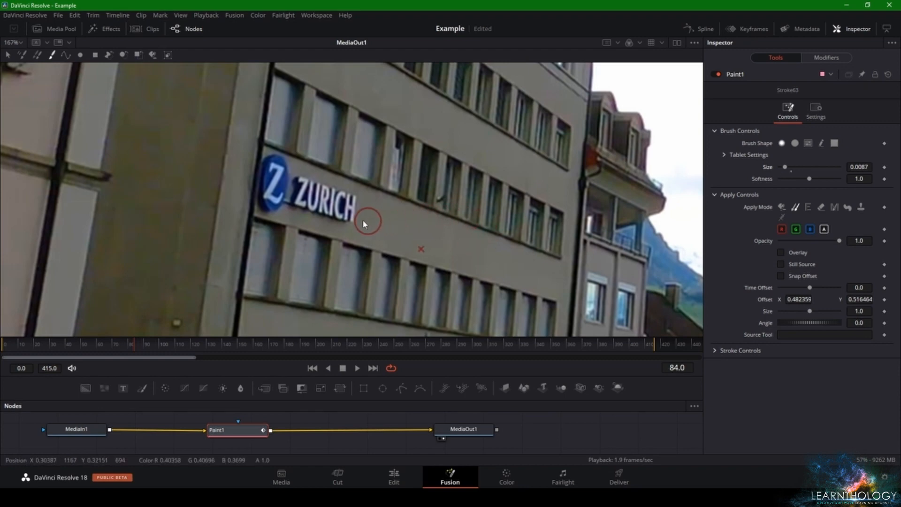
Clone clean wall over the last letters and lower part of the ZURICH lettering, undoing the first attempt
scroll(348, 218, up, 6)
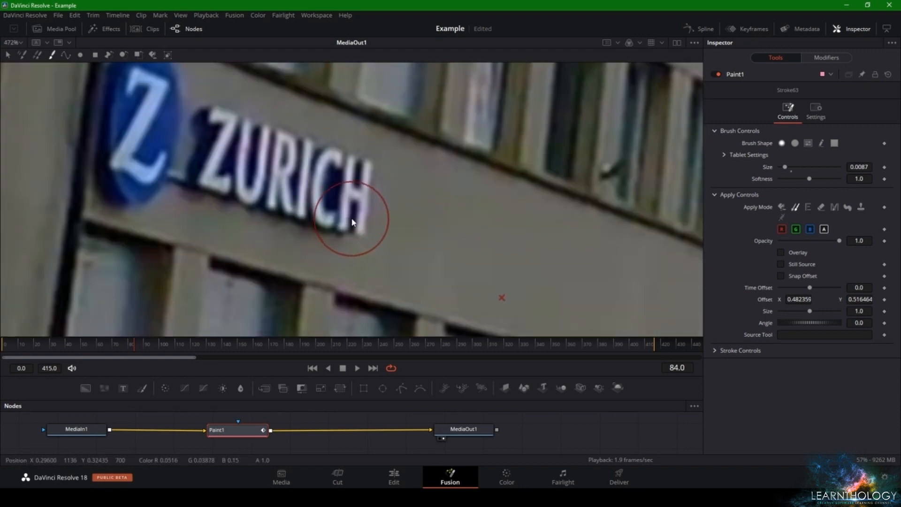
mouse_move(383, 225)
mouse_down()
mouse_move(324, 198)
mouse_move(306, 207)
mouse_move(292, 201)
mouse_move(355, 228)
mouse_move(266, 197)
mouse_move(289, 207)
mouse_move(339, 205)
mouse_move(365, 196)
mouse_move(300, 159)
mouse_move(346, 175)
mouse_up()
key(ctrl+z)
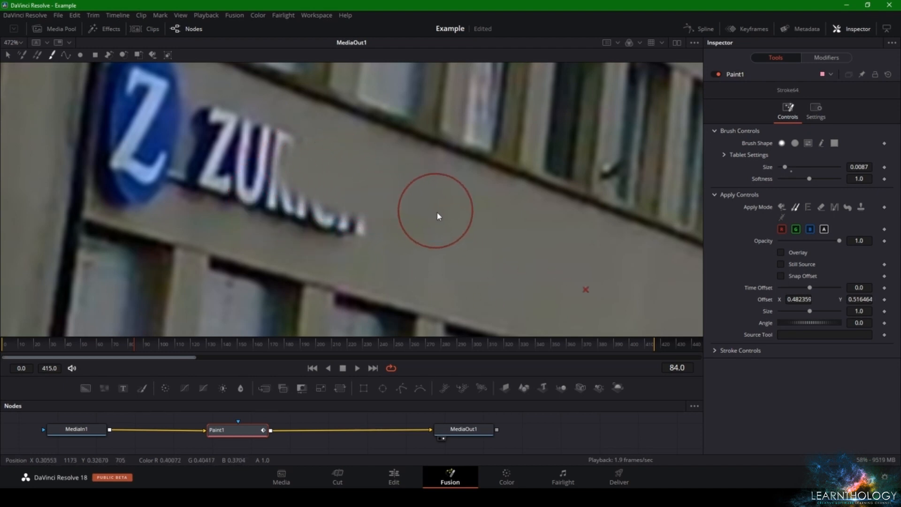
alt+click(455, 232)
mouse_move(384, 215)
mouse_down()
mouse_move(346, 201)
mouse_move(362, 219)
mouse_move(322, 204)
mouse_move(364, 225)
mouse_move(315, 215)
mouse_up()
mouse_move(222, 194)
mouse_down()
mouse_move(291, 212)
mouse_move(277, 198)
mouse_move(247, 189)
mouse_move(290, 210)
mouse_move(218, 183)
mouse_move(230, 181)
mouse_move(234, 190)
mouse_move(220, 199)
mouse_move(208, 195)
mouse_move(266, 213)
mouse_up()
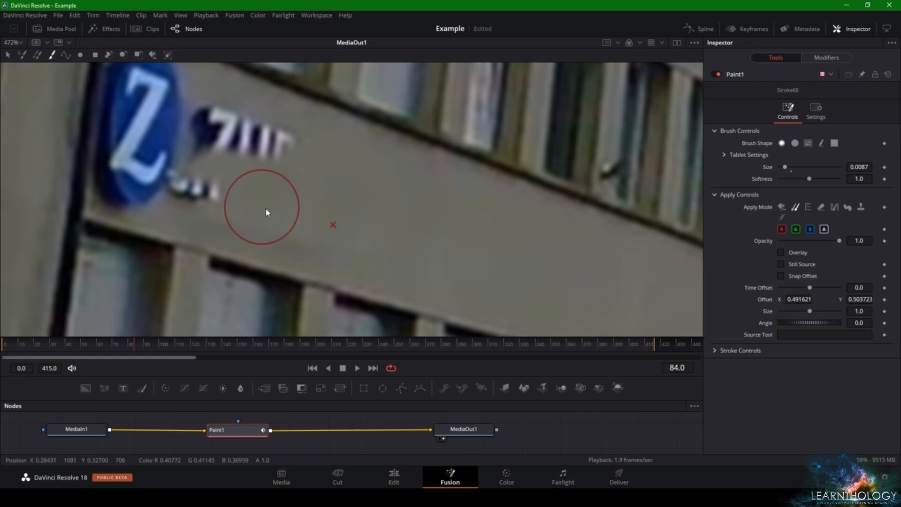
Clone clean wall over the remaining ZURICH letter fragments beside the round Z logo, resampling the source as needed
alt+click(249, 237)
drag(287, 167, 255, 151)
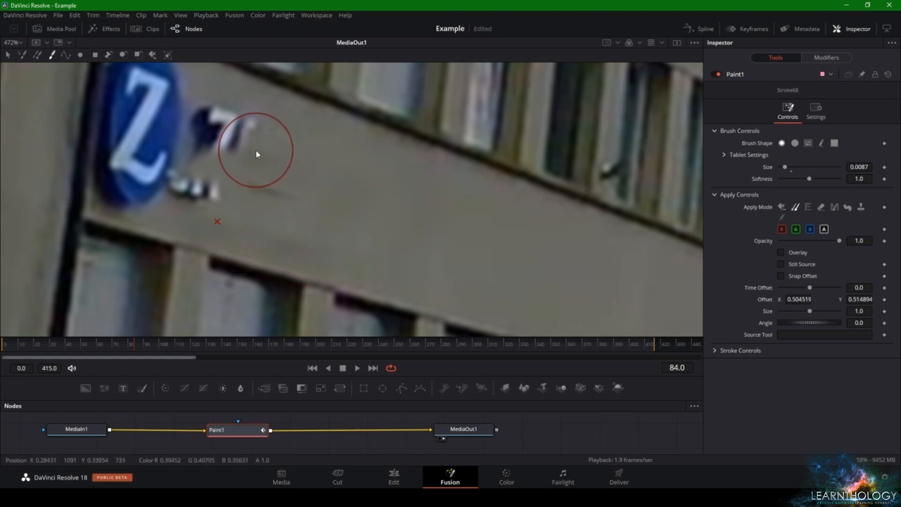
alt+click(284, 218)
mouse_move(299, 178)
mouse_down()
mouse_move(263, 182)
mouse_move(299, 200)
mouse_move(304, 188)
mouse_move(280, 153)
mouse_move(296, 157)
mouse_move(275, 151)
mouse_move(287, 163)
mouse_move(246, 150)
mouse_move(245, 139)
mouse_move(236, 155)
mouse_up()
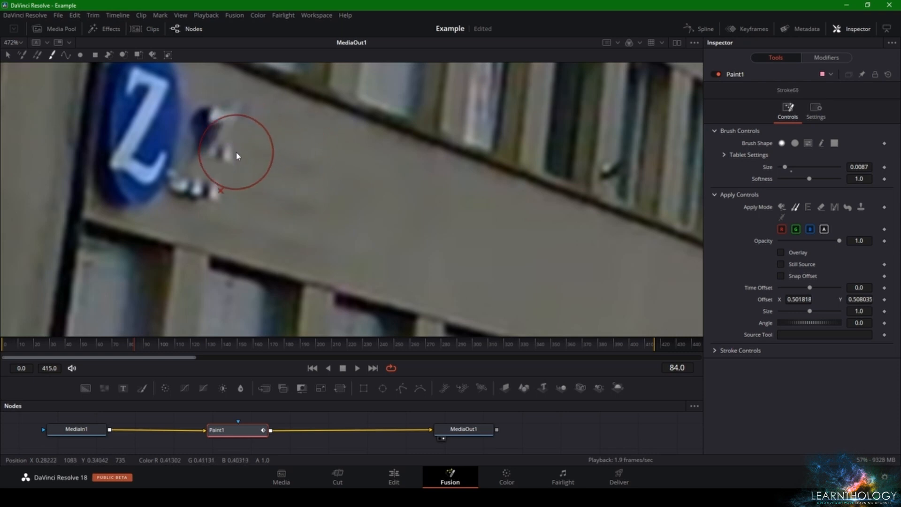
alt+click(326, 193)
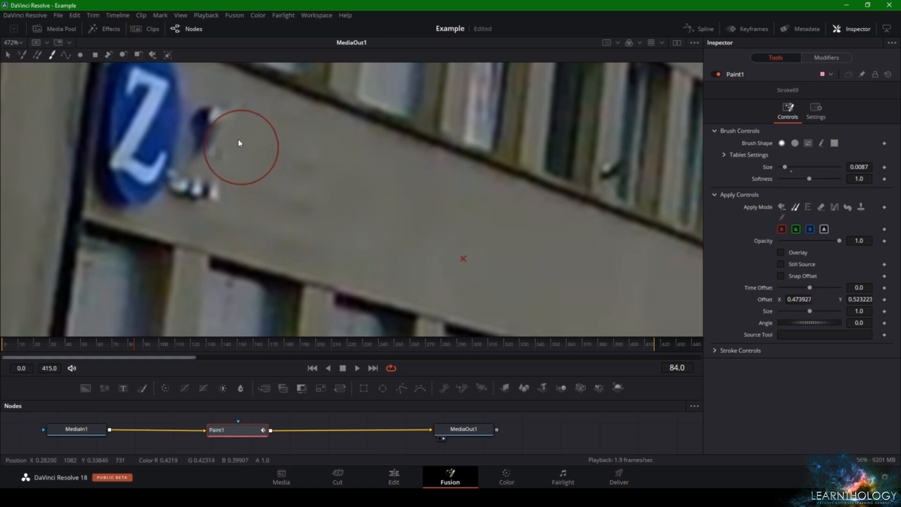
mouse_move(237, 147)
mouse_down()
mouse_move(229, 163)
mouse_move(204, 150)
mouse_move(186, 182)
mouse_up()
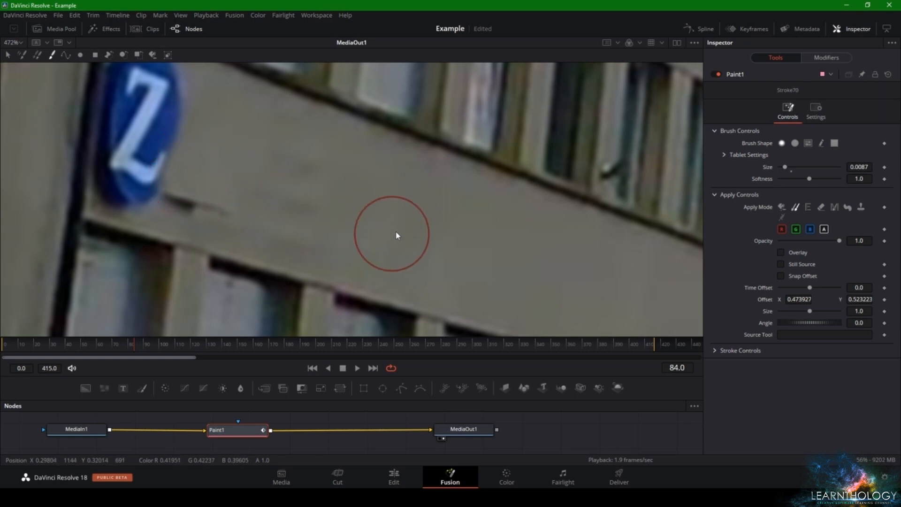
Clone clean wall over the lower half of the round blue Z logo
mouse_move(267, 231)
mouse_down()
mouse_move(192, 198)
mouse_move(247, 204)
mouse_move(207, 189)
mouse_move(186, 149)
mouse_move(136, 184)
mouse_move(195, 153)
mouse_up()
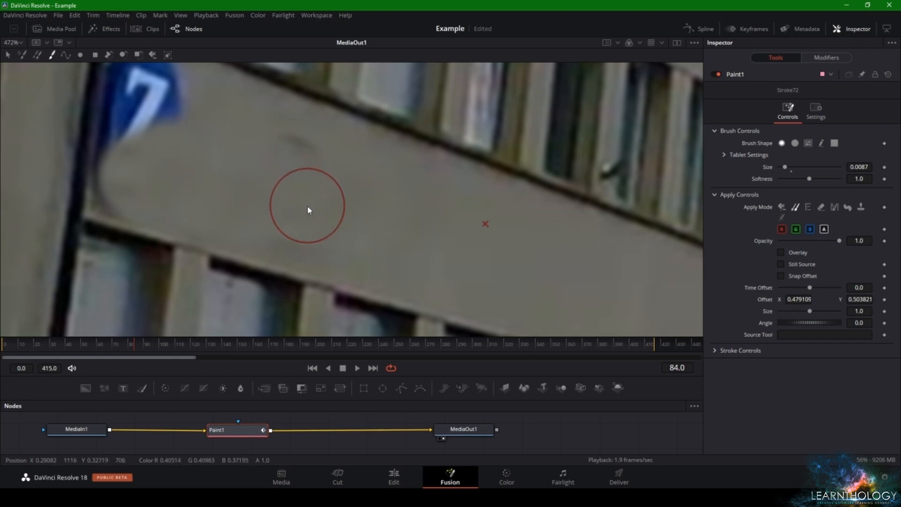
mouse_move(308, 217)
mouse_down()
mouse_move(303, 162)
mouse_move(317, 210)
mouse_up()
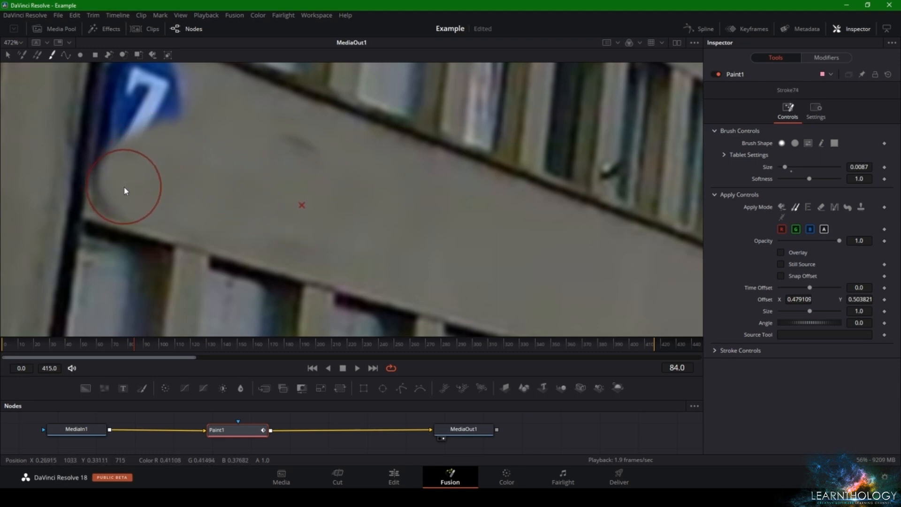
mouse_move(124, 191)
mouse_down()
mouse_move(213, 177)
mouse_move(215, 186)
mouse_up()
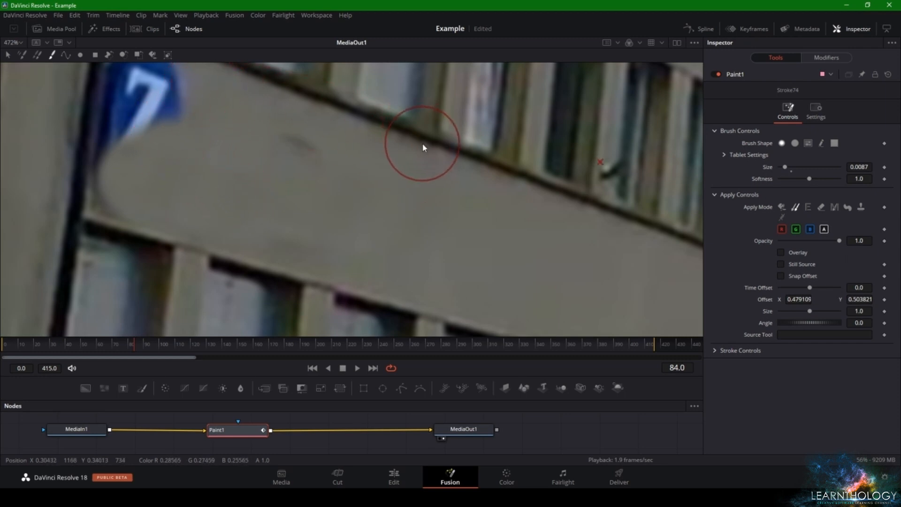
mouse_move(424, 148)
mouse_down()
mouse_move(414, 141)
mouse_move(423, 143)
mouse_up()
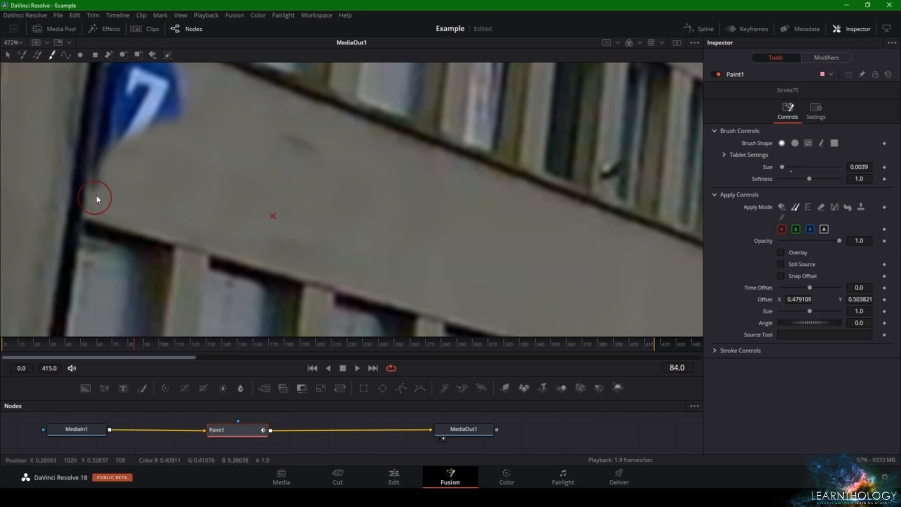
Reduce the brush size to 0.0039 and clone clean wall over the edge and middle of the Z logo
mouse_move(97, 199)
mouse_down()
mouse_move(112, 145)
mouse_move(111, 185)
mouse_up()
drag(106, 180, 121, 137)
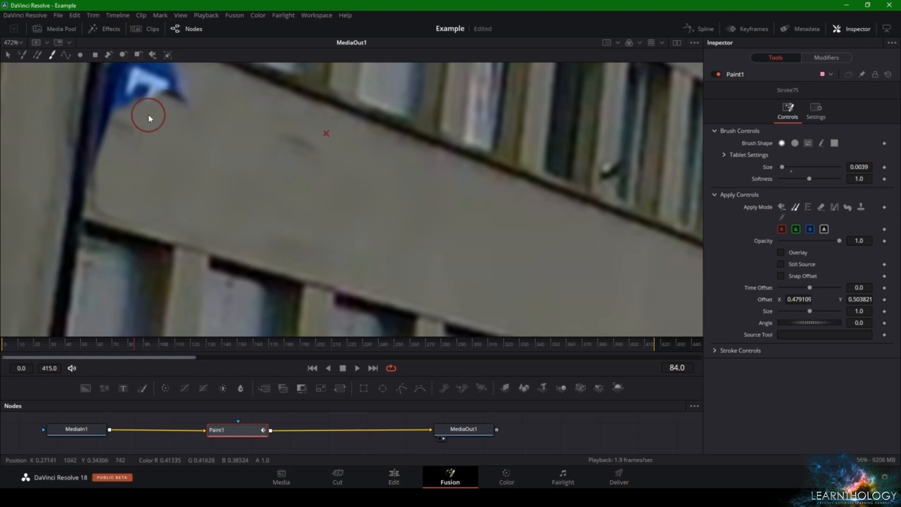
alt+click(229, 152)
drag(171, 86, 256, 198)
mouse_move(238, 165)
mouse_down()
mouse_move(196, 159)
mouse_move(198, 140)
mouse_move(184, 151)
mouse_move(170, 272)
mouse_move(256, 231)
mouse_move(252, 238)
mouse_move(215, 231)
mouse_move(179, 201)
mouse_move(189, 150)
mouse_move(166, 237)
mouse_up()
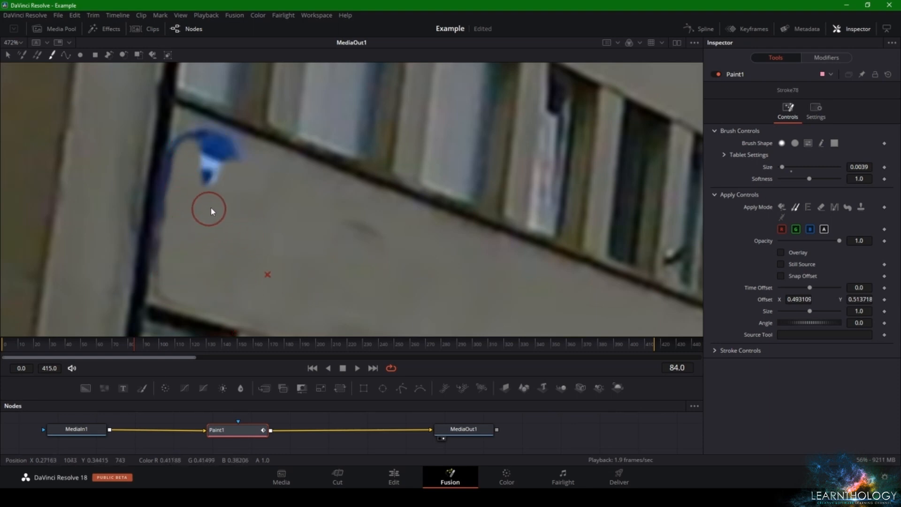
Clone clean wall over the last top remnants of the Z logo, the blue fringe along the wall's edge and the dark smudge
mouse_move(212, 211)
mouse_down()
mouse_move(222, 189)
mouse_move(206, 195)
mouse_move(182, 160)
mouse_move(194, 139)
mouse_move(250, 156)
mouse_move(198, 137)
mouse_up()
right_click(229, 166)
key(Escape)
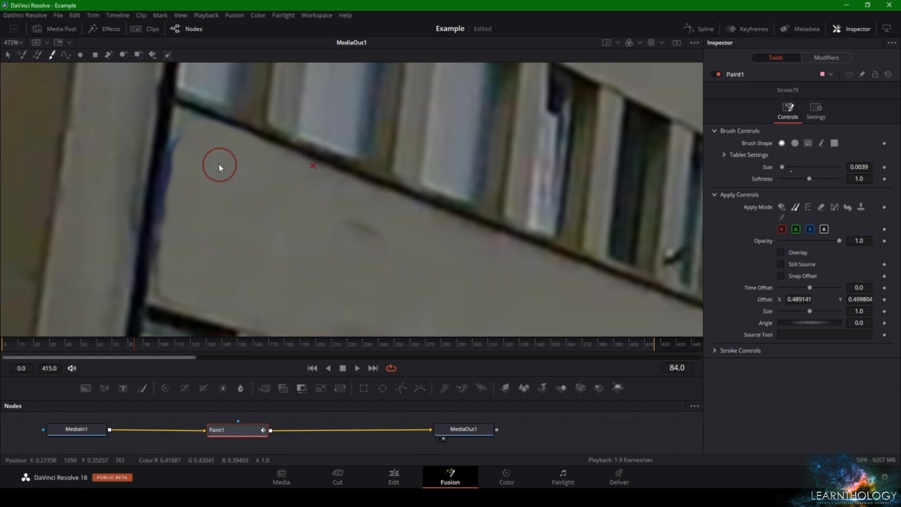
drag(220, 168, 184, 156)
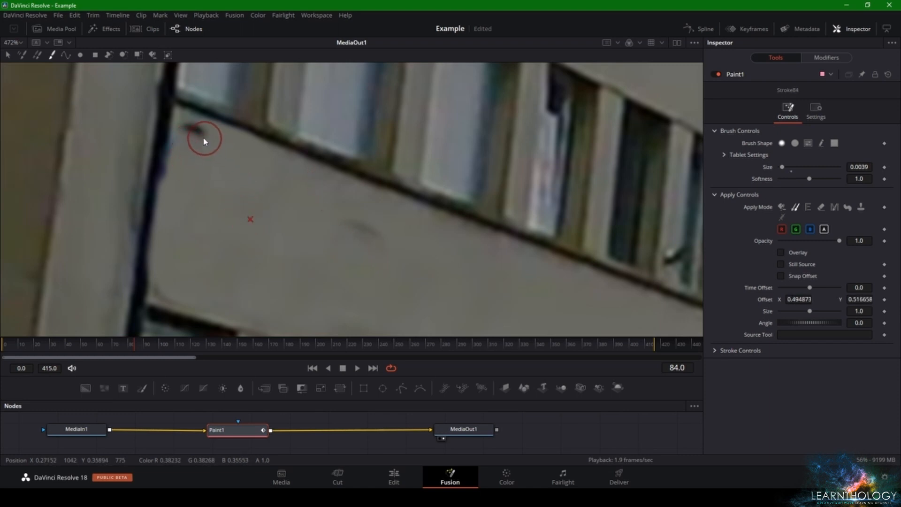
drag(205, 140, 183, 146)
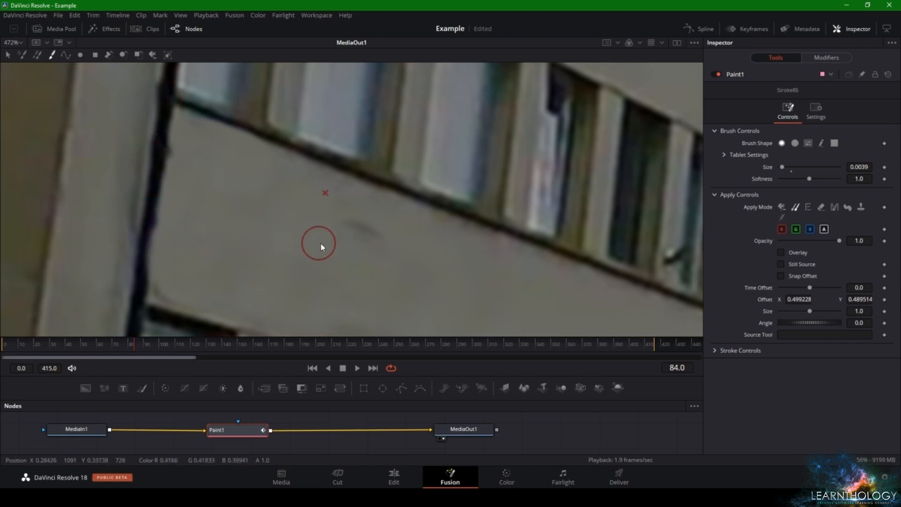
Review the whole frame in Fusion during playback, and play the clip from the start on the Edit page
scroll(347, 248, down, 10)
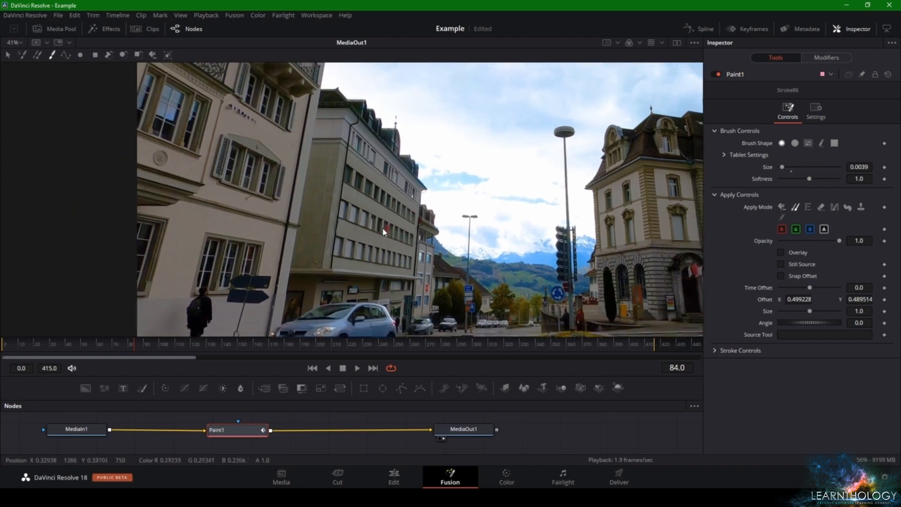
scroll(338, 183, down, 4)
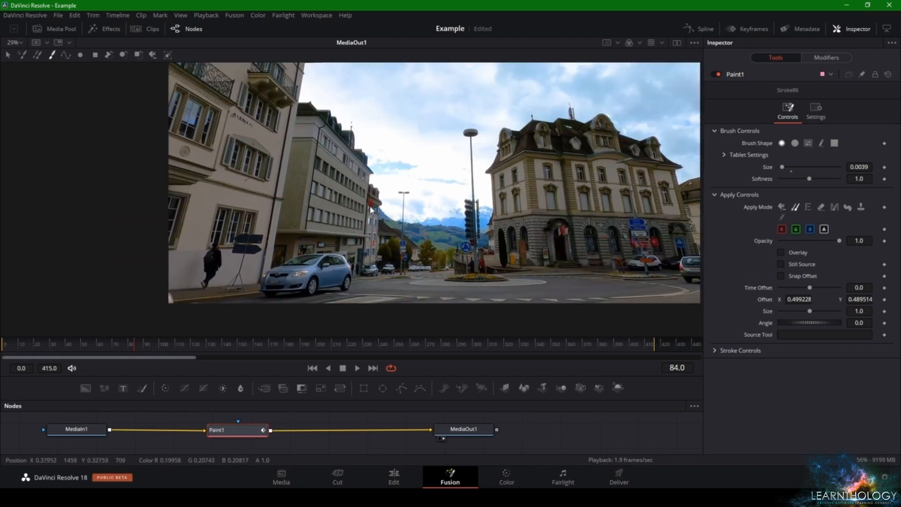
scroll(338, 241, down, 2)
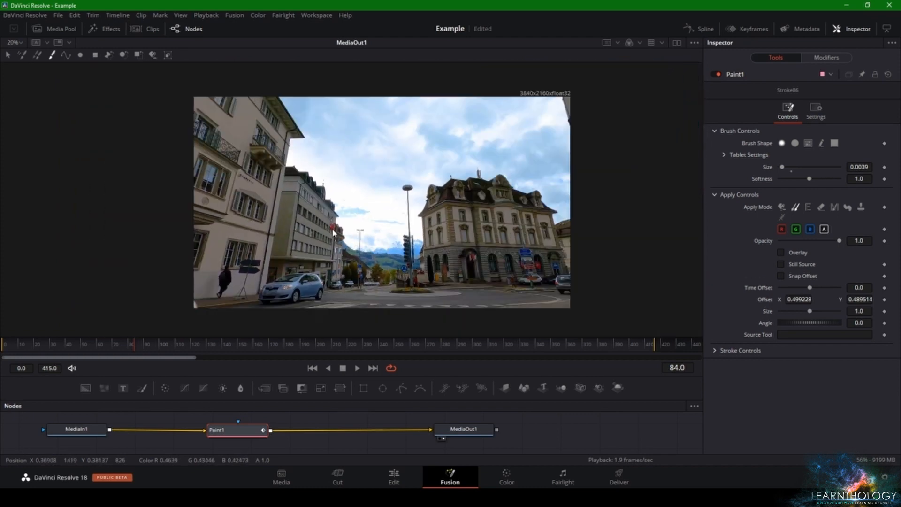
key(space)
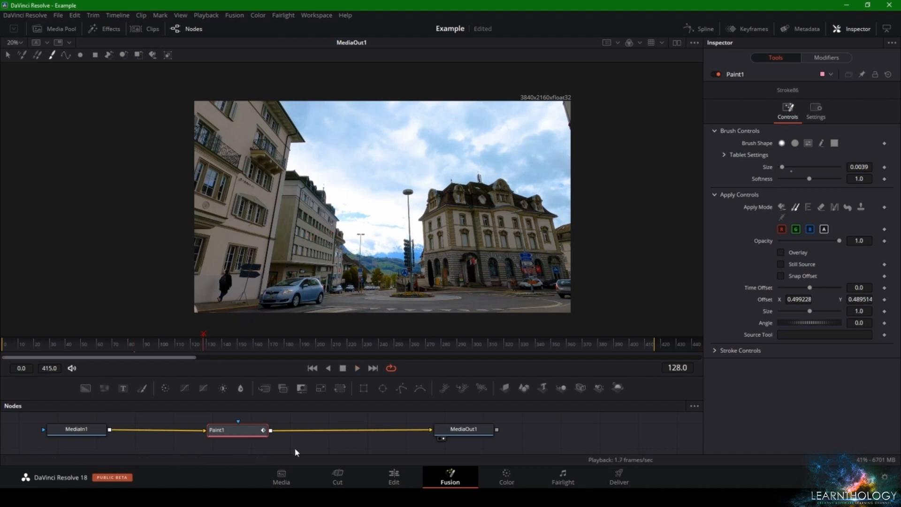
click(392, 478)
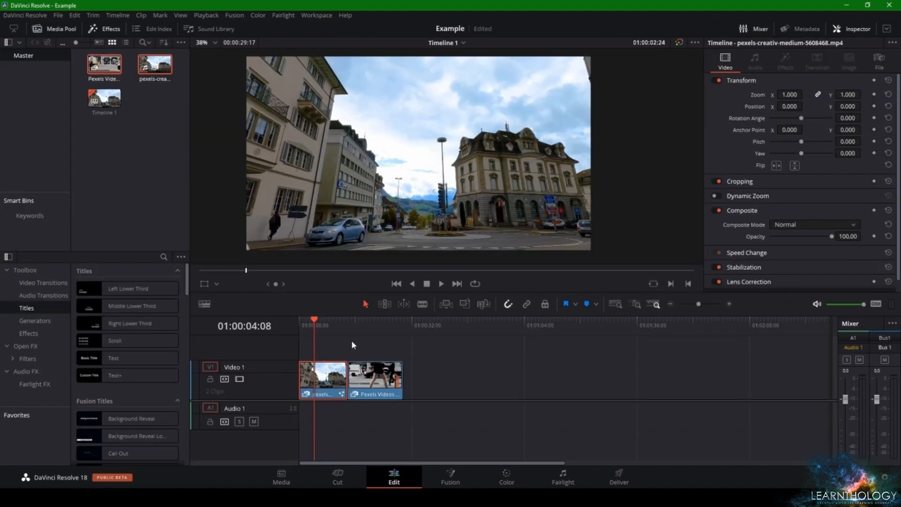
click(303, 322)
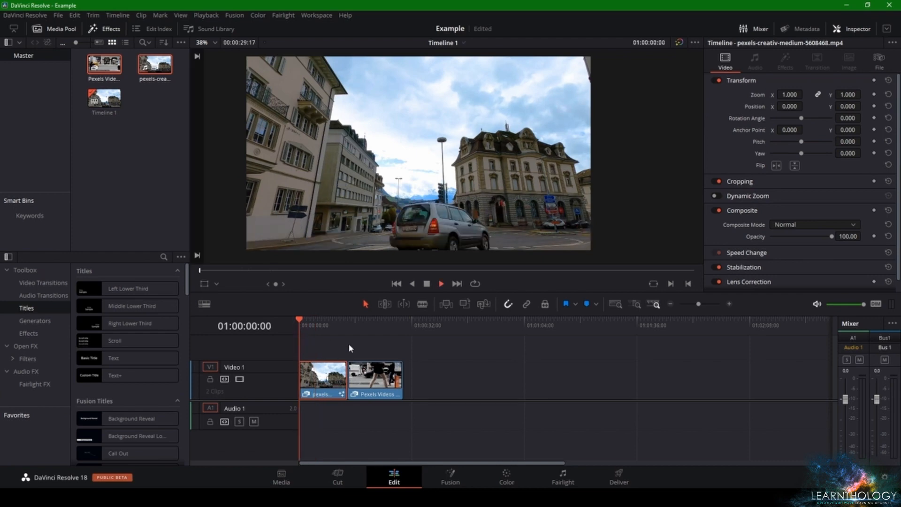
key(space)
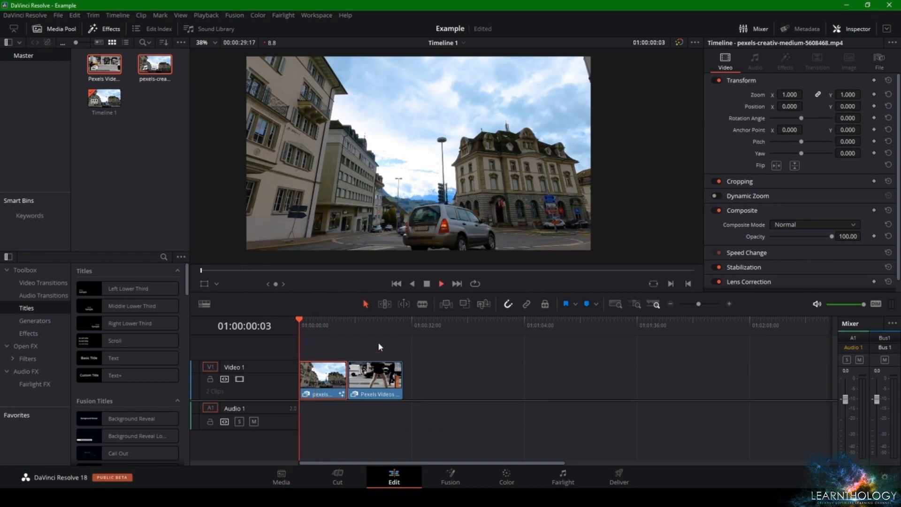
Pause playback and inspect the lettering still left on the wall below the balcony building's windows
key(space)
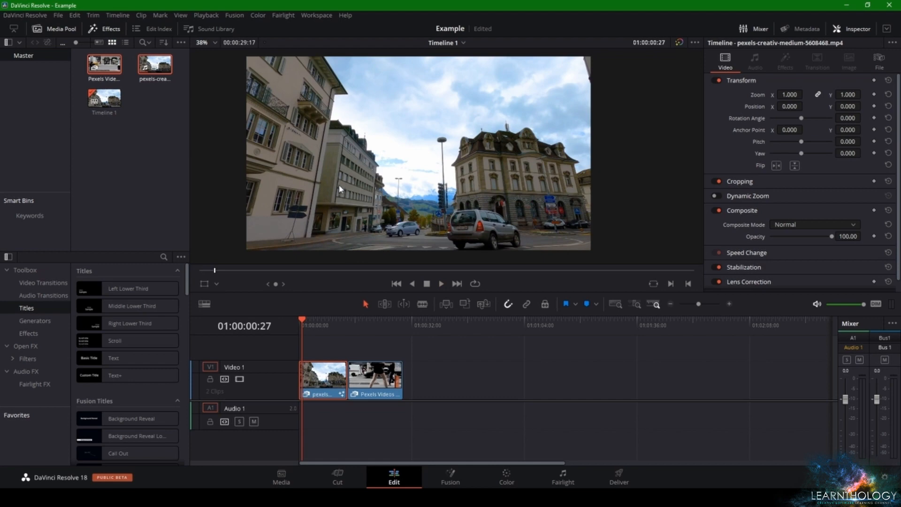
scroll(306, 169, up, 8)
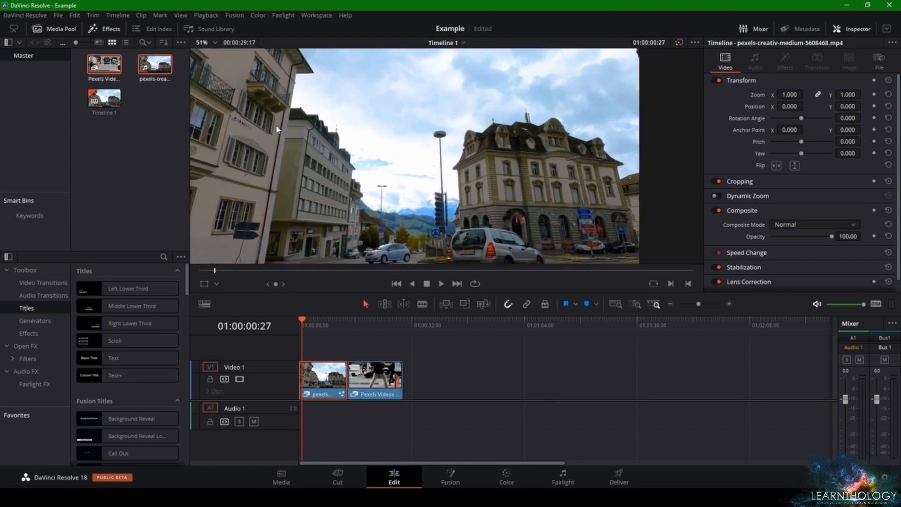
scroll(314, 166, up, 4)
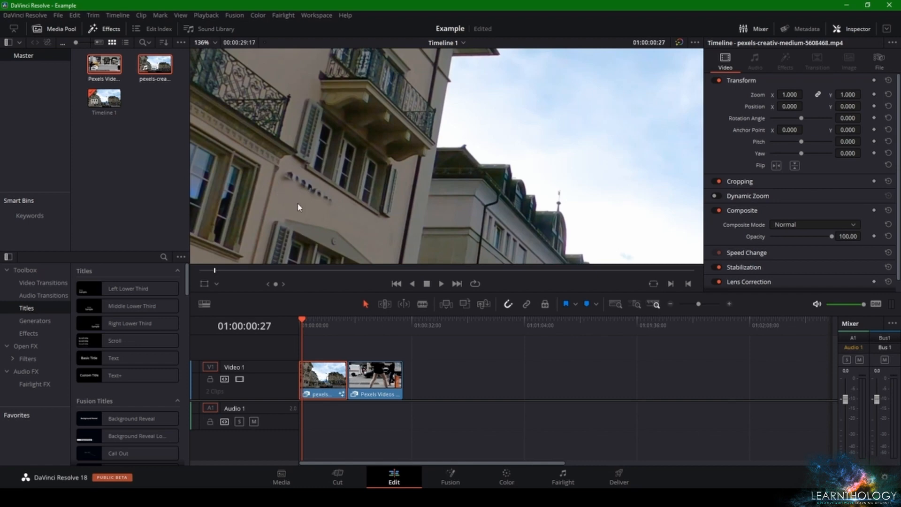
In Fusion, set the brush size to 0.0157 and clone clean wall over the dark lettering below the balcony building's windows
click(450, 477)
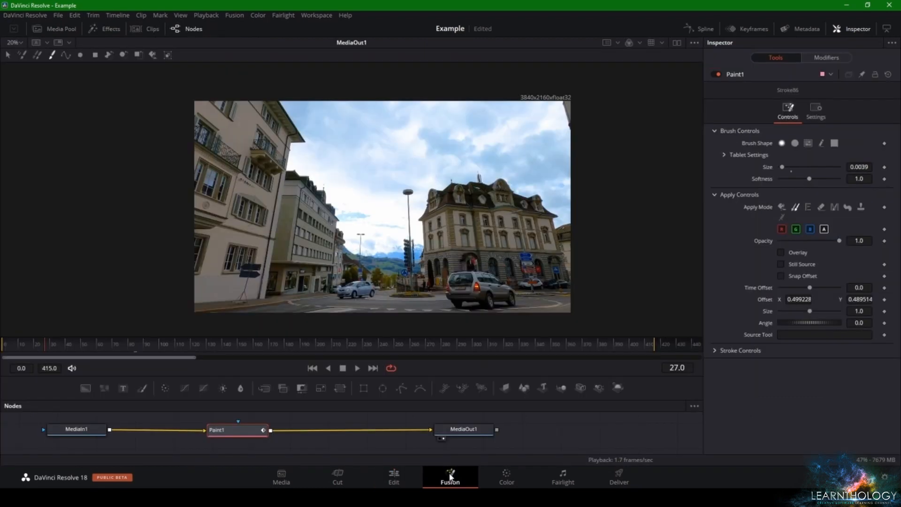
scroll(249, 216, down, 1)
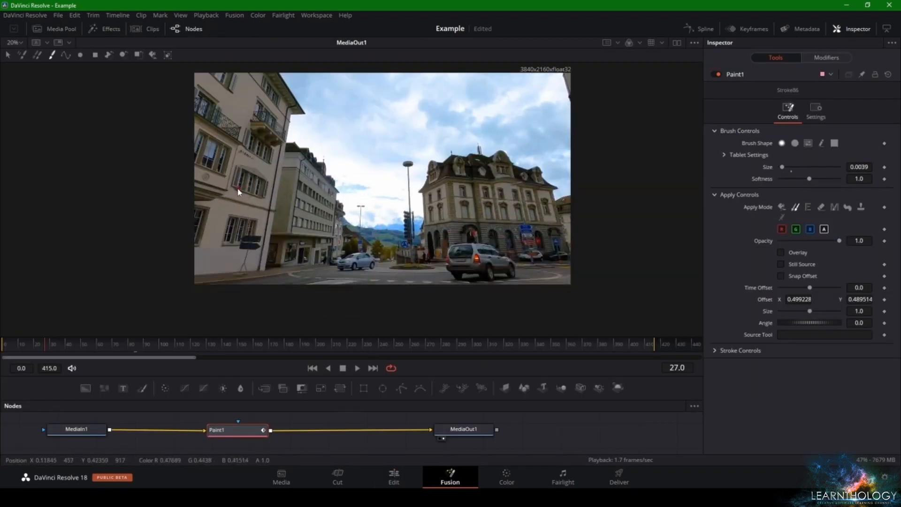
scroll(237, 161, up, 8)
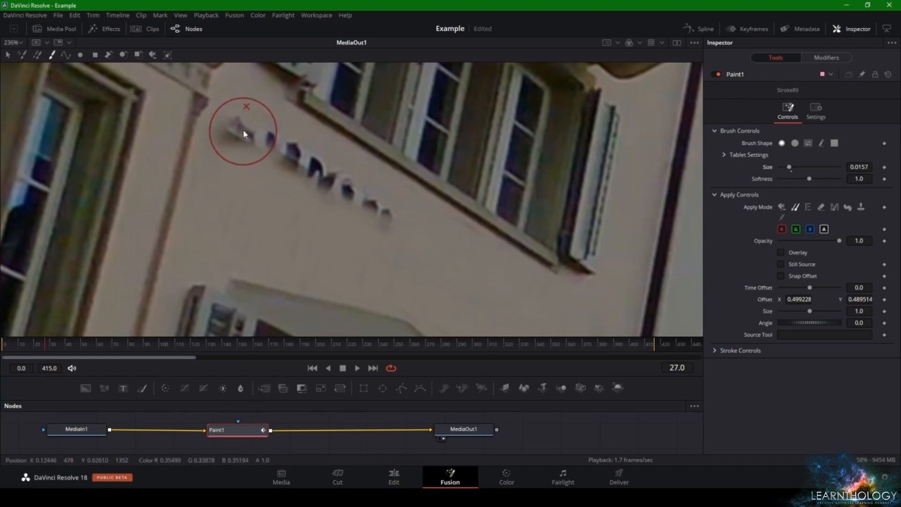
mouse_move(248, 99)
mouse_down()
mouse_move(235, 134)
mouse_move(243, 155)
mouse_move(312, 185)
mouse_move(278, 190)
mouse_up()
alt+click(216, 236)
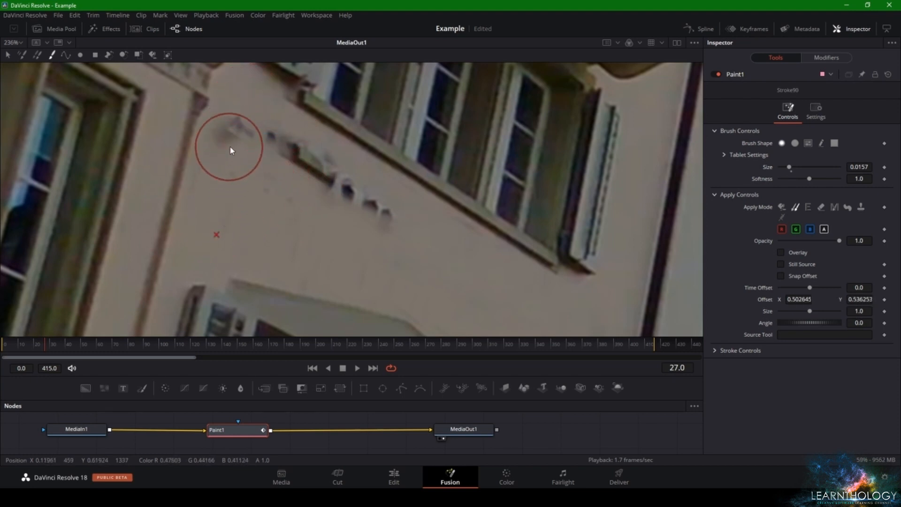
mouse_move(230, 147)
mouse_down()
mouse_move(279, 163)
mouse_move(261, 150)
mouse_move(388, 216)
mouse_move(307, 185)
mouse_move(227, 134)
mouse_move(239, 126)
mouse_up()
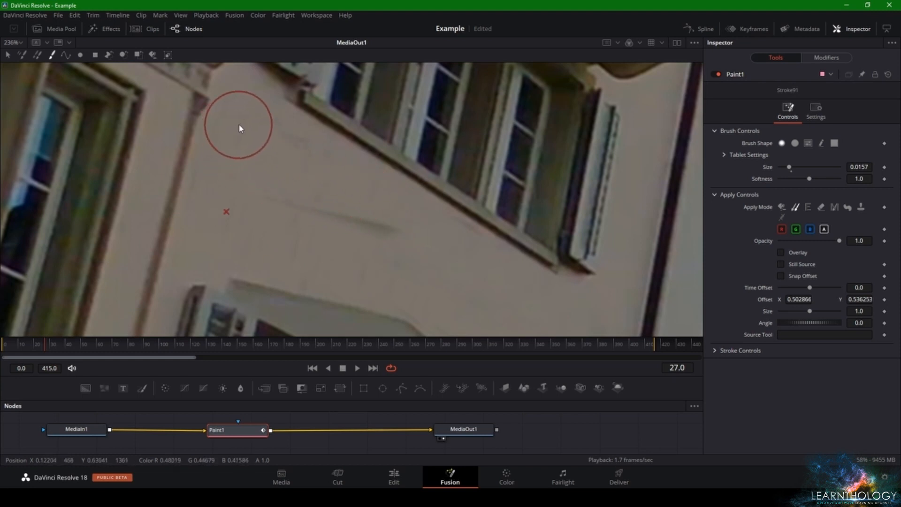
Clone clean wall over the faint diagonal streaks where the lettering was
alt+click(236, 120)
drag(242, 188, 345, 237)
right_click(345, 237)
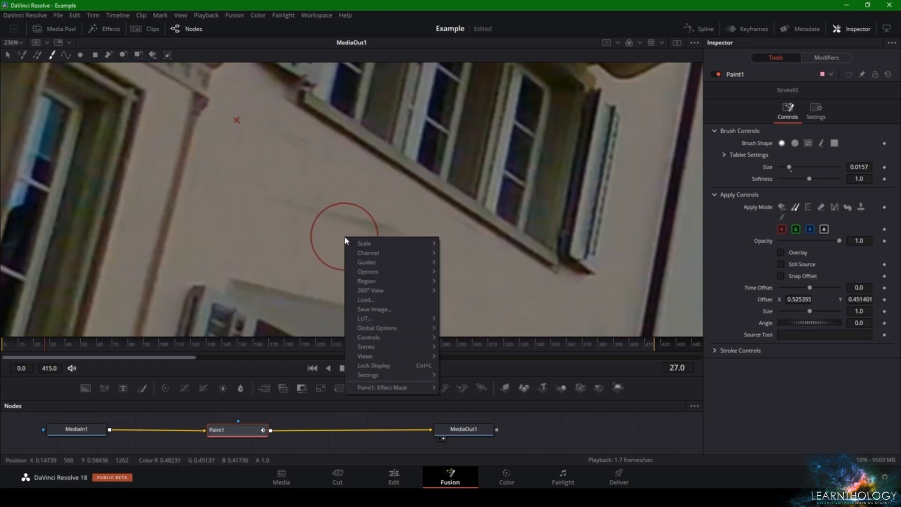
key(ctrl+z)
Clone clean wall over the stray sill fragments and dark patches copied onto the wall below the windows
click(248, 223)
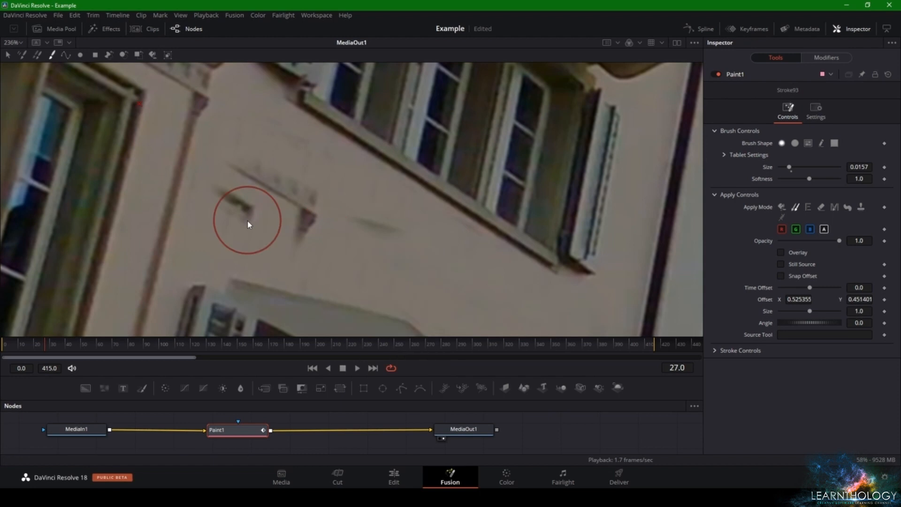
alt+click(457, 271)
mouse_move(378, 242)
mouse_down()
mouse_move(250, 196)
mouse_move(264, 225)
mouse_move(261, 211)
mouse_move(226, 192)
mouse_move(352, 226)
mouse_move(284, 151)
mouse_move(244, 161)
mouse_move(225, 179)
mouse_move(251, 205)
mouse_move(225, 191)
mouse_move(269, 194)
mouse_move(294, 214)
mouse_move(245, 147)
mouse_move(302, 205)
mouse_move(300, 224)
mouse_move(284, 204)
mouse_move(298, 222)
mouse_up()
alt+click(233, 96)
alt+click(246, 147)
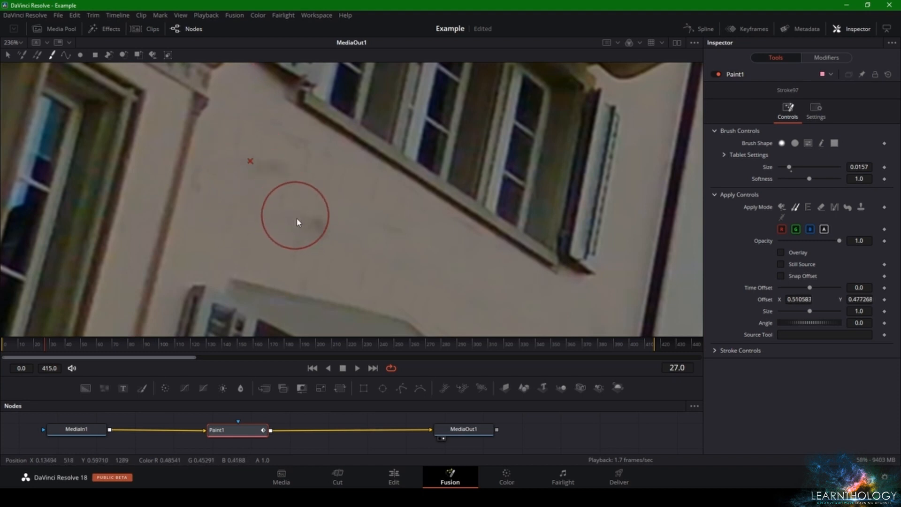
click(322, 229)
Clone clean wall over the thin grey streaks and smudges just above the lower window's hood
scroll(333, 231, down, 7)
scroll(371, 251, up, 8)
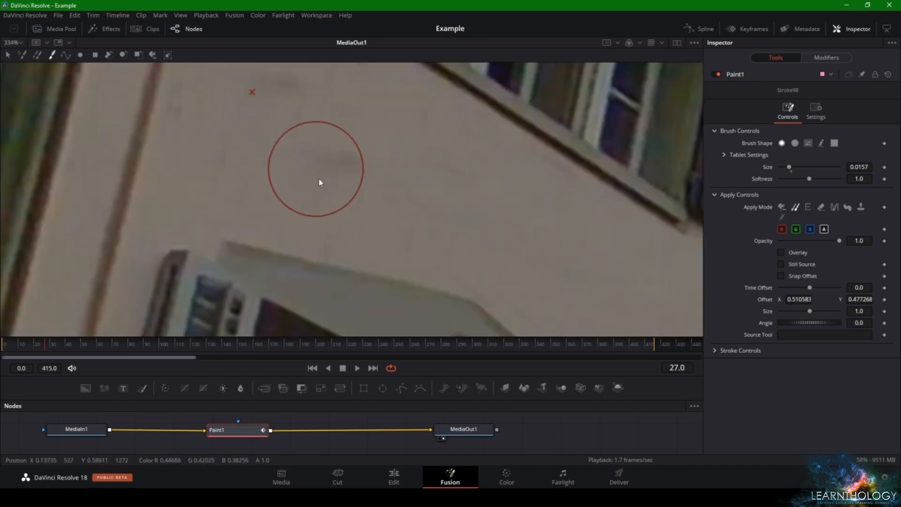
click(322, 238)
click(310, 132)
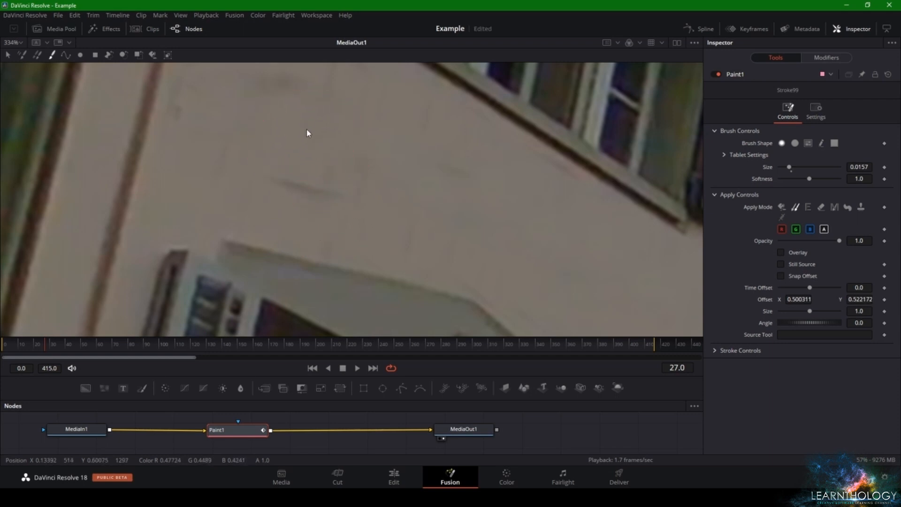
click(396, 155)
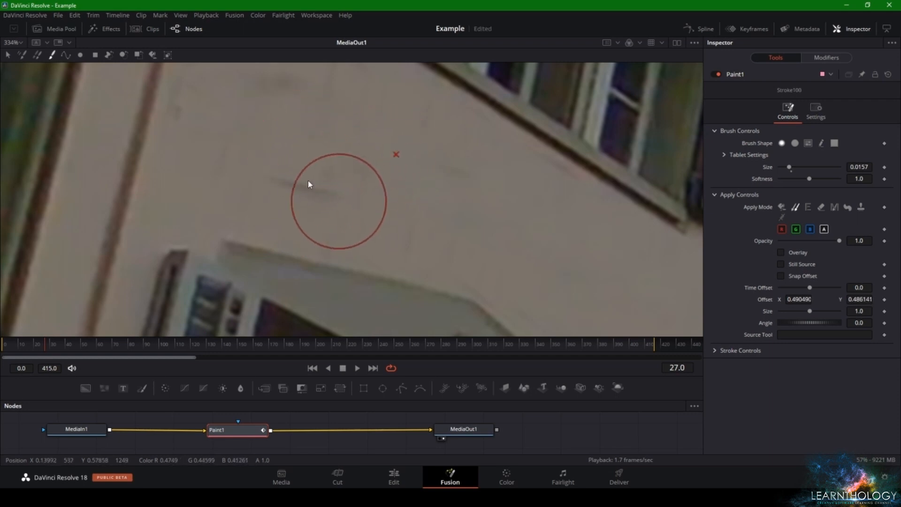
click(310, 184)
alt+click(411, 204)
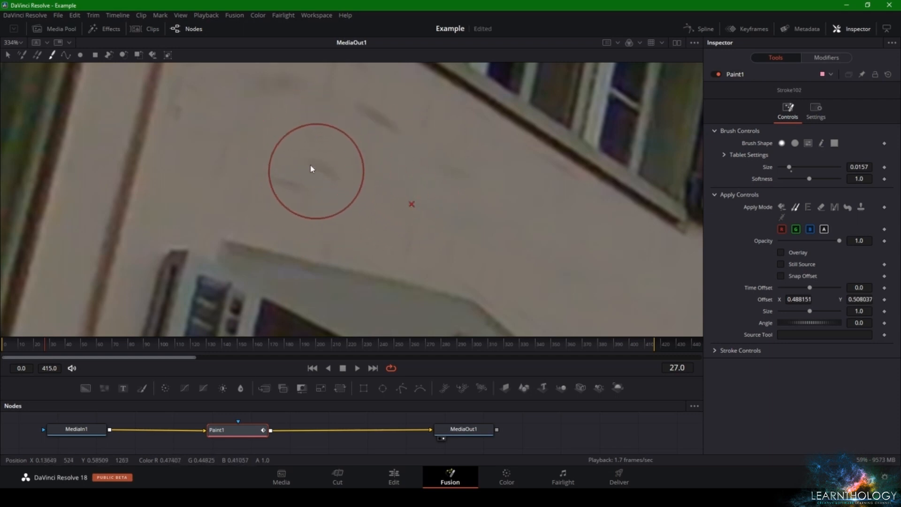
drag(311, 168, 319, 161)
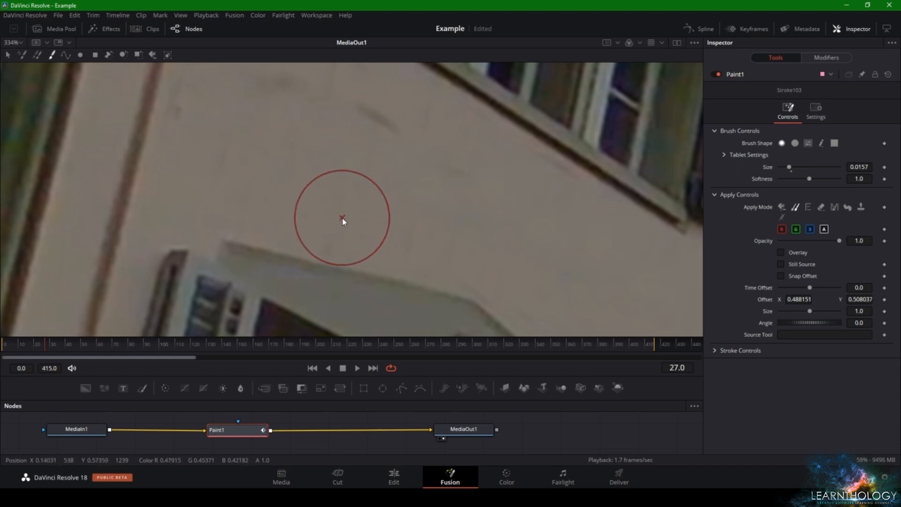
Clone clean wall over the last dark smudges between the upper window sill and the vertical wall strip
alt+click(342, 216)
click(367, 122)
drag(353, 129, 395, 181)
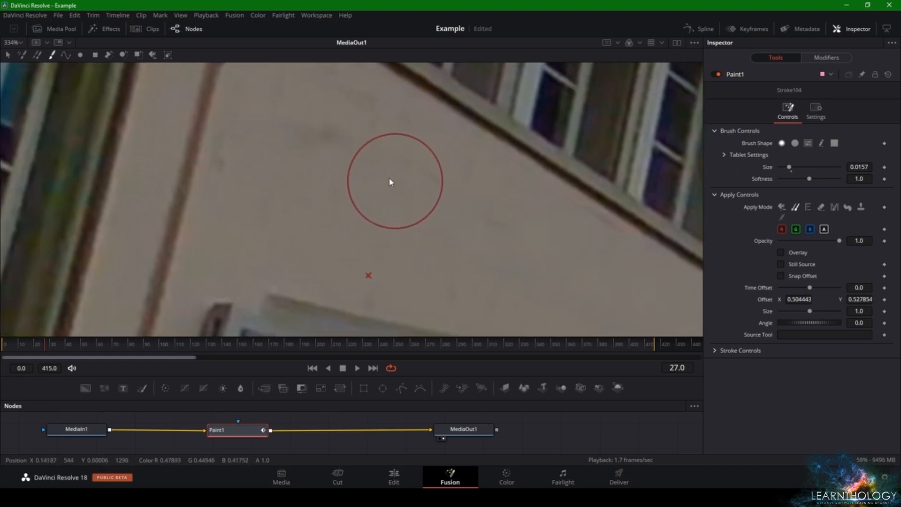
click(334, 146)
click(311, 126)
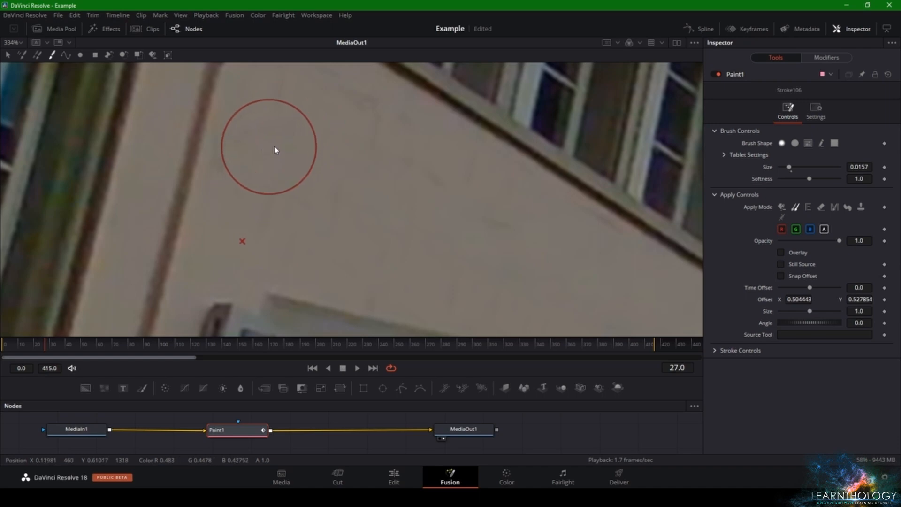
alt+click(344, 133)
mouse_move(247, 174)
mouse_down()
mouse_move(255, 187)
mouse_move(245, 194)
mouse_move(251, 183)
mouse_up()
Review the retouched wall in the whole frame and during playback on the Edit page
scroll(338, 180, down, 1)
scroll(339, 183, down, 7)
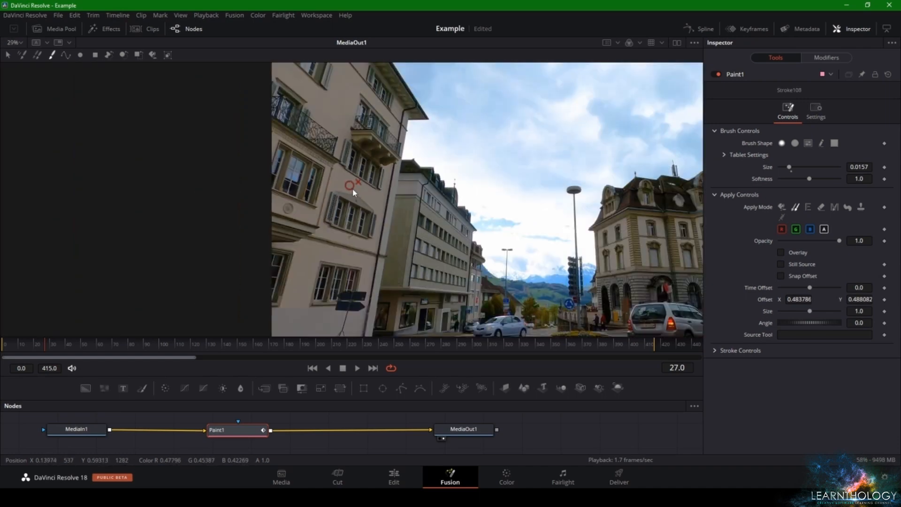
click(395, 478)
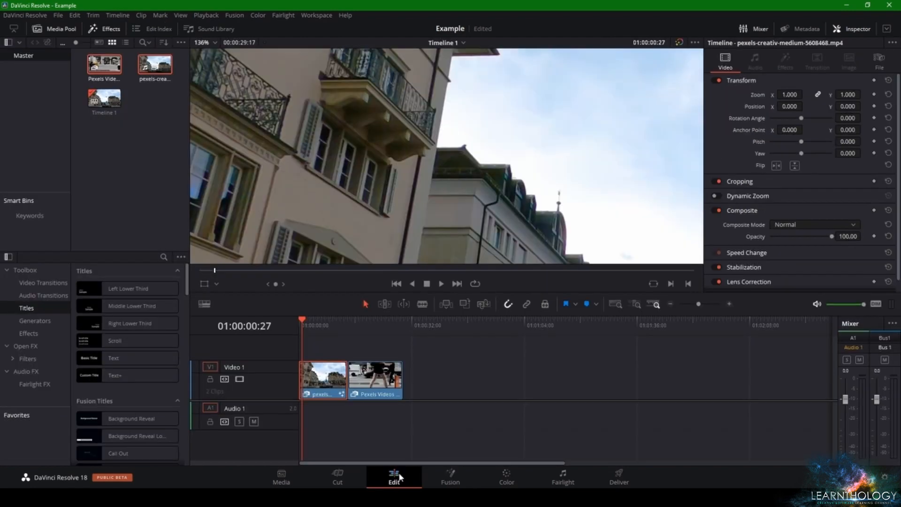
scroll(354, 196, down, 5)
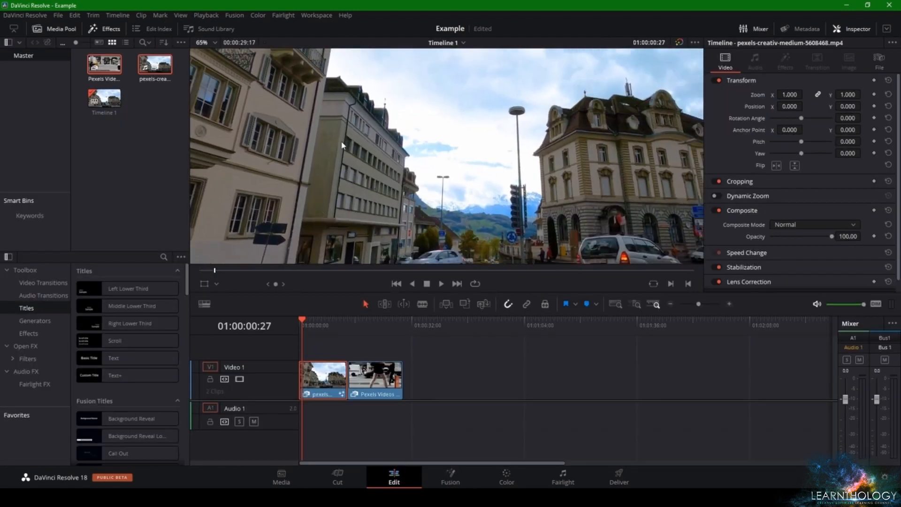
scroll(414, 178, down, 1)
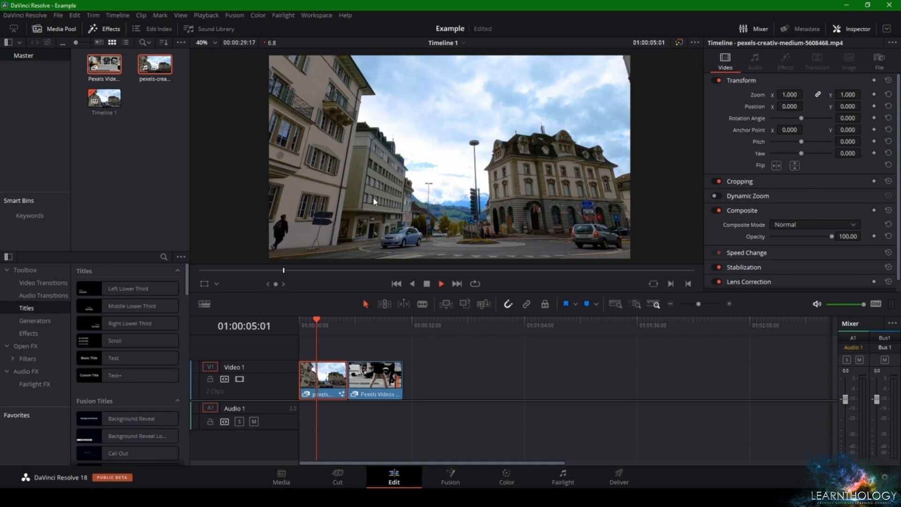
key(space)
Compare the frame with and without colour grades and Fusion effects bypassed, and play the clip to its end
click(679, 43)
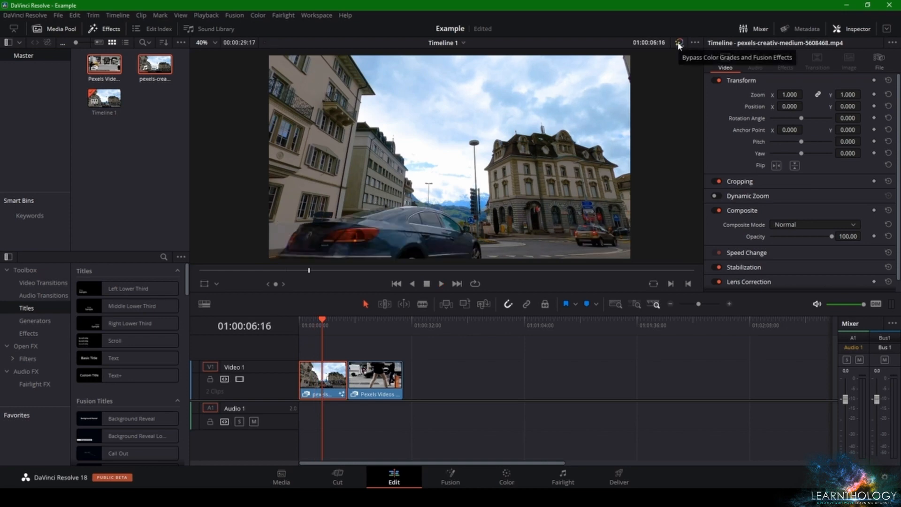
click(679, 44)
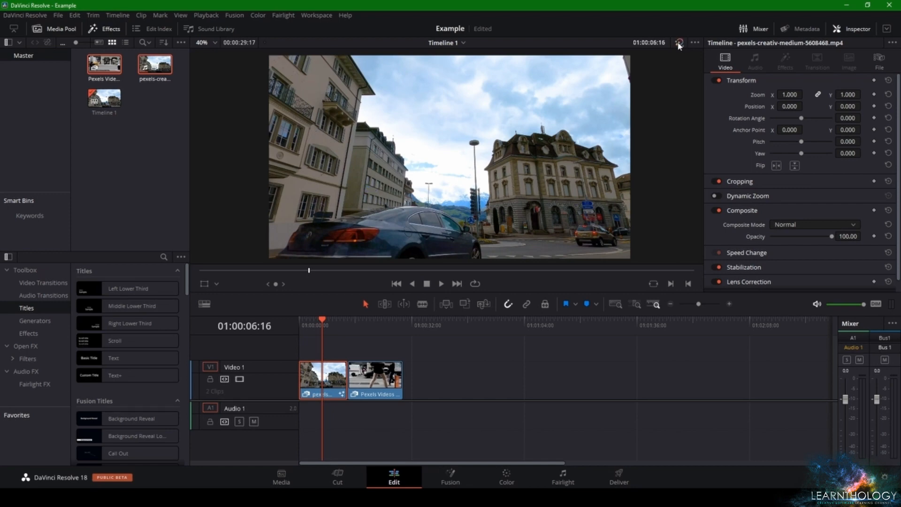
key(space)
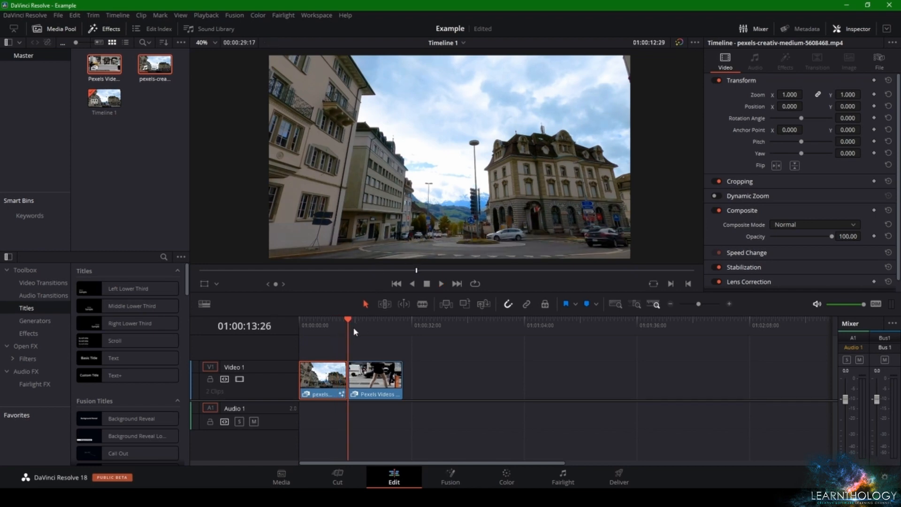
Move the playhead to 01:00:04:24 and, in Fusion, clone clear sky over the tall street lamp's head
click(317, 324)
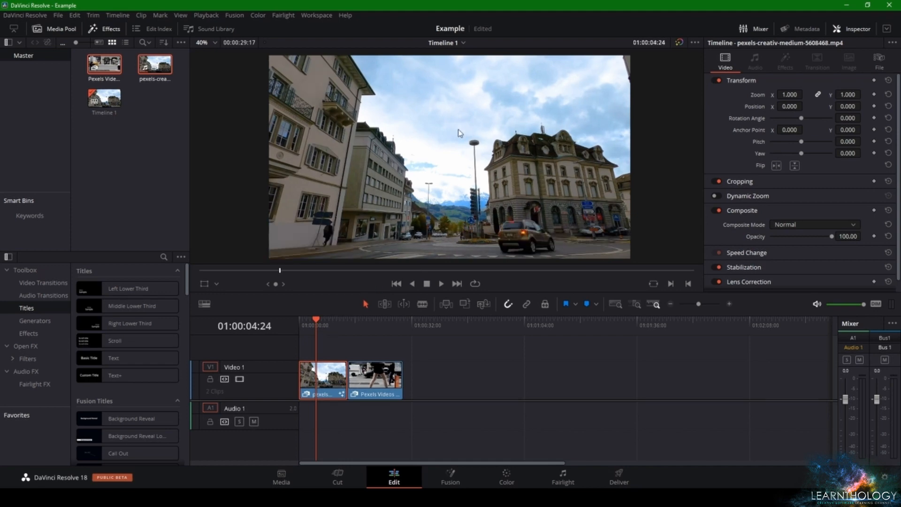
click(468, 477)
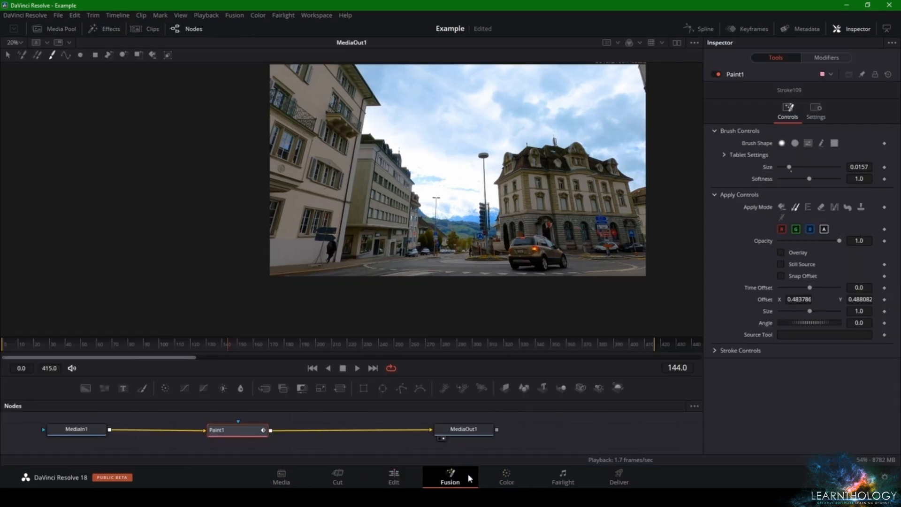
drag(235, 430, 245, 439)
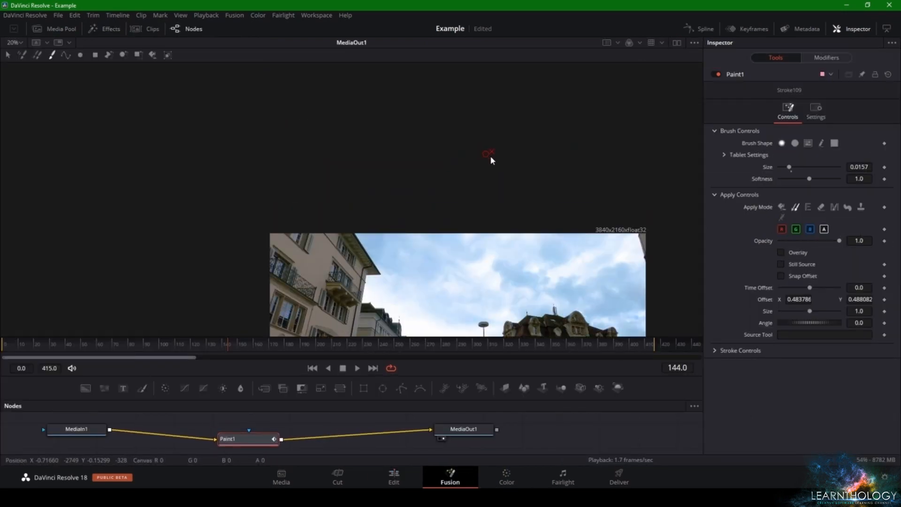
scroll(490, 159, up, 3)
scroll(491, 106, up, 2)
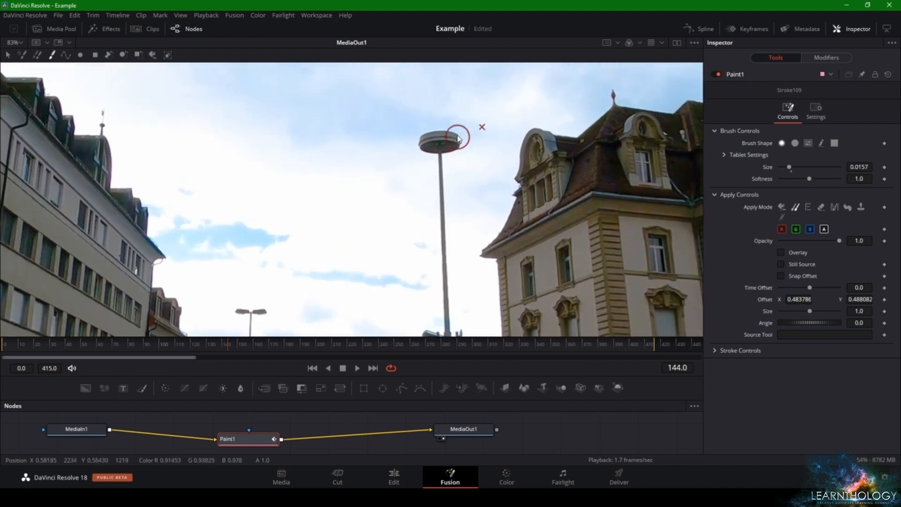
alt+click(434, 113)
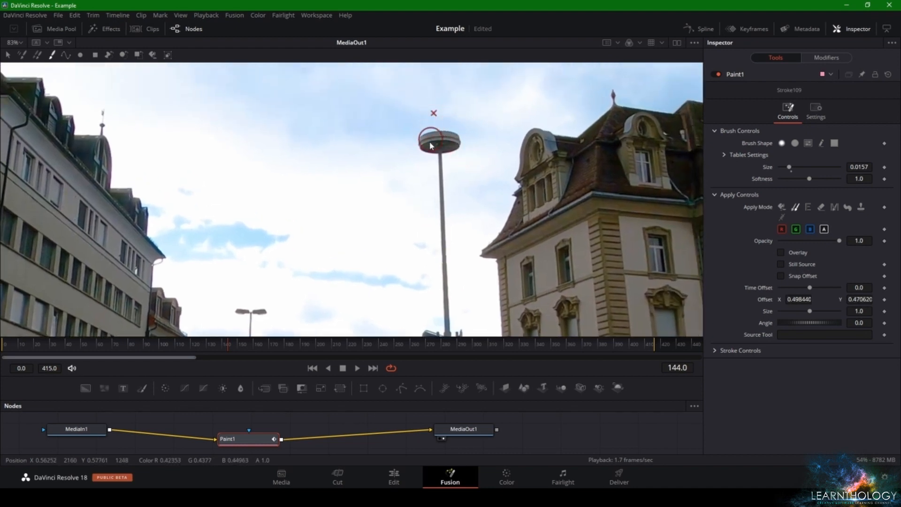
alt+click(391, 125)
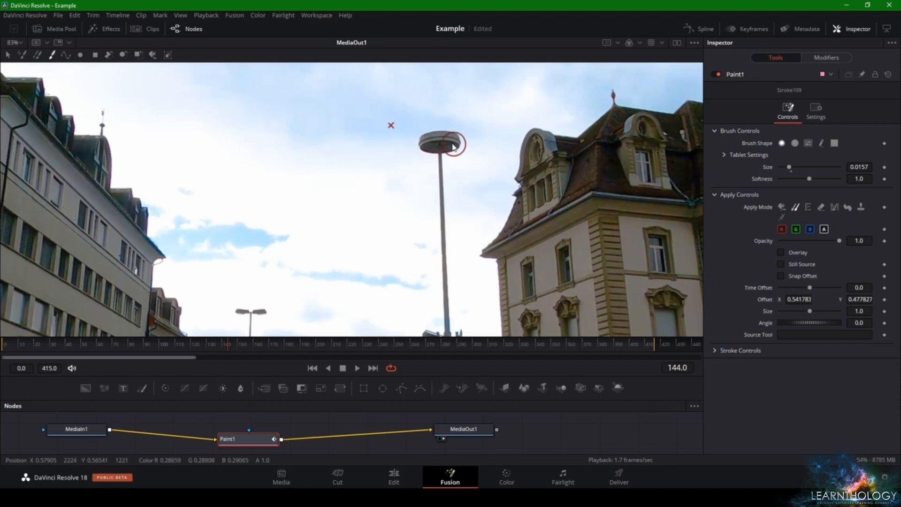
scroll(453, 147, up, 2)
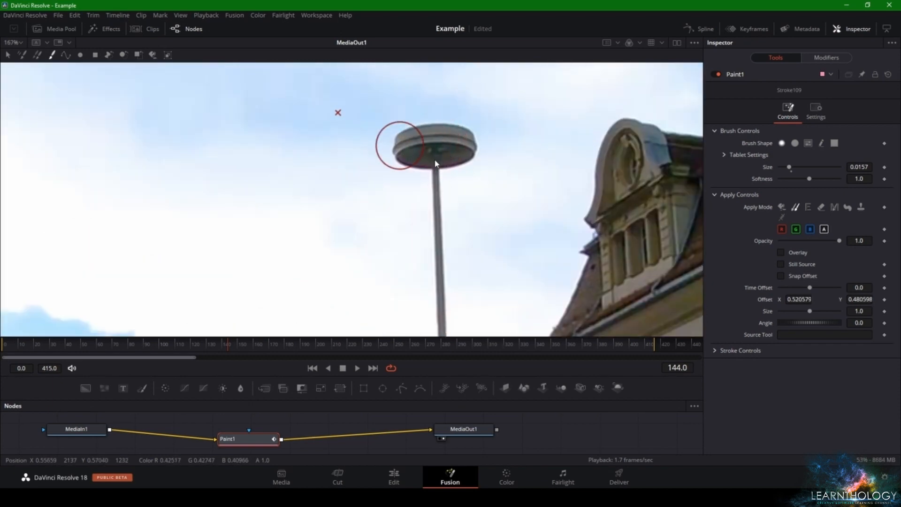
mouse_move(435, 164)
mouse_down()
mouse_move(433, 151)
mouse_move(402, 146)
mouse_move(423, 134)
mouse_move(426, 157)
mouse_move(460, 157)
mouse_move(442, 128)
mouse_up()
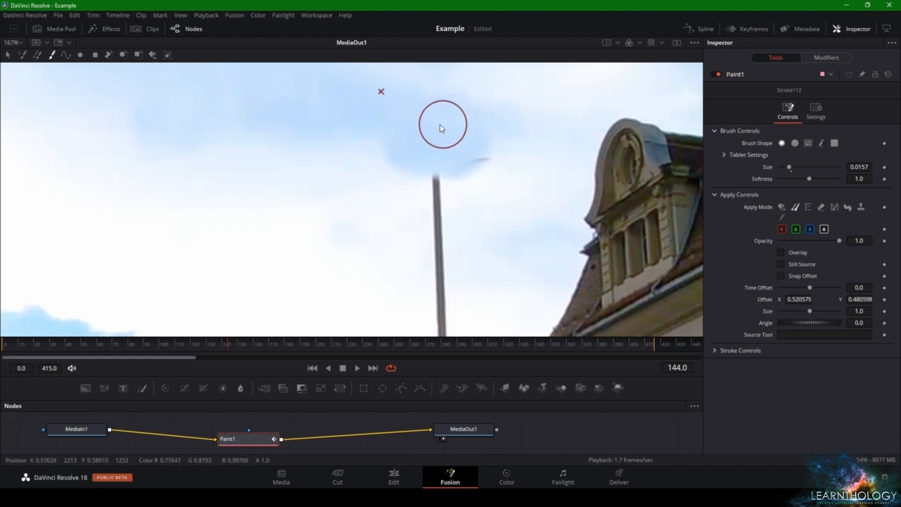
Clone clear sky over the leftover bracket arm and the upper part of the street lamp's pole
alt+click(473, 78)
mouse_move(488, 169)
mouse_down()
mouse_move(425, 196)
mouse_move(427, 178)
mouse_move(358, 179)
mouse_move(398, 160)
mouse_move(387, 144)
mouse_move(324, 162)
mouse_move(410, 180)
mouse_move(447, 215)
mouse_move(436, 222)
mouse_move(428, 206)
mouse_move(445, 233)
mouse_up()
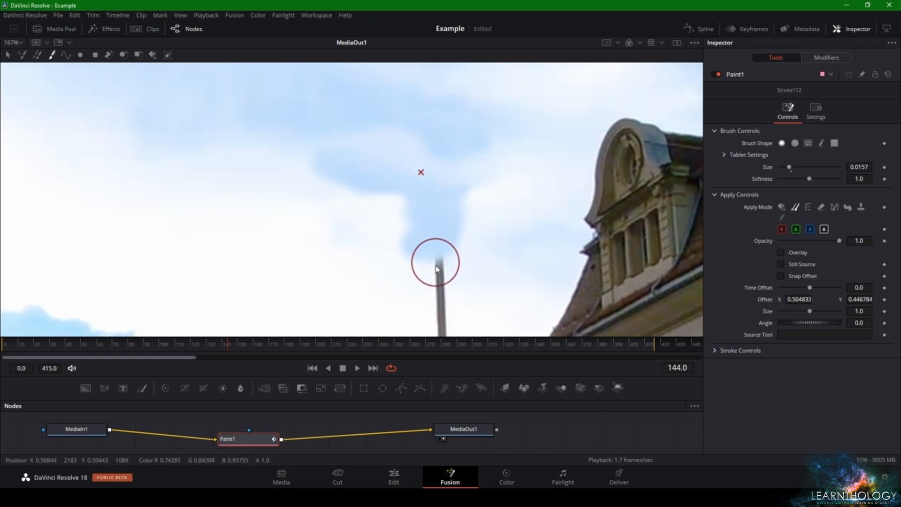
mouse_move(435, 266)
mouse_down()
mouse_move(440, 304)
mouse_move(450, 266)
mouse_up()
Clone white cloud over the blue patches painted along the removed upper section of the lamp pole
alt+click(342, 228)
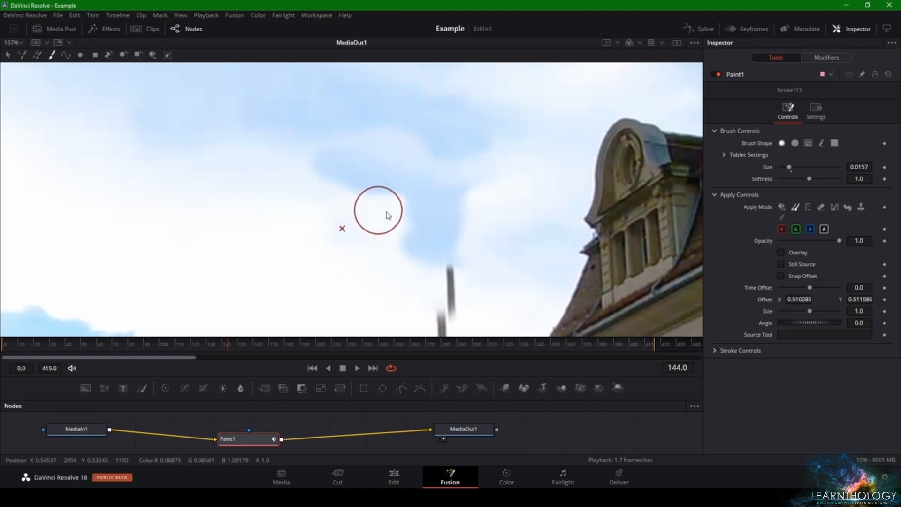
mouse_move(388, 215)
mouse_down()
mouse_move(412, 208)
mouse_move(406, 198)
mouse_move(468, 202)
mouse_move(436, 206)
mouse_up()
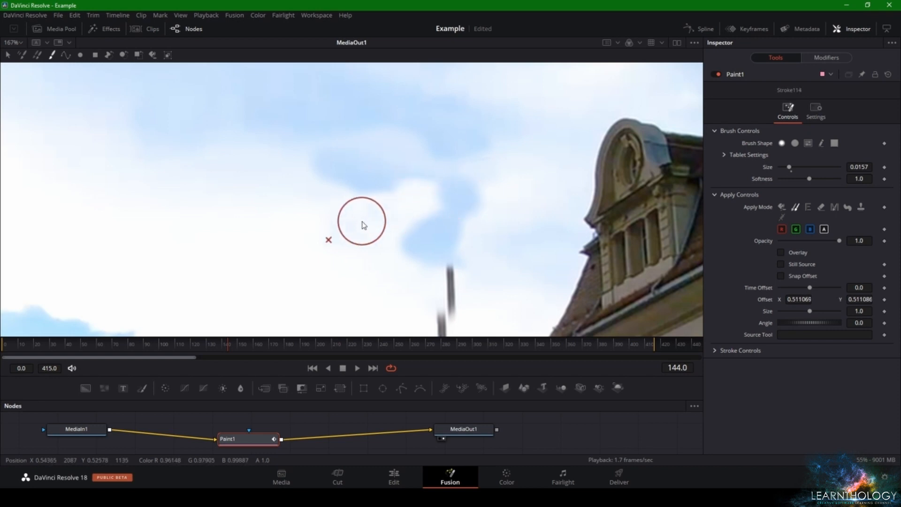
mouse_move(362, 226)
mouse_down()
mouse_move(438, 198)
mouse_move(473, 200)
mouse_move(431, 206)
mouse_move(488, 209)
mouse_up()
alt+click(341, 235)
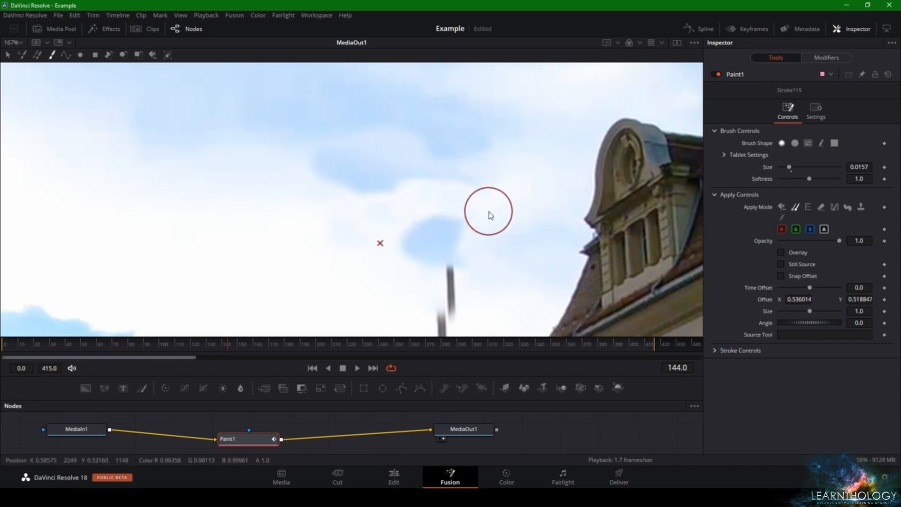
Clone white sky over the last blue patch and the remaining lamp pole down to the traffic light
alt+click(197, 243)
mouse_move(405, 232)
mouse_down()
mouse_move(464, 229)
mouse_move(435, 215)
mouse_move(409, 263)
mouse_move(472, 250)
mouse_move(434, 302)
mouse_move(429, 185)
mouse_move(416, 144)
mouse_move(397, 193)
mouse_move(405, 163)
mouse_move(407, 238)
mouse_move(391, 201)
mouse_move(409, 278)
mouse_up()
drag(404, 313, 415, 319)
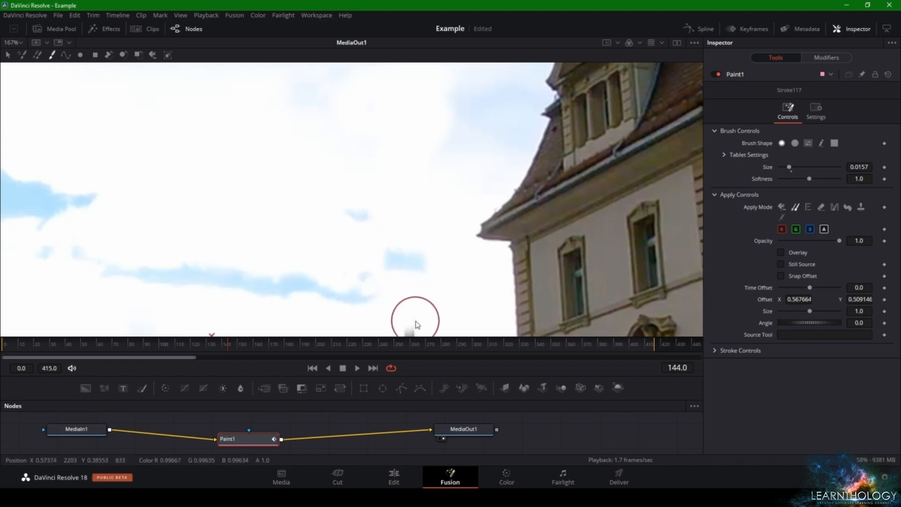
drag(404, 264, 365, 83)
mouse_move(366, 133)
mouse_down()
mouse_move(372, 189)
mouse_move(363, 143)
mouse_move(379, 171)
mouse_move(372, 203)
mouse_move(387, 193)
mouse_move(368, 181)
mouse_move(370, 137)
mouse_move(376, 183)
mouse_move(366, 184)
mouse_move(412, 174)
mouse_move(469, 179)
mouse_move(373, 198)
mouse_up()
Undo the last stroke and try to clone sky over the pole end above the traffic light with a 0.0087 brush
key(ctrl+z)
scroll(371, 199, up, 4)
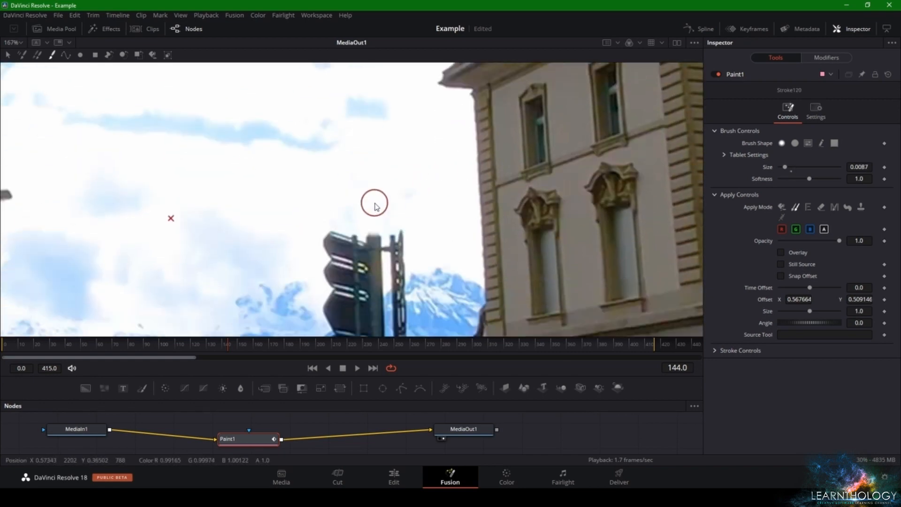
mouse_move(378, 225)
mouse_down()
mouse_move(391, 227)
mouse_move(362, 226)
mouse_up()
click(362, 225)
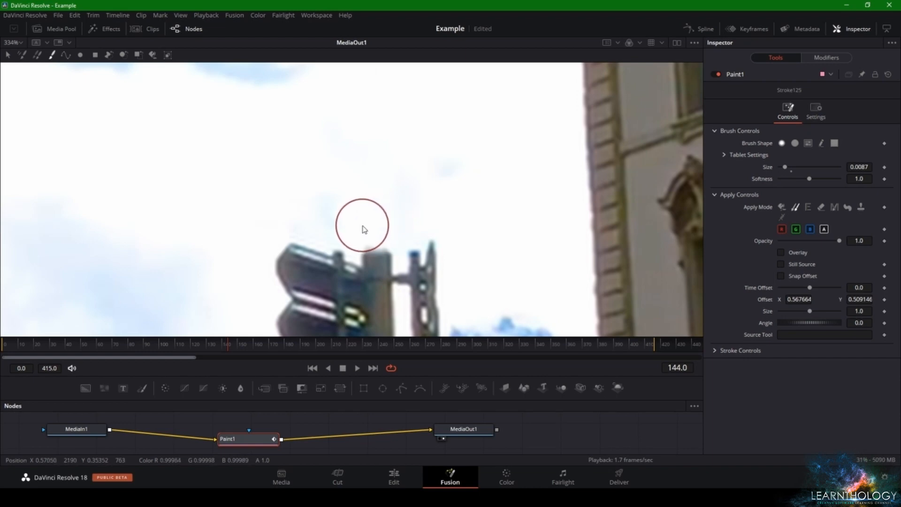
click(363, 225)
Check the traffic light area in the whole frame and undo the last clone dabs above it
scroll(386, 204, down, 8)
scroll(402, 206, up, 3)
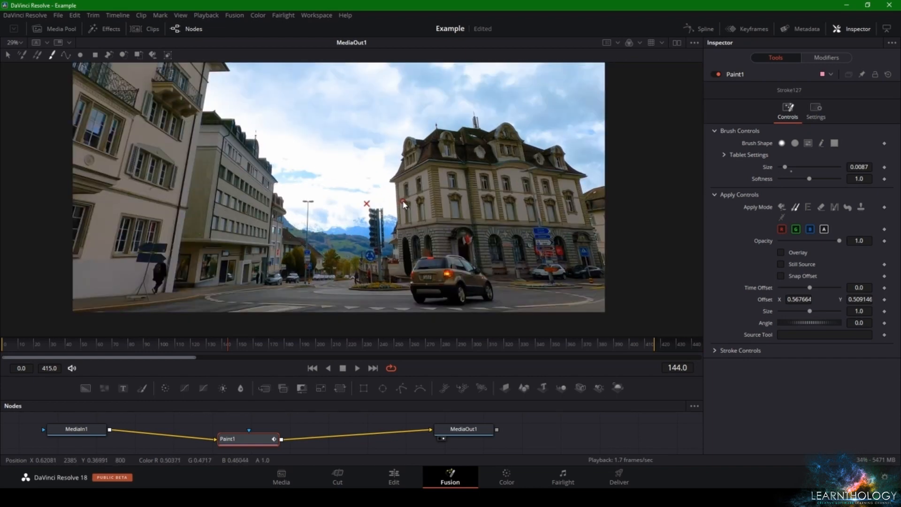
scroll(473, 166, down, 1)
scroll(474, 169, up, 3)
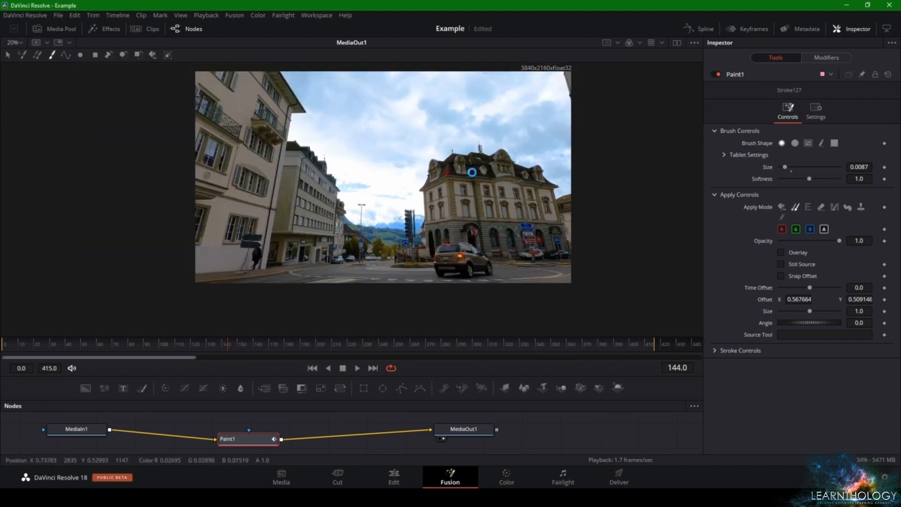
scroll(417, 211, up, 1)
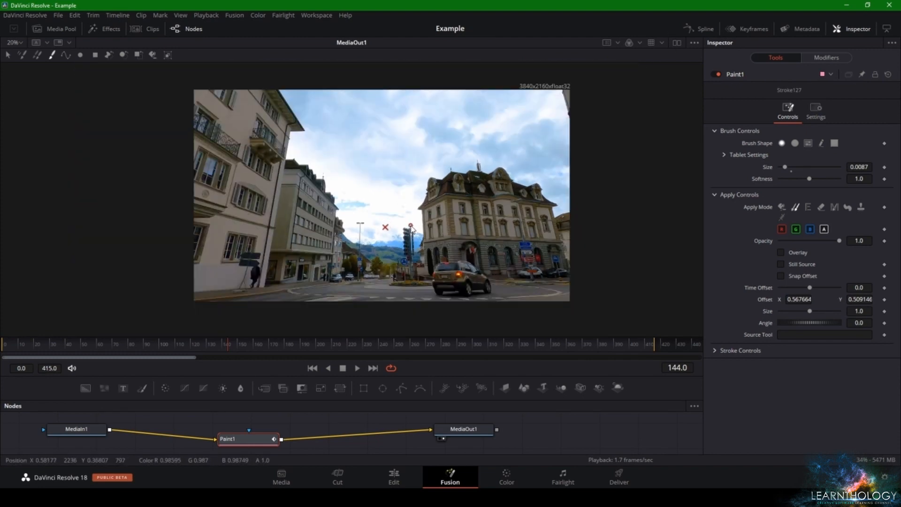
scroll(413, 226, up, 8)
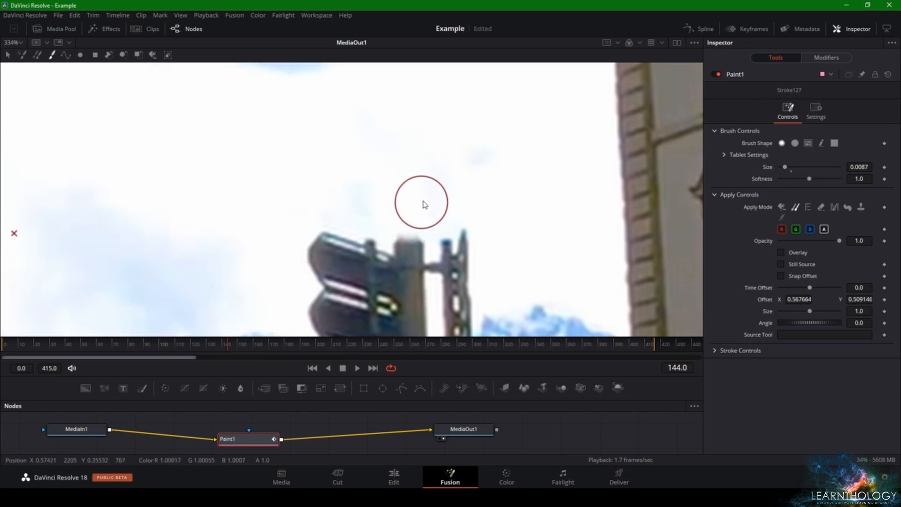
key(ctrl+z)
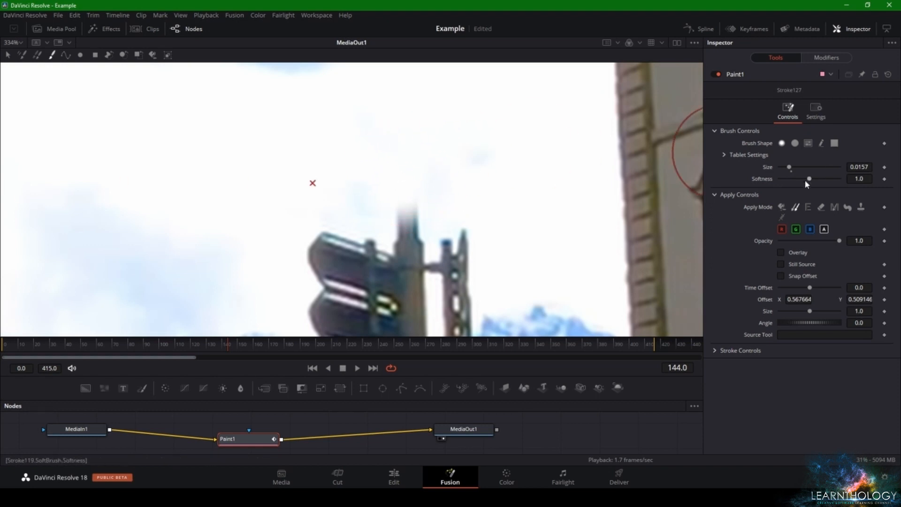
With brush softness 0.111 and size 0.0087, clone clear sky over the pole end above the traffic light
drag(783, 180, 782, 180)
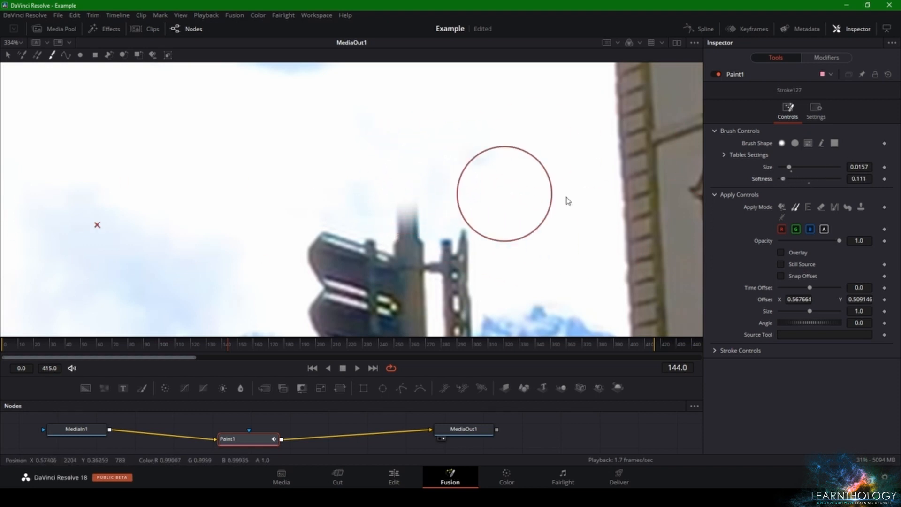
click(408, 188)
click(418, 191)
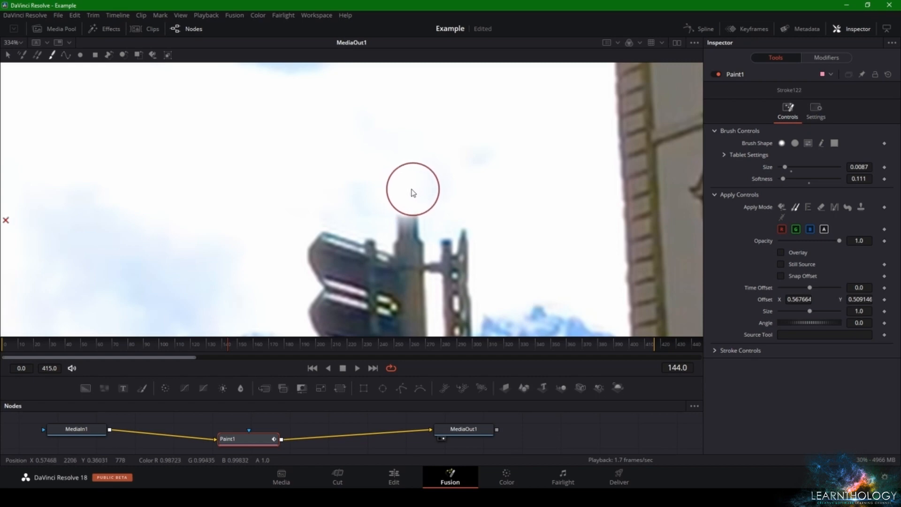
click(396, 193)
click(428, 194)
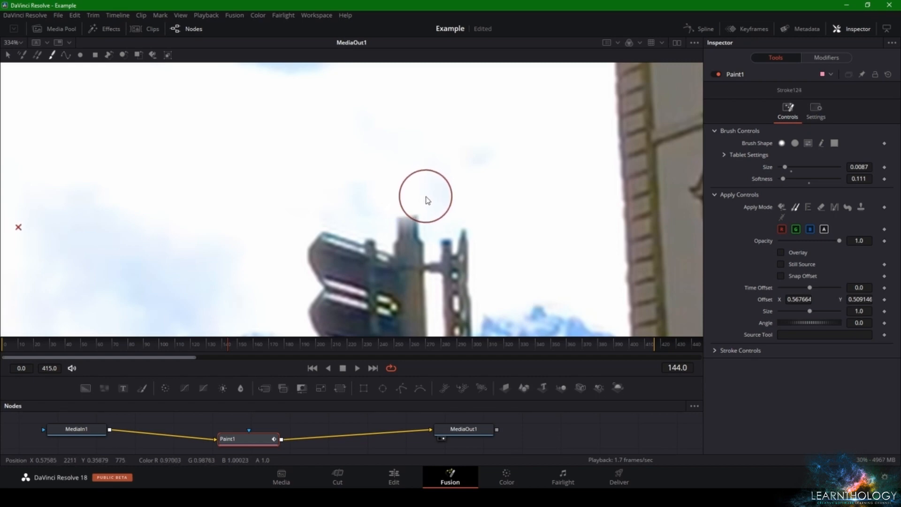
click(427, 196)
Clone white sky over the small isolated blue patches between the cloud streak and the building's roof
scroll(451, 177, down, 5)
scroll(451, 177, down, 4)
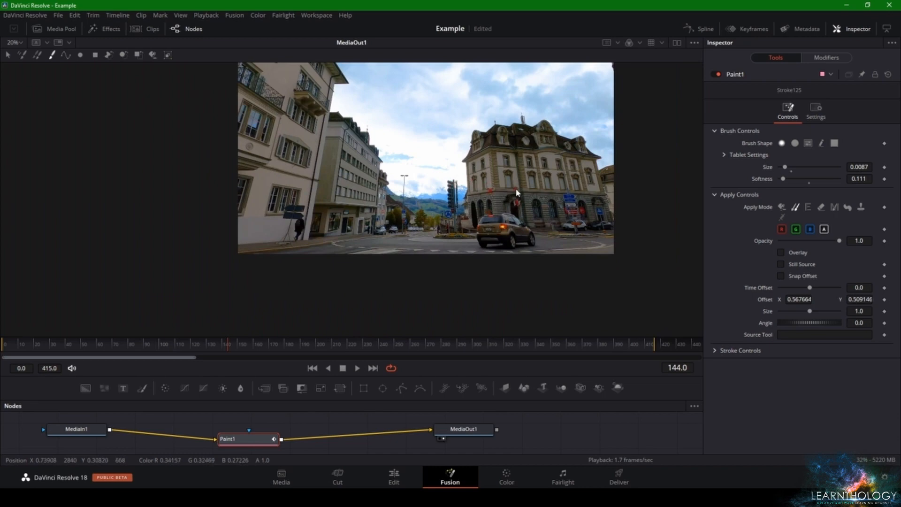
drag(516, 189, 502, 216)
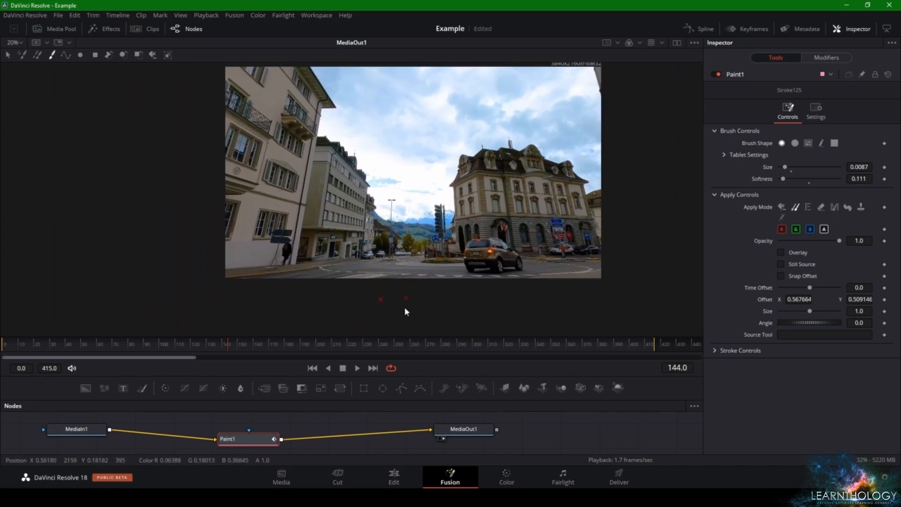
scroll(405, 246, up, 6)
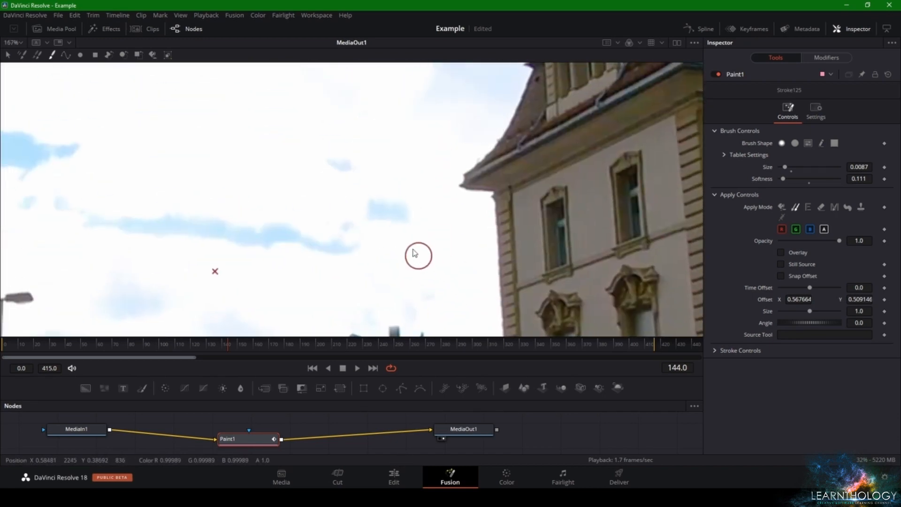
alt+click(269, 173)
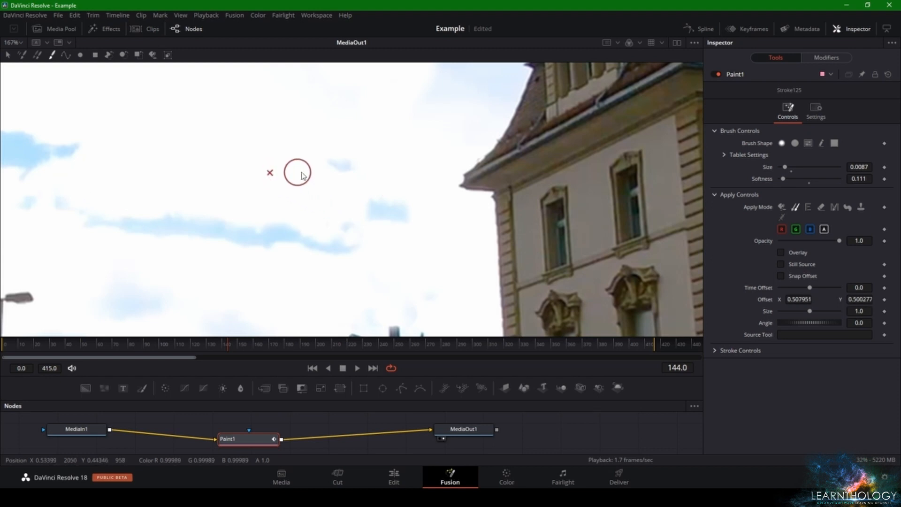
drag(327, 160, 344, 169)
drag(378, 199, 374, 201)
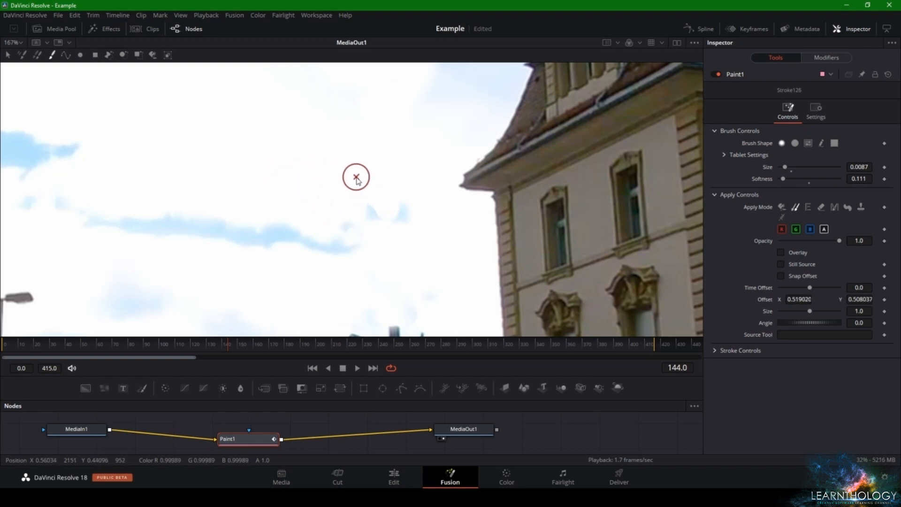
Try to clone white sky over the leftover blue patches and the end of the cloud streak, and undo these strokes
alt+click(394, 263)
mouse_move(388, 241)
mouse_down()
mouse_move(378, 209)
mouse_move(400, 208)
mouse_move(382, 195)
mouse_move(394, 197)
mouse_move(391, 256)
mouse_move(414, 229)
mouse_move(403, 188)
mouse_move(373, 195)
mouse_move(414, 226)
mouse_move(373, 200)
mouse_move(350, 253)
mouse_up()
alt+click(409, 239)
alt+click(413, 225)
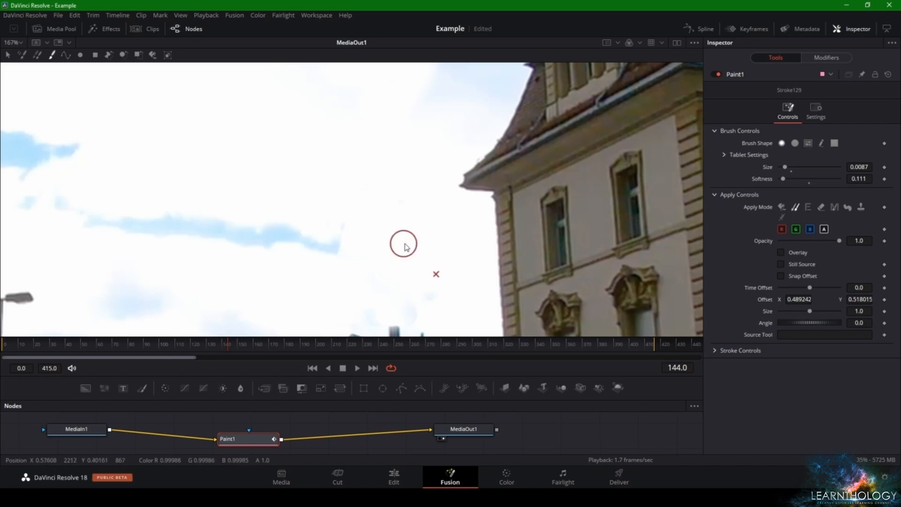
scroll(405, 245, down, 5)
scroll(385, 250, up, 6)
drag(328, 213, 317, 256)
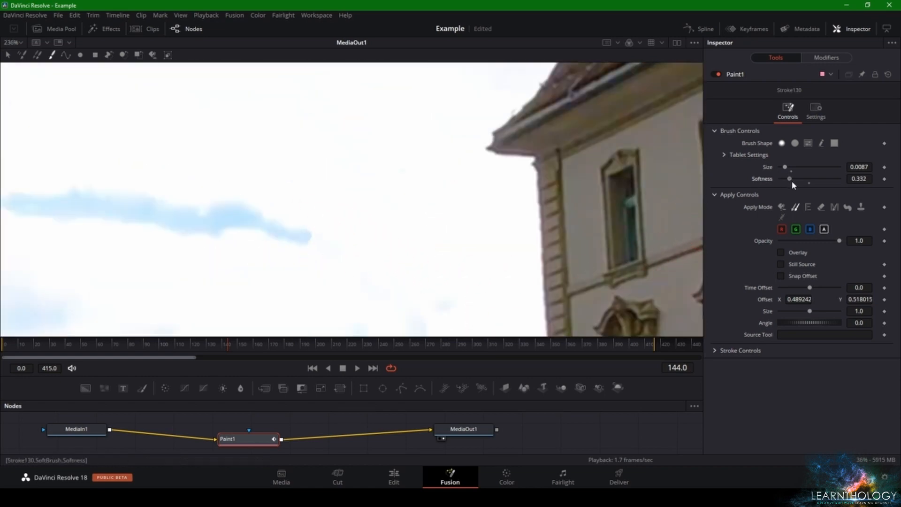
key(ctrl+z)
key(ctrl+z)
key(ctrl+z)
key(ctrl+z)
key(ctrl+z)
key(ctrl+z)
key(ctrl+z)
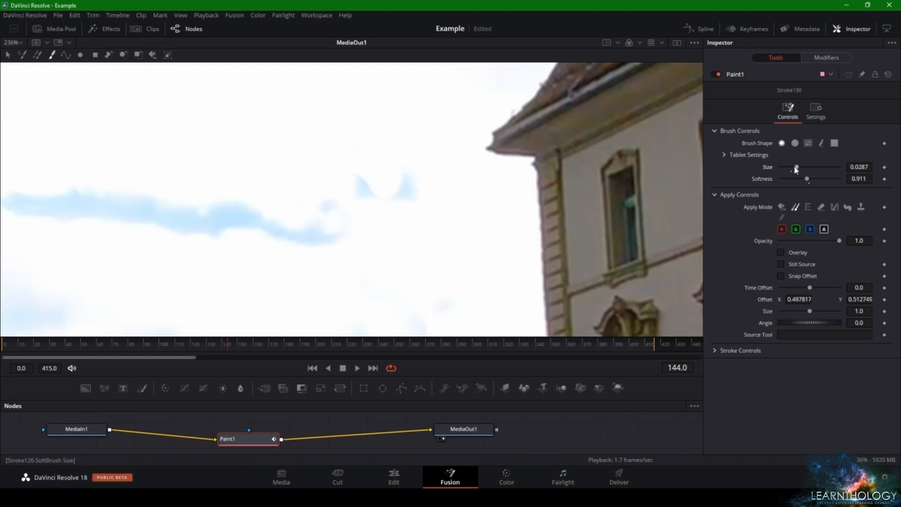
With brush size 0.02 and softness 0.911, clone white sky over the leftover blue patches and the cloud streak's end
drag(797, 167, 792, 167)
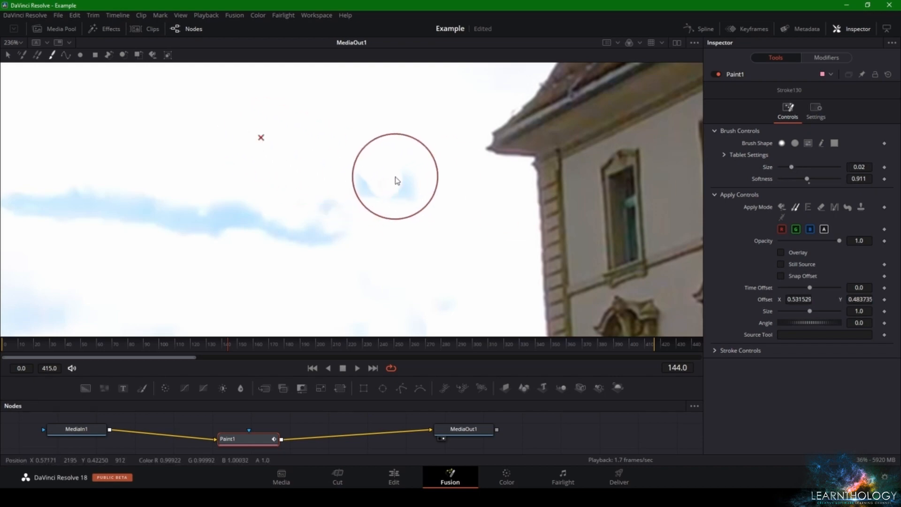
mouse_move(395, 176)
mouse_down()
mouse_move(385, 197)
mouse_move(353, 171)
mouse_move(342, 210)
mouse_move(305, 235)
mouse_up()
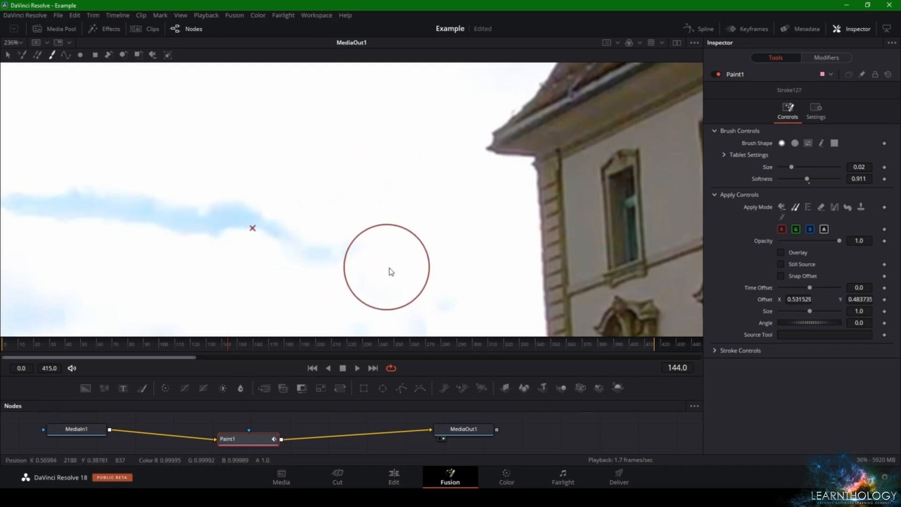
scroll(442, 230, down, 10)
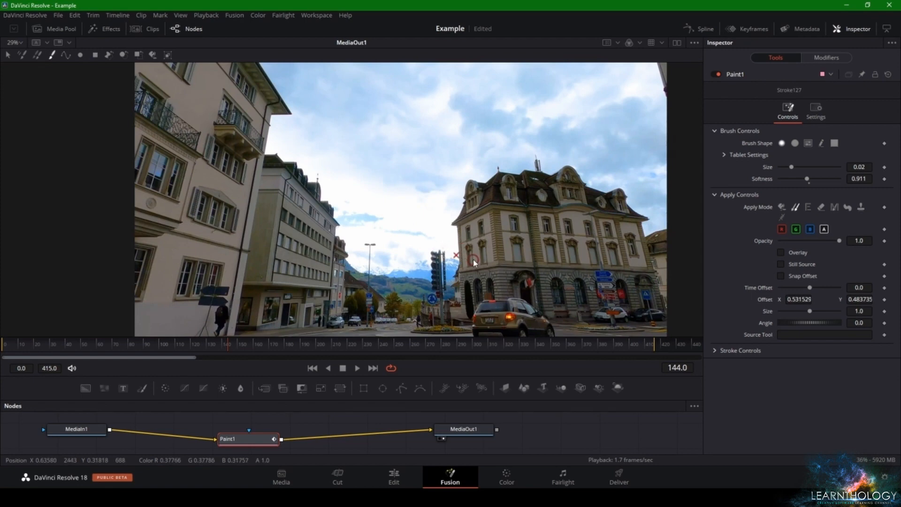
Play the clip on the Edit page and examine the retouched sky where the street lamp stood
click(393, 478)
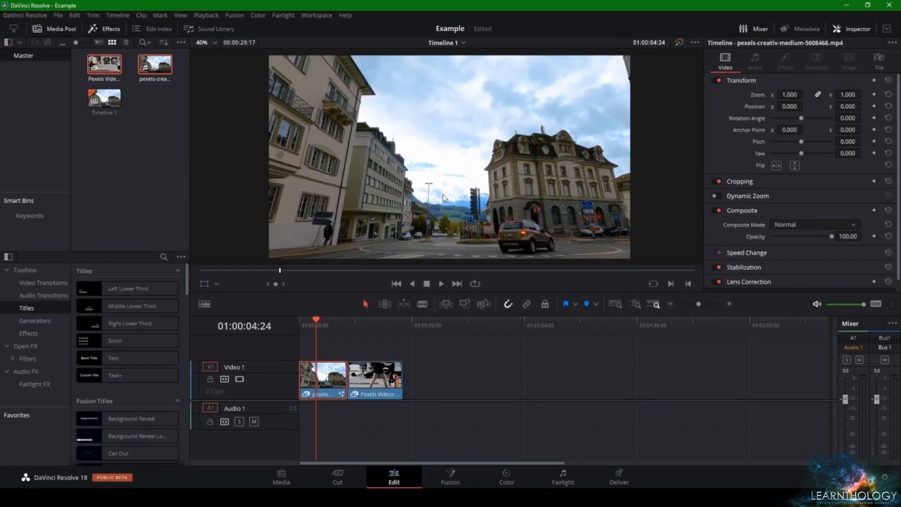
scroll(474, 184, up, 1)
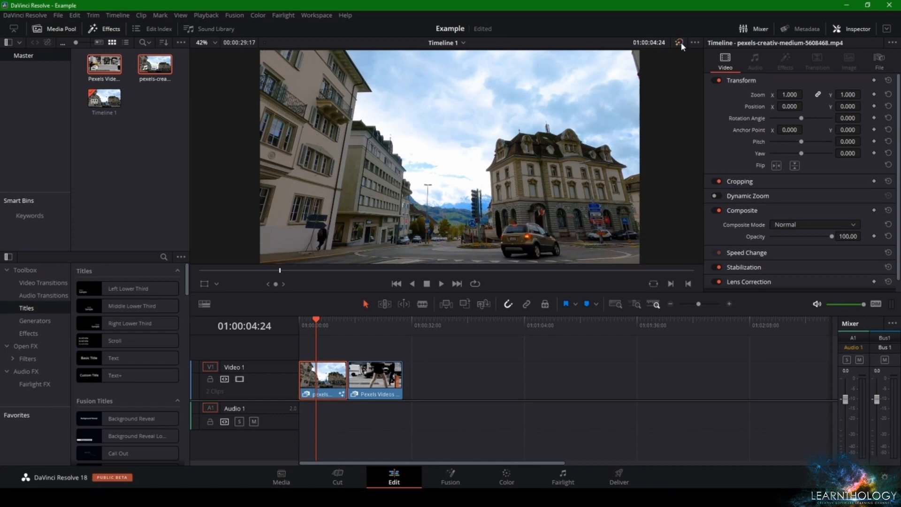
click(439, 284)
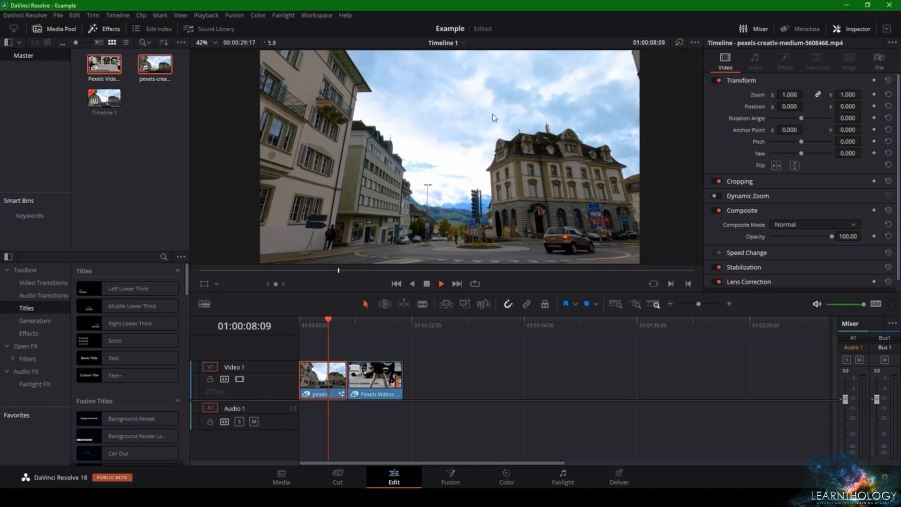
scroll(493, 118, up, 3)
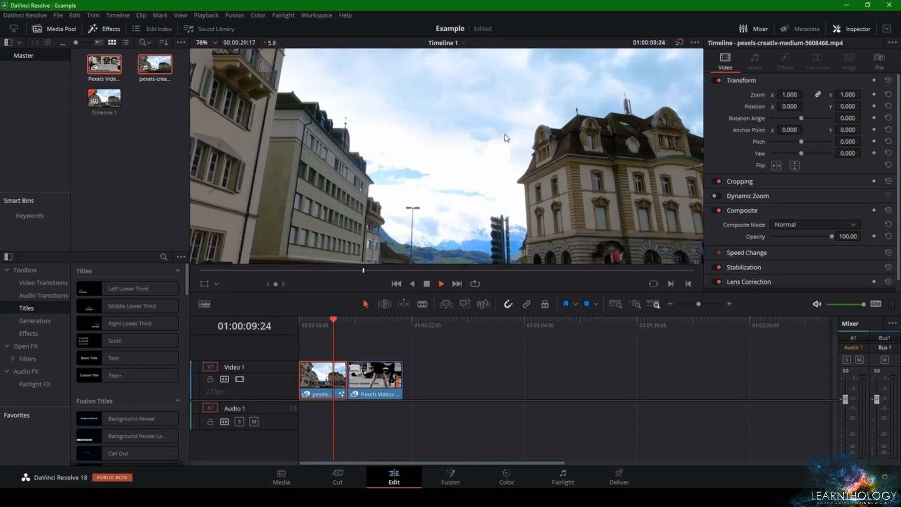
scroll(506, 137, up, 2)
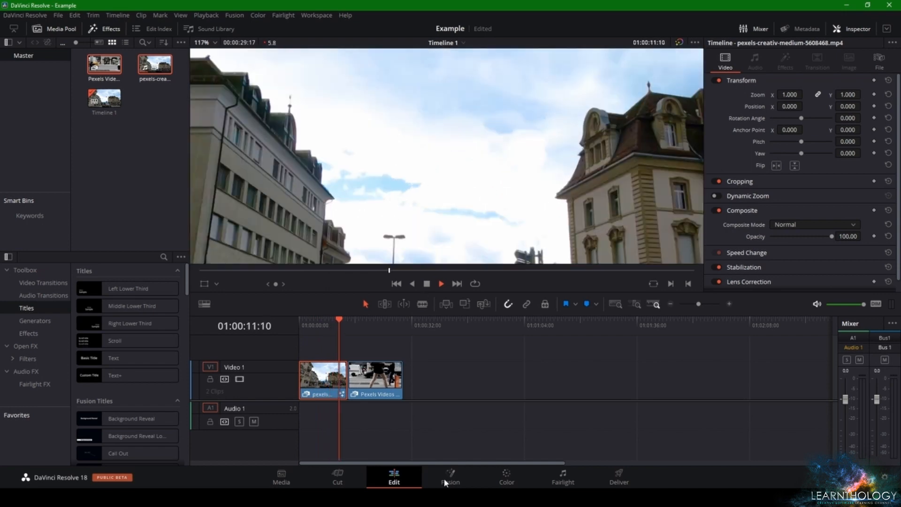
On the Fusion page at frame 222, clone sky over the hard-edged blue patch between the buildings and save the project
click(323, 325)
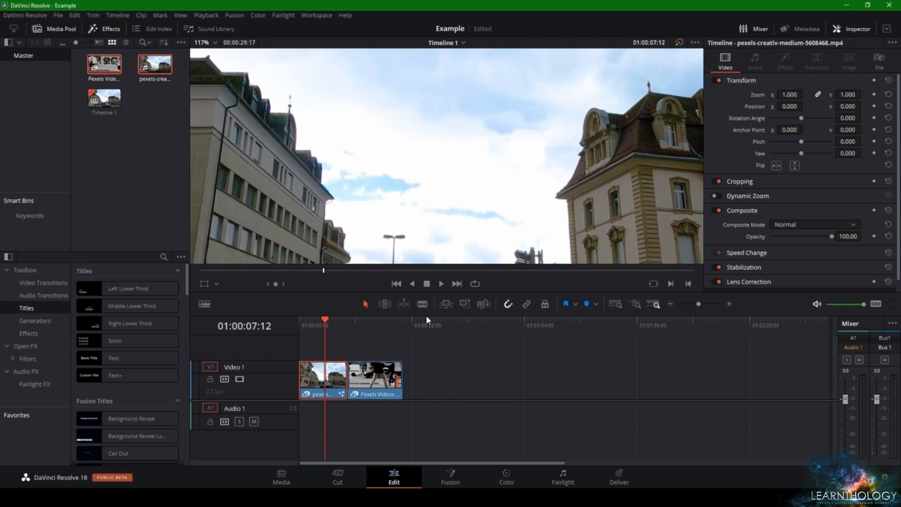
click(450, 479)
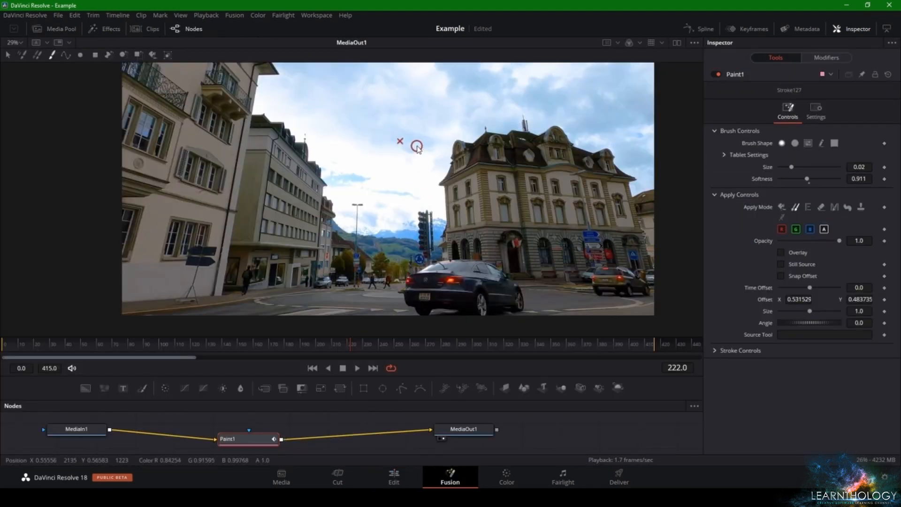
scroll(414, 147, up, 5)
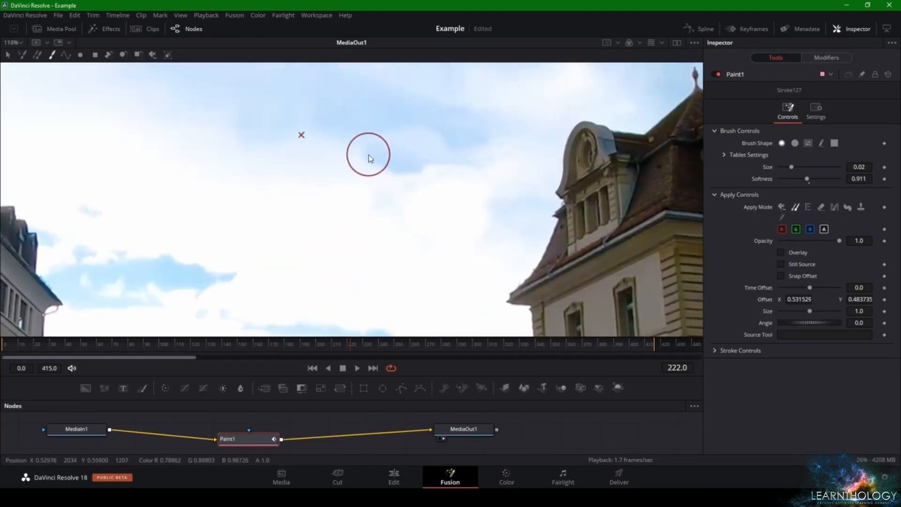
click(408, 168)
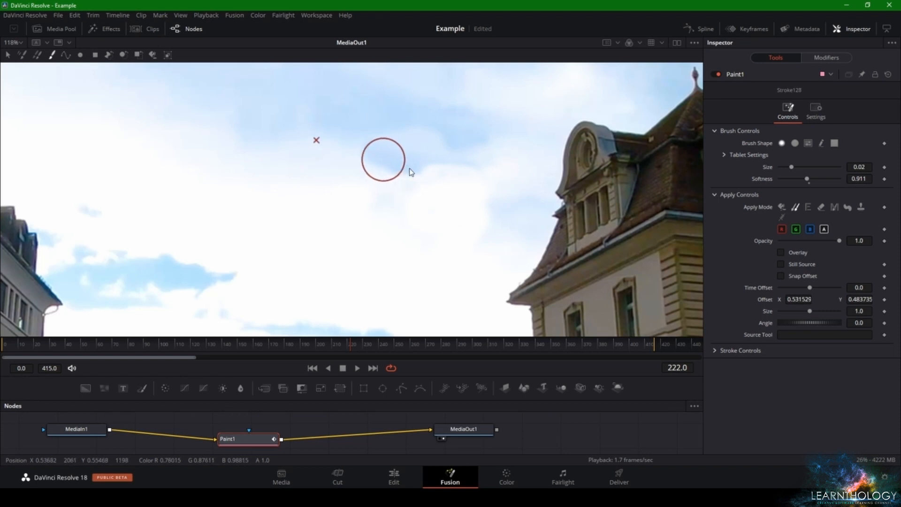
mouse_move(413, 175)
mouse_down()
mouse_move(414, 226)
mouse_move(412, 218)
mouse_up()
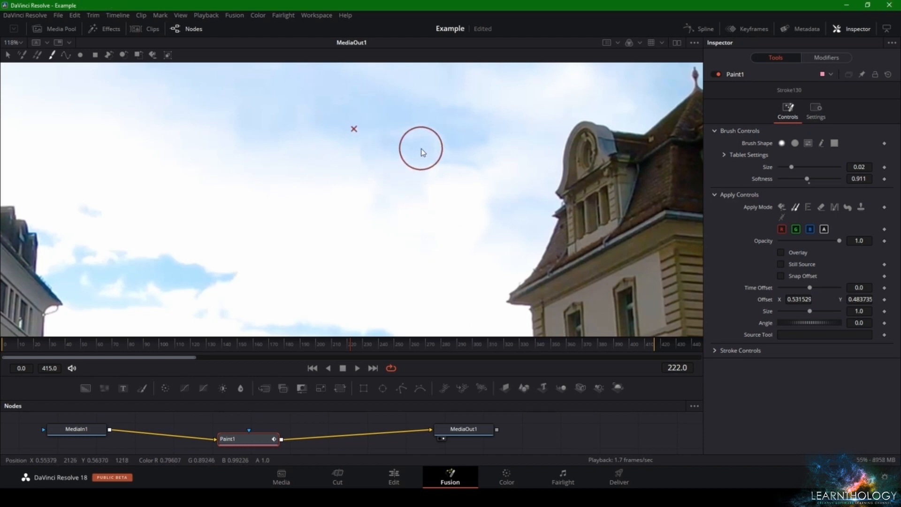
mouse_move(333, 148)
mouse_down()
mouse_move(360, 155)
mouse_move(408, 137)
mouse_move(440, 141)
mouse_move(424, 164)
mouse_move(505, 147)
mouse_up()
scroll(497, 155, down, 3)
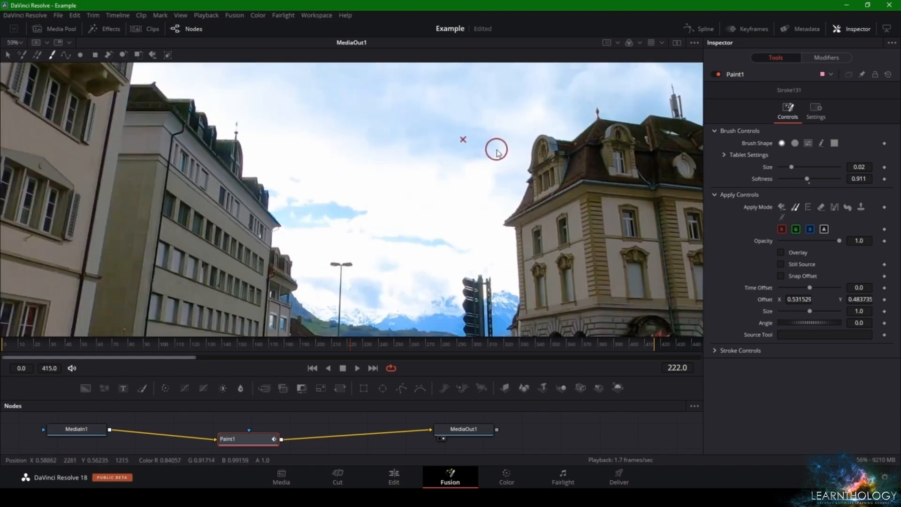
scroll(492, 191, down, 4)
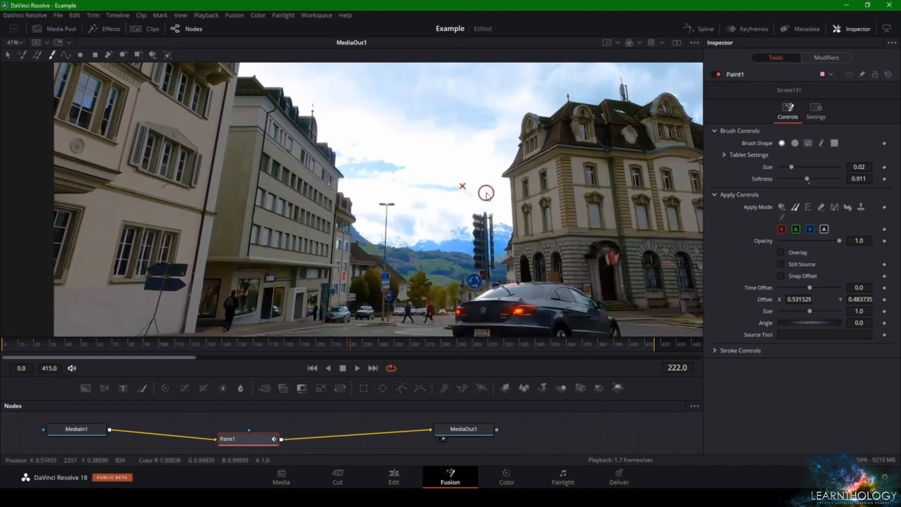
scroll(483, 194, up, 2)
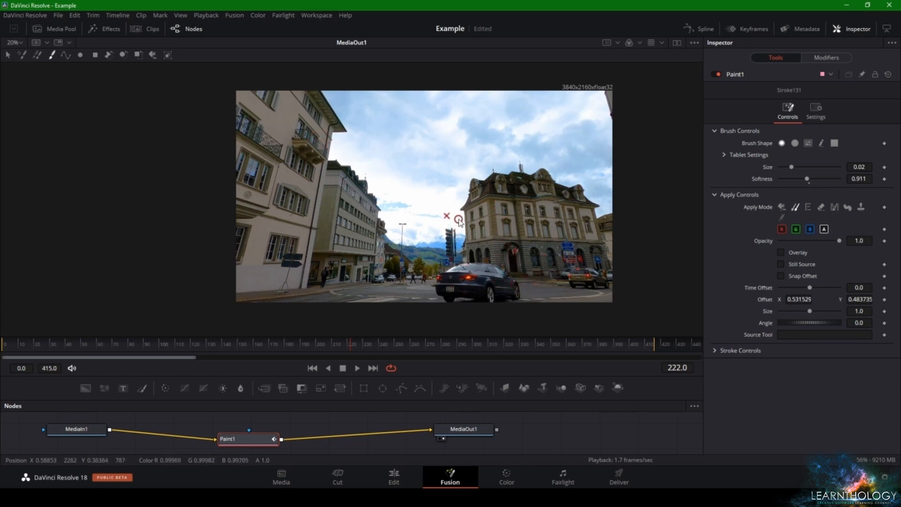
key(ctrl+s)
On the Edit page, play the second clip around 01:00:18:24 at full-frame view and examine the people passing close to the camera
click(395, 474)
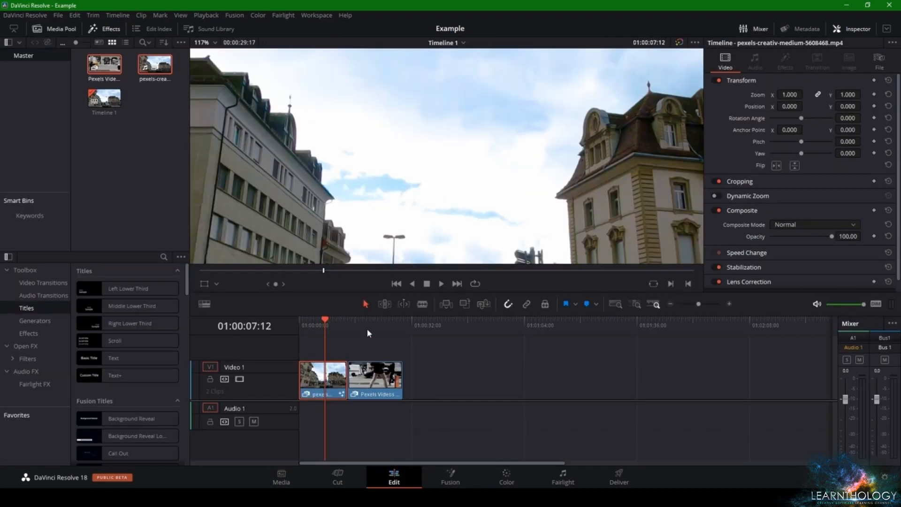
scroll(471, 139, down, 10)
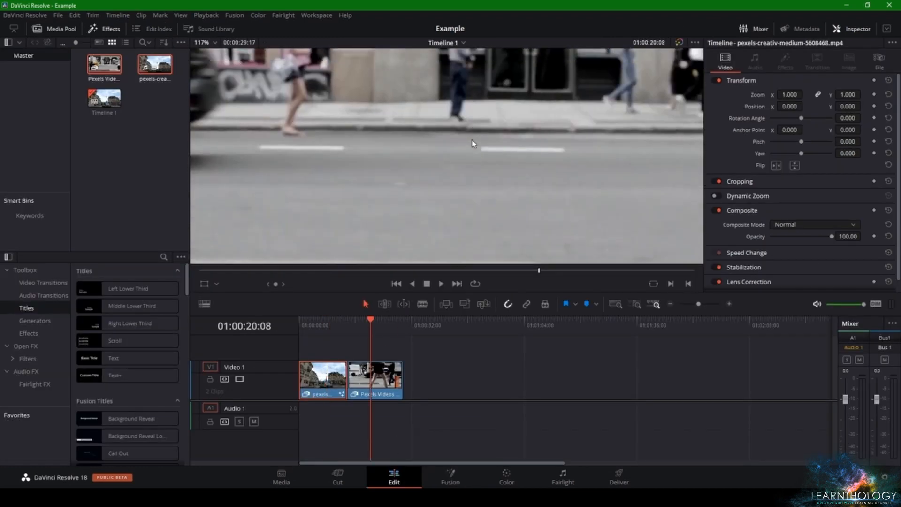
scroll(476, 137, down, 2)
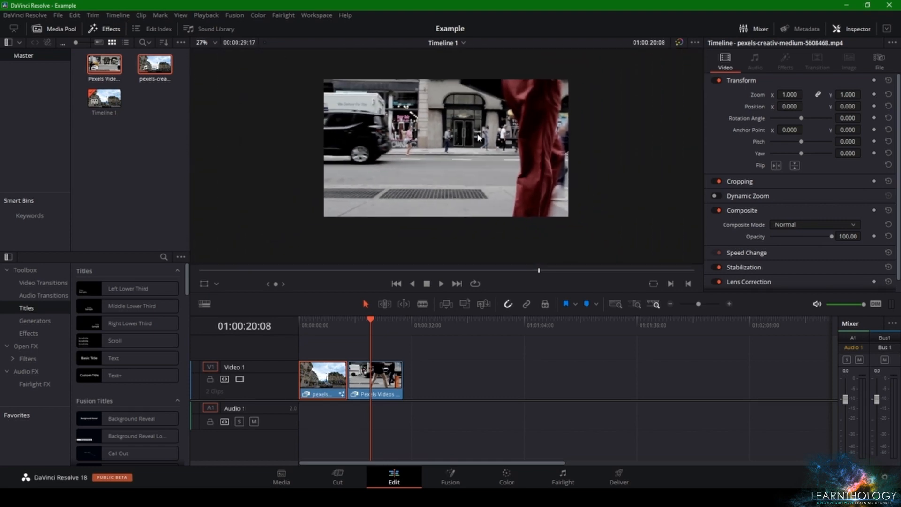
scroll(473, 143, up, 2)
drag(473, 146, 470, 160)
scroll(472, 159, down, 1)
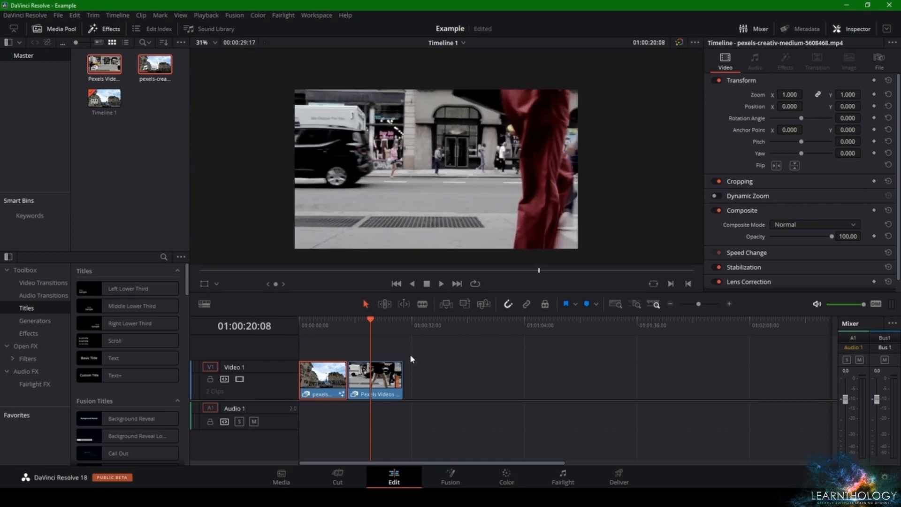
drag(372, 340, 365, 328)
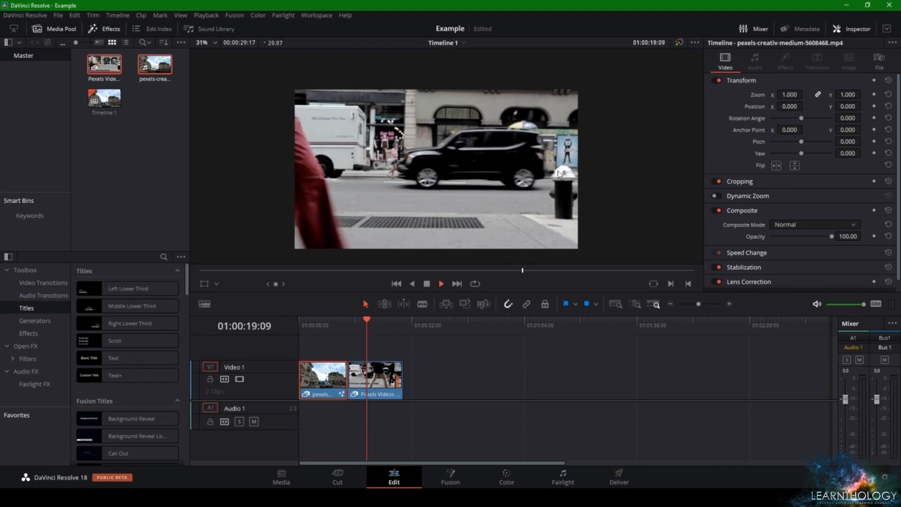
key(space)
click(365, 329)
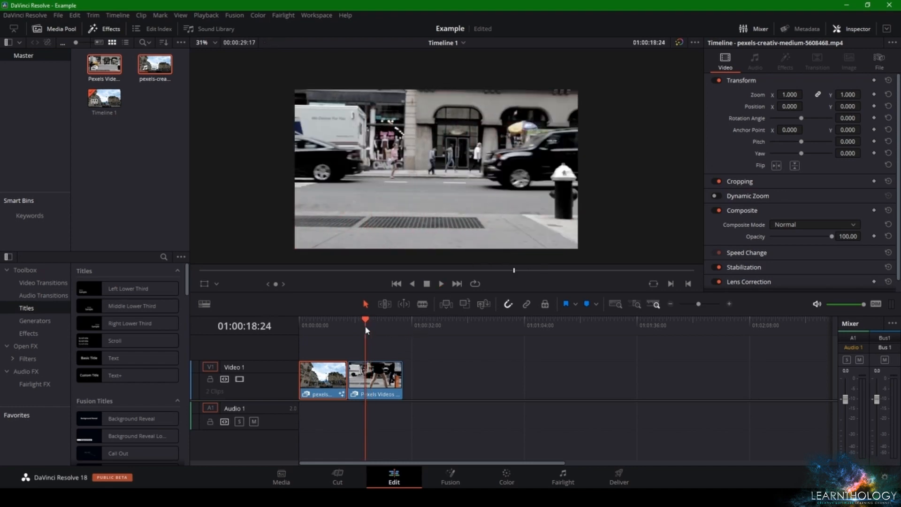
key(space)
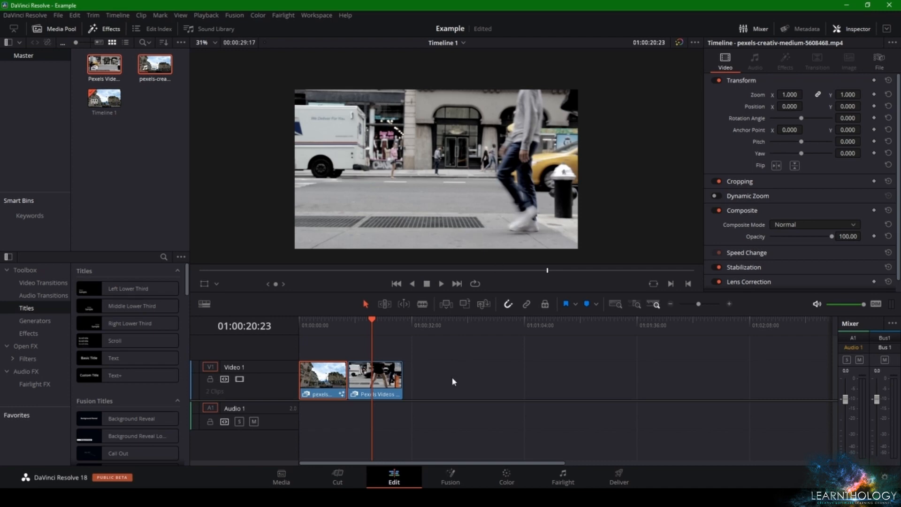
Open the second clip on the Fusion page and enlarge the node area so both media nodes are in view
click(460, 480)
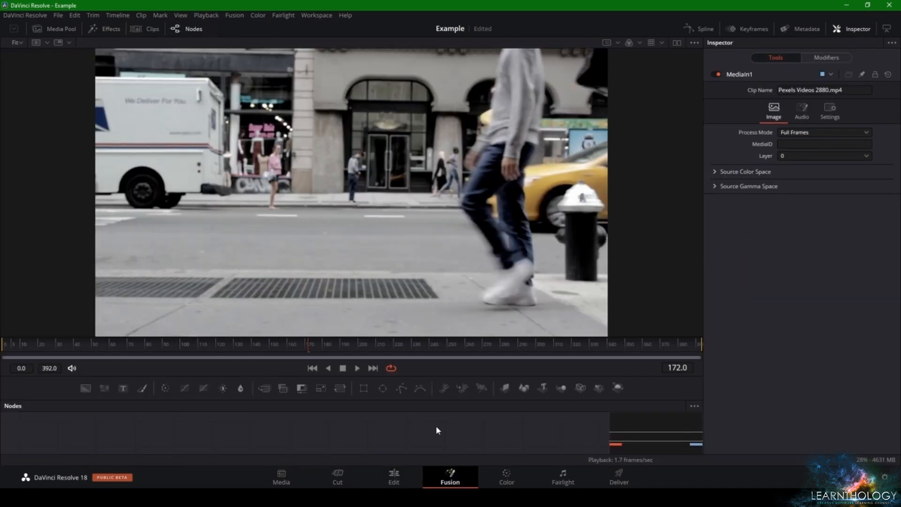
drag(435, 376, 435, 280)
scroll(417, 159, down, 1)
drag(411, 328, 460, 457)
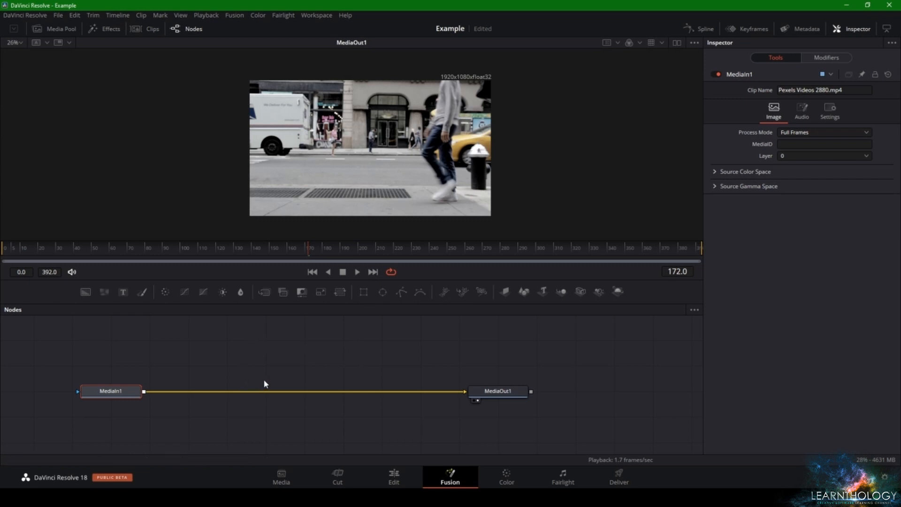
key(shift+space)
key(Escape)
Add a Polygon mask node above the media nodes and a Text node that receives the polygon as its mask
drag(402, 295, 327, 347)
drag(273, 354, 228, 345)
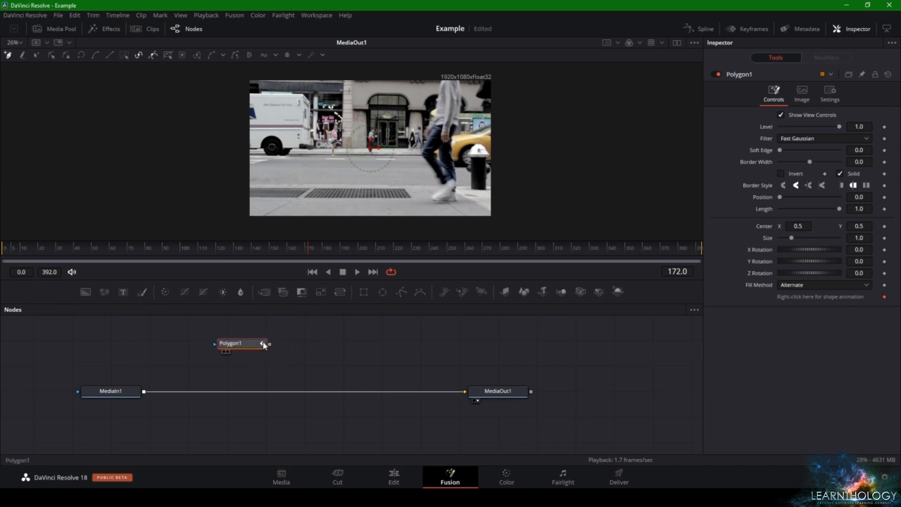
drag(123, 292, 334, 350)
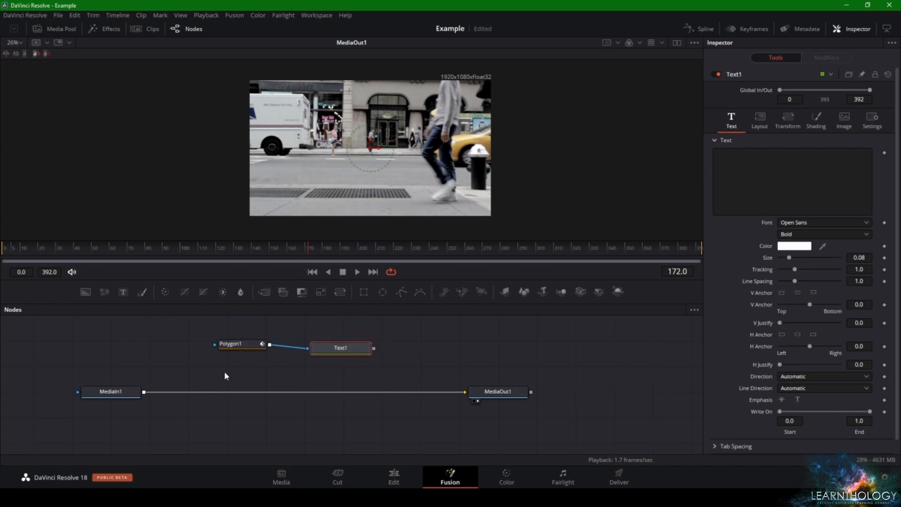
Insert a Merge node between MediaIn1 and MediaOut1 and connect Text1 to its foreground, with Text1 placed above it
drag(264, 291, 315, 393)
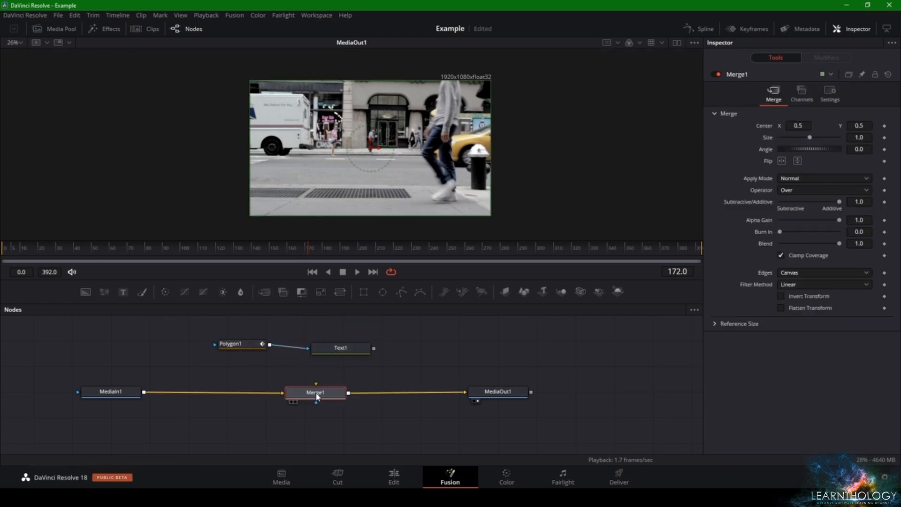
drag(374, 348, 316, 384)
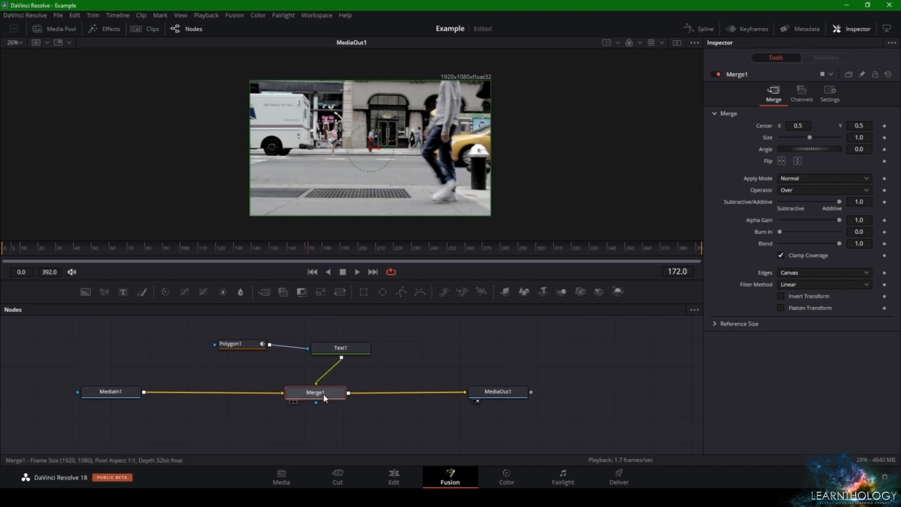
drag(345, 350, 327, 357)
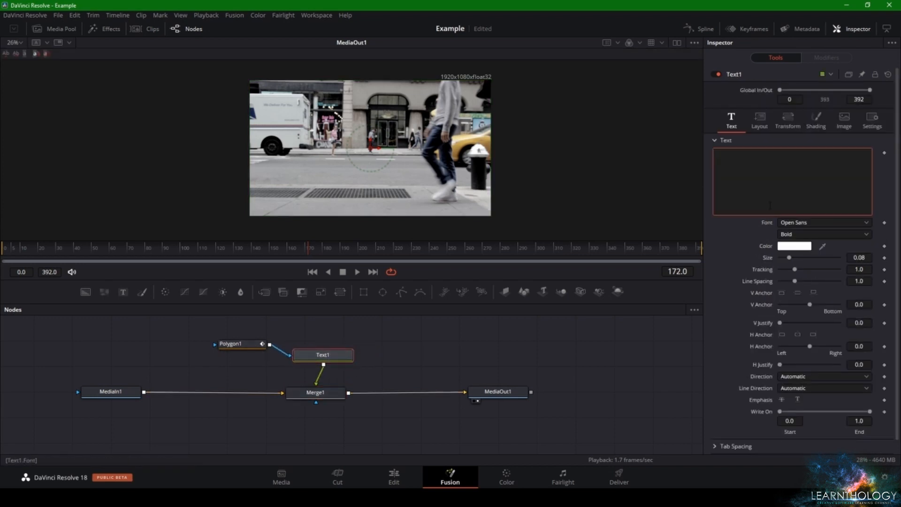
Enter "Course" as the text of Text1
text(rius)
key(BackSpace)
key(BackSpace)
key(BackSpace)
key(BackSpace)
key(BackSpace)
text(C)
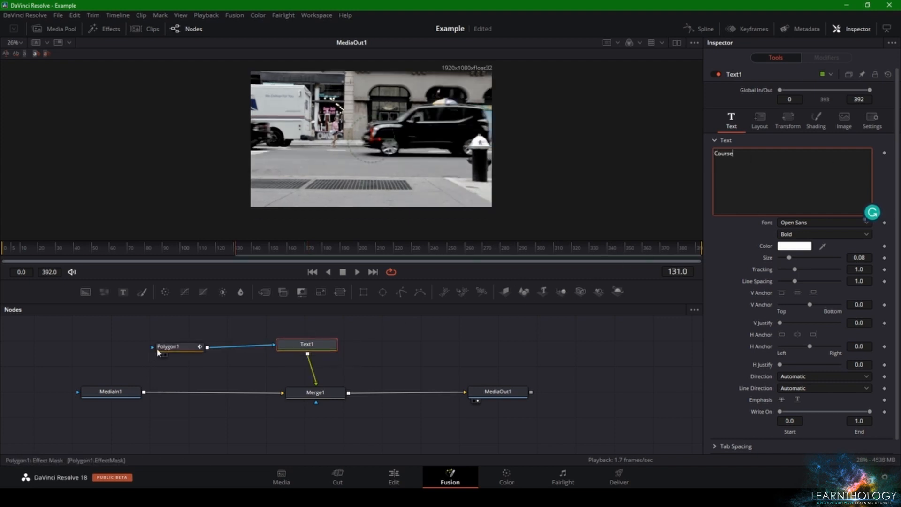
Turn off inversion of the polygon mask and move its lower-left corner slightly outward at frame 131
click(169, 346)
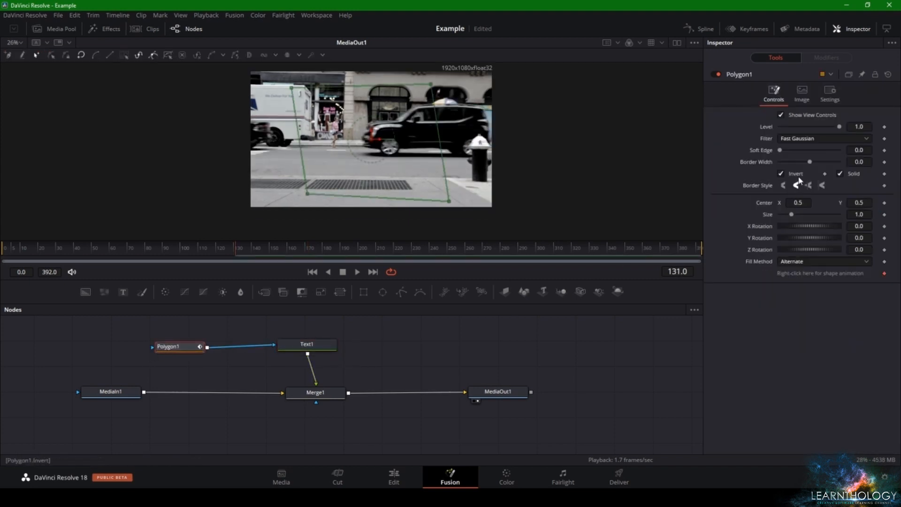
click(781, 174)
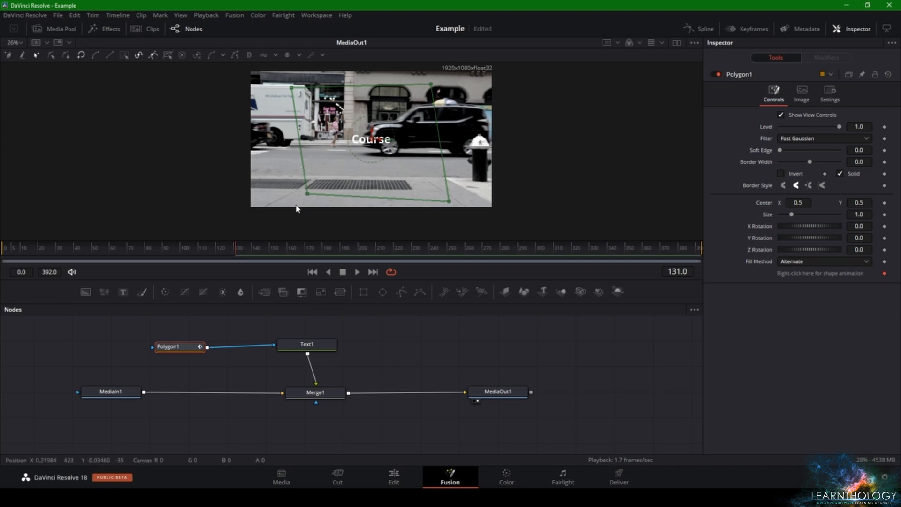
drag(309, 193, 294, 197)
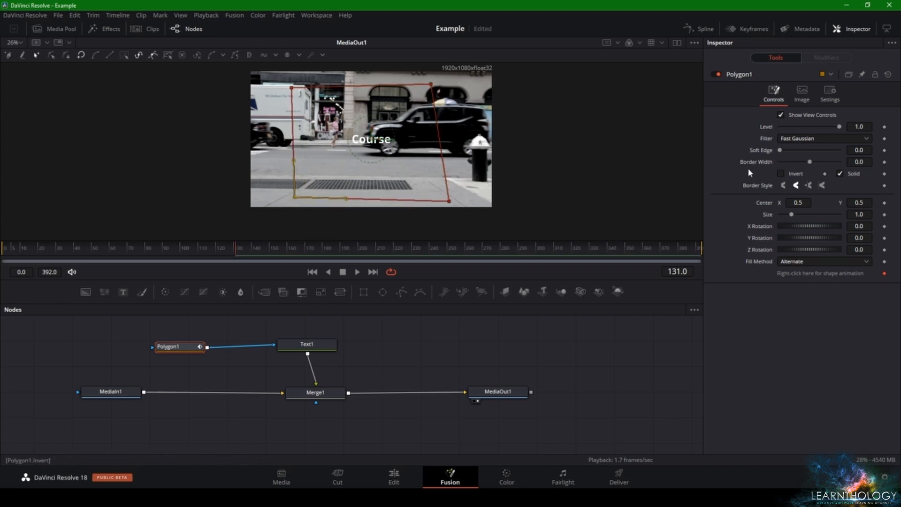
Set the "Course" text to size 0.2615 and colour it yellow, #f2ff00
click(318, 346)
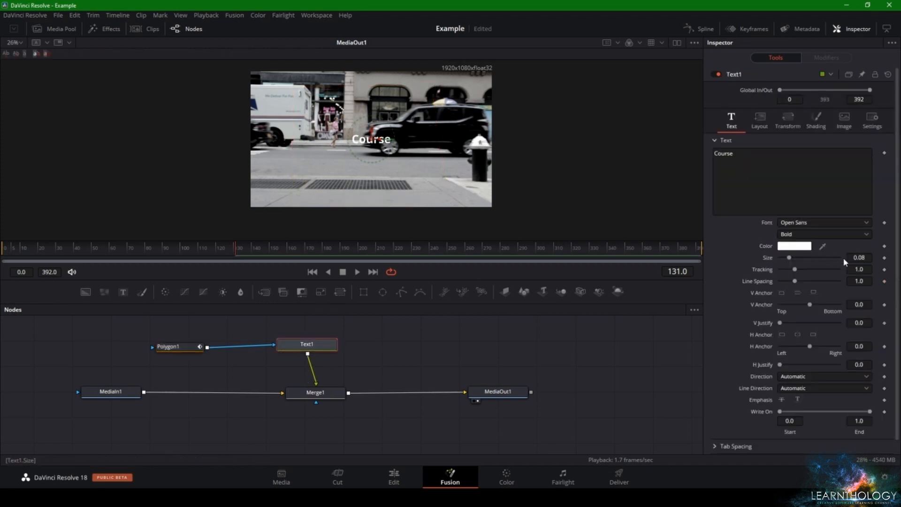
drag(854, 258, 894, 258)
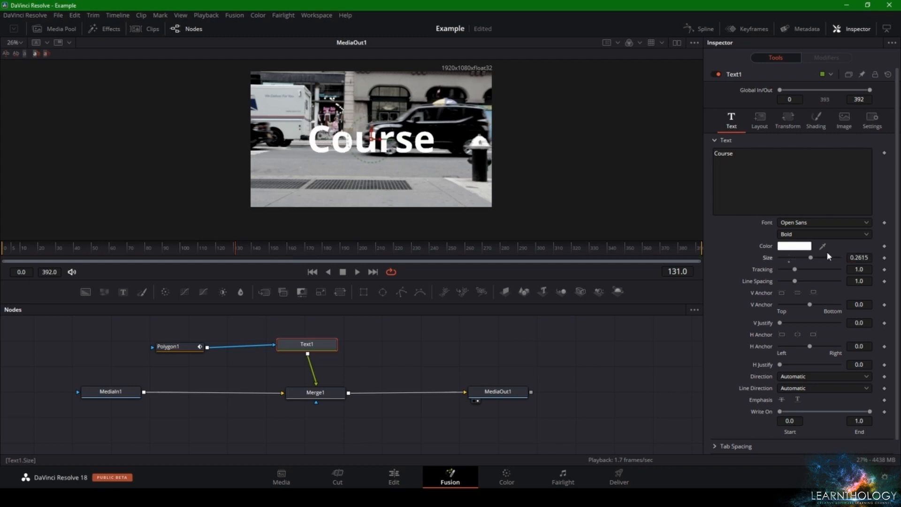
click(789, 249)
click(526, 167)
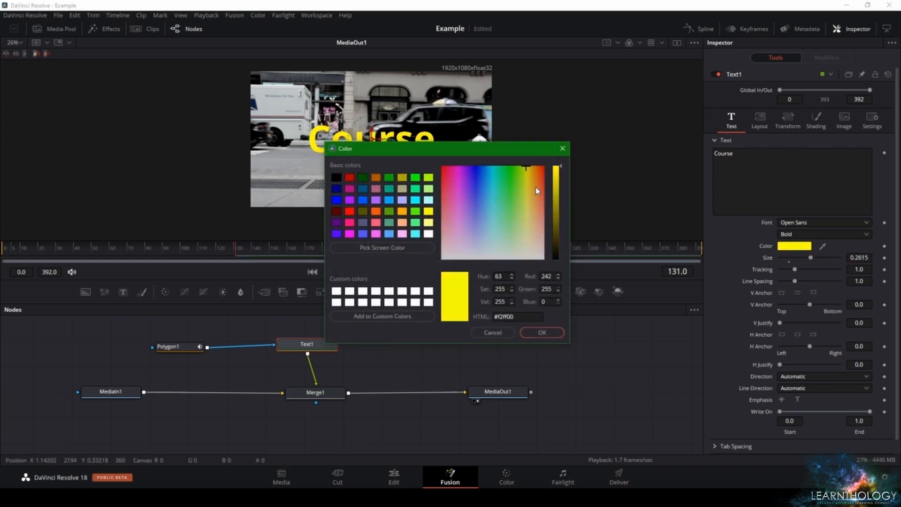
click(544, 334)
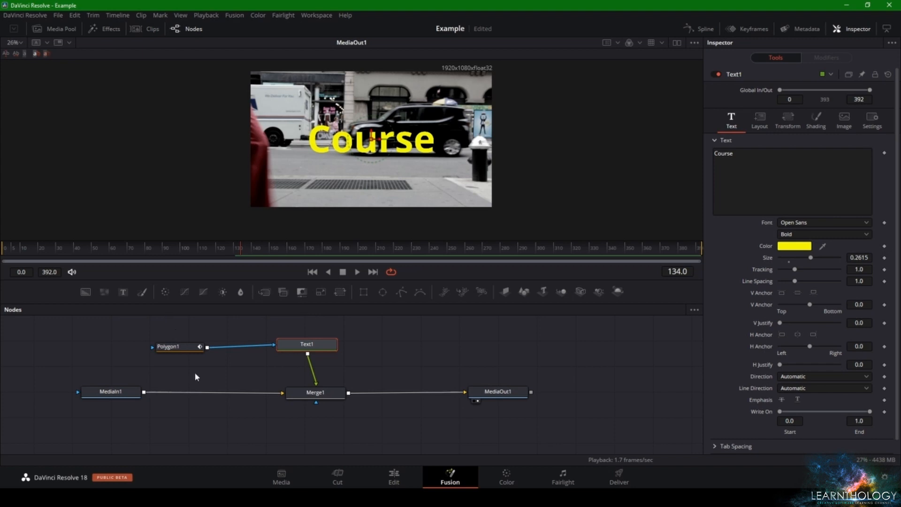
Turn on inversion of the polygon mask and move its upper-right corner outward at frame 134
click(174, 346)
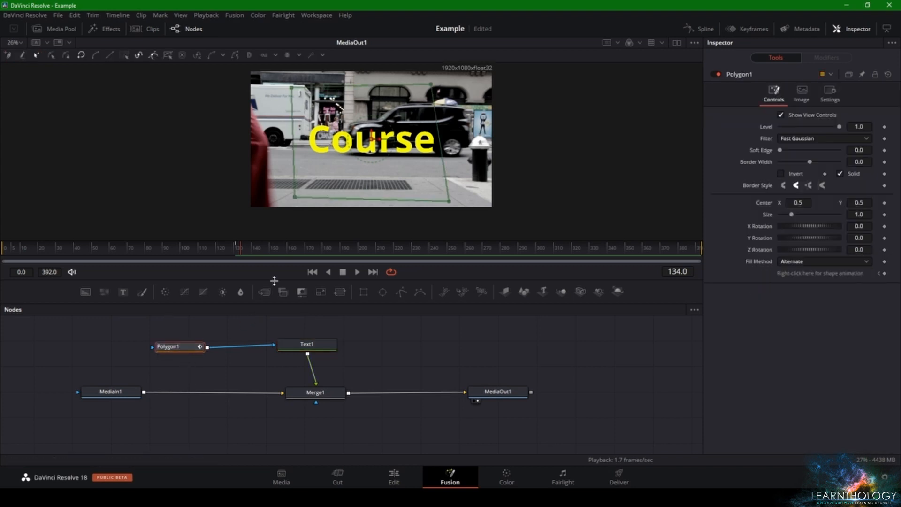
click(782, 174)
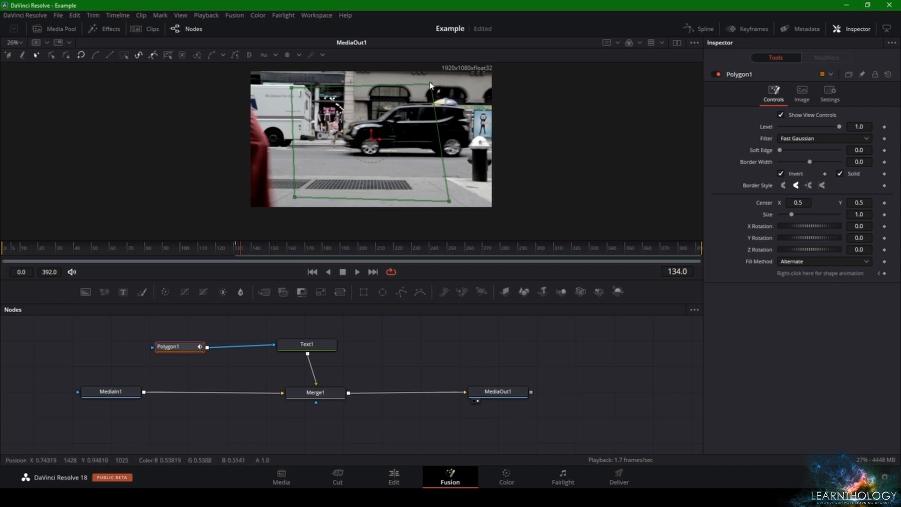
drag(432, 84, 444, 84)
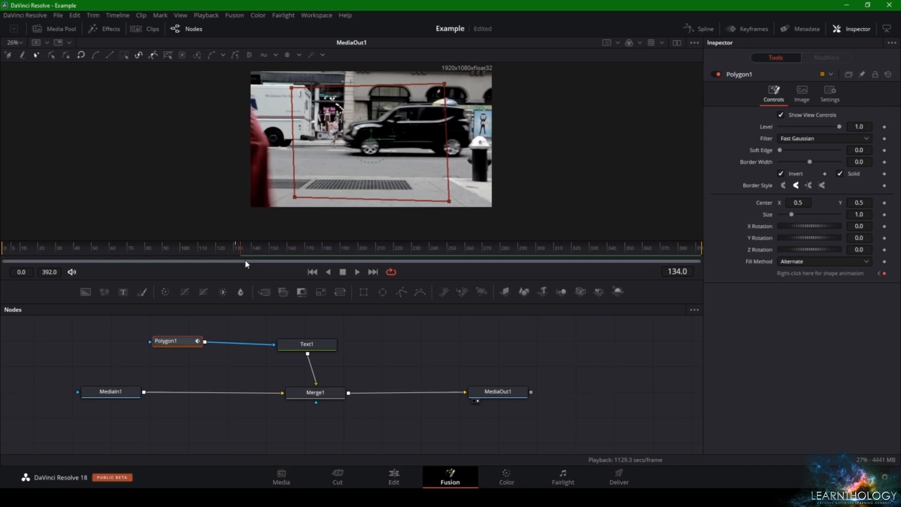
Step frame by frame from 134 to 141 and examine how the red trousers pass through the polygon mask
key(Right)
key(Right)
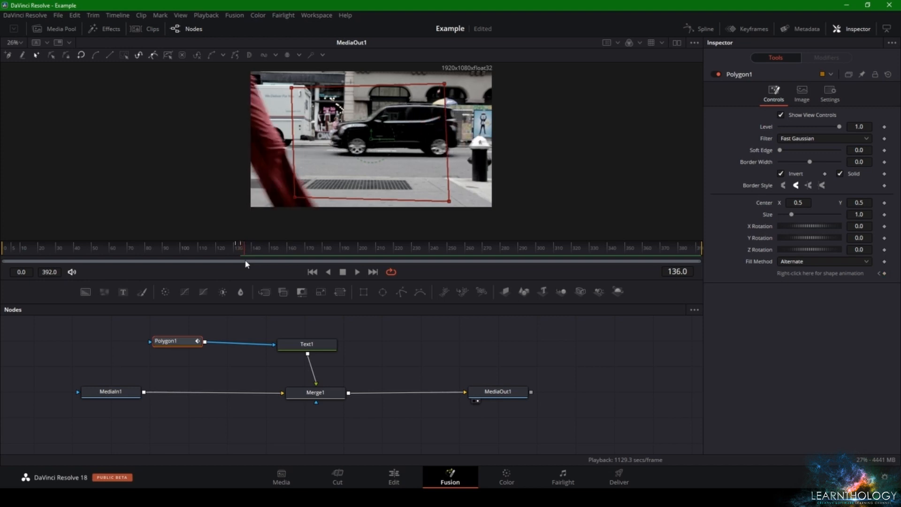
key(Left)
key(Left)
key(Right)
key(Right)
key(Right)
key(Right)
key(Right)
key(Right)
key(Right)
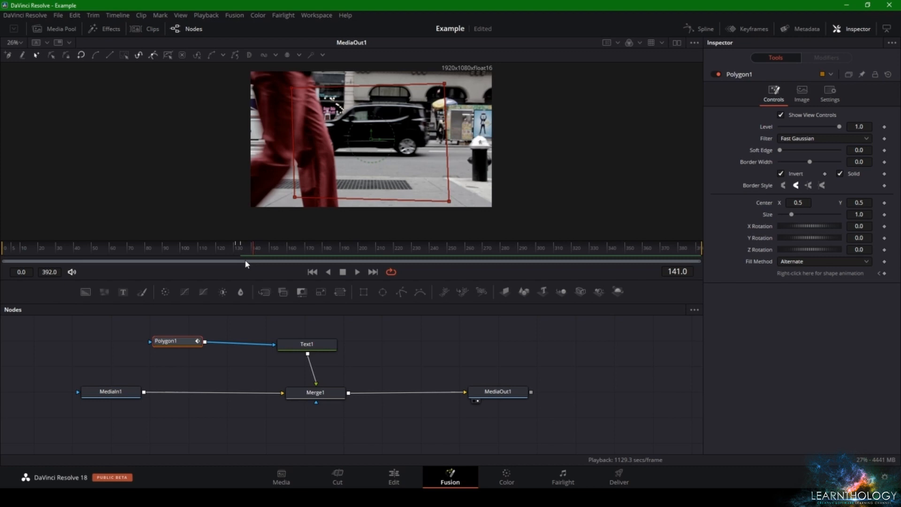
Move the polygon mask's lower-left corner outward over the trailing leg of the red trousers at frame 141
drag(295, 197, 264, 194)
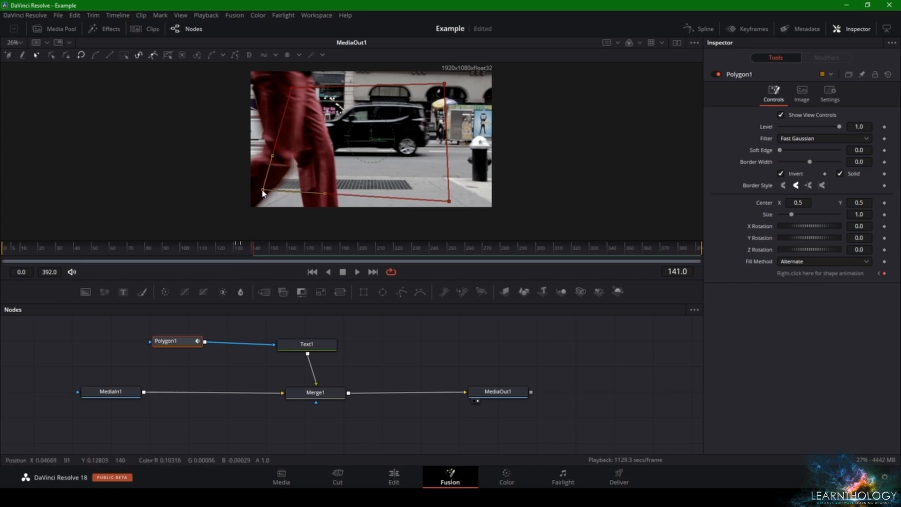
click(260, 230)
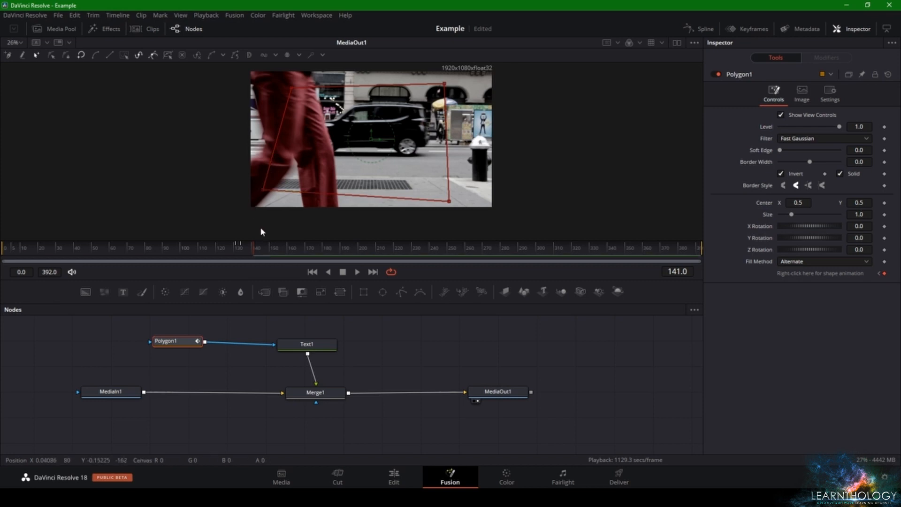
click(256, 254)
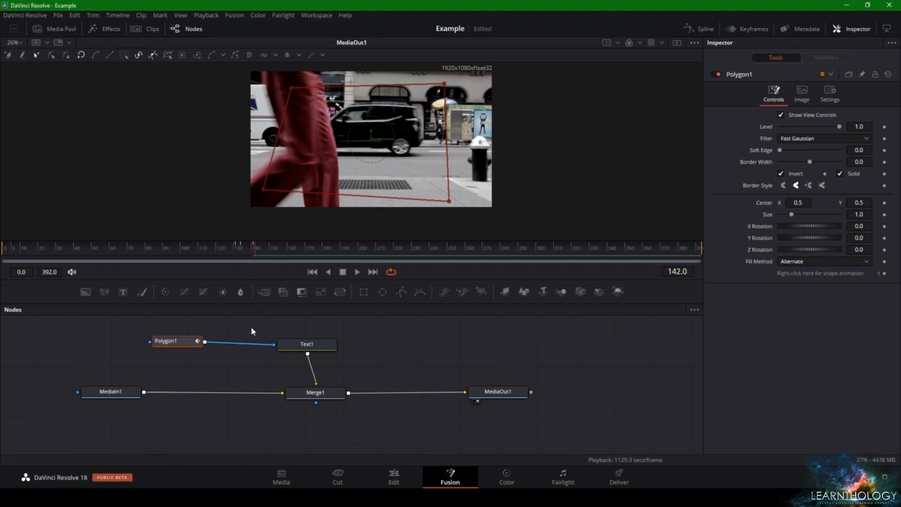
Step back and forth between frames 133 and 141 and examine how the animated mask moves with the red trousers
key(Left)
key(Left)
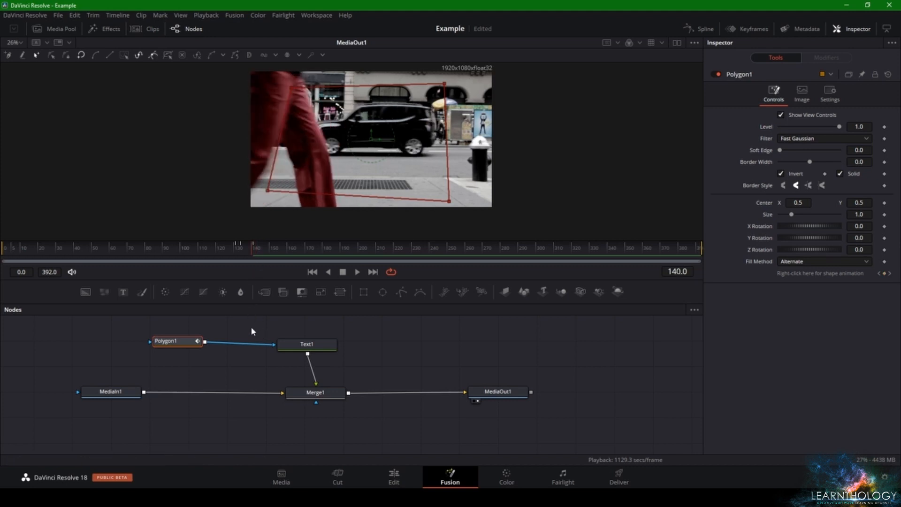
key(Left)
key(Left)
key(Left)
key(Right)
key(Right)
key(Right)
key(Left)
key(Left)
key(Left)
key(Left)
key(Left)
key(Left)
key(Left)
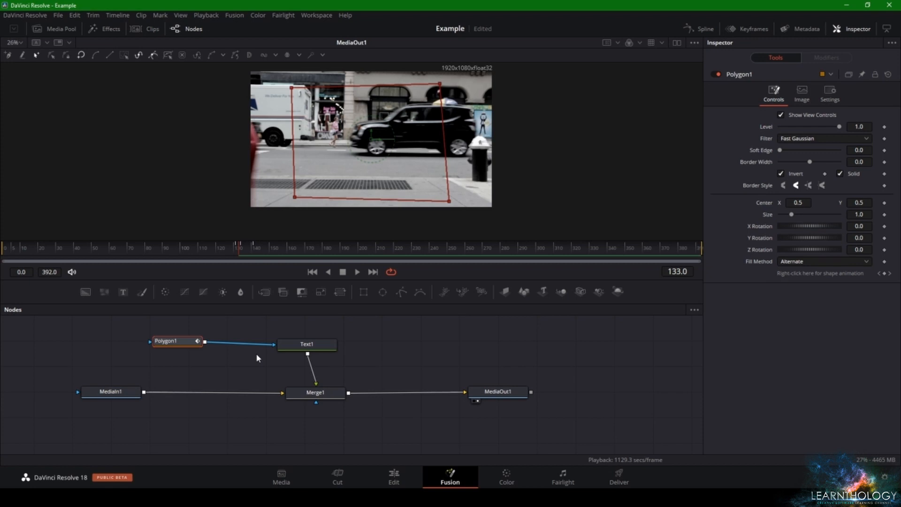
key(Right)
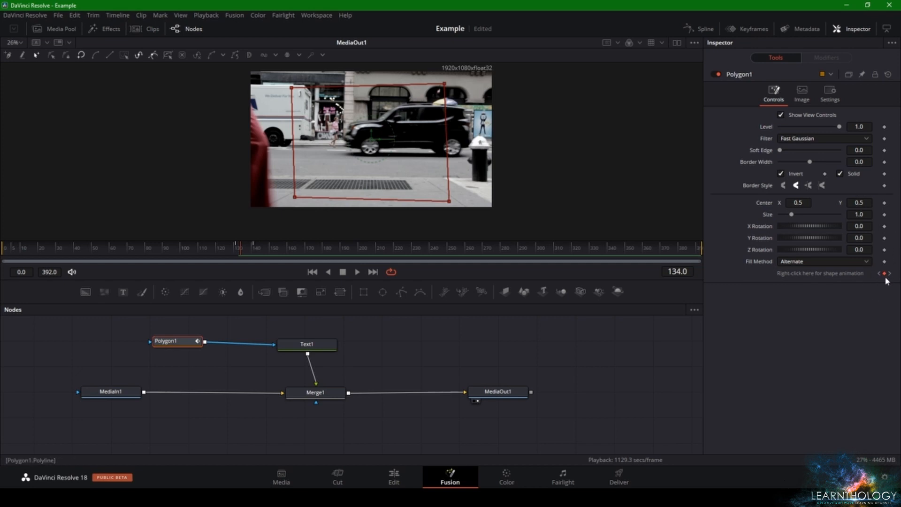
key(Right)
key(Right)
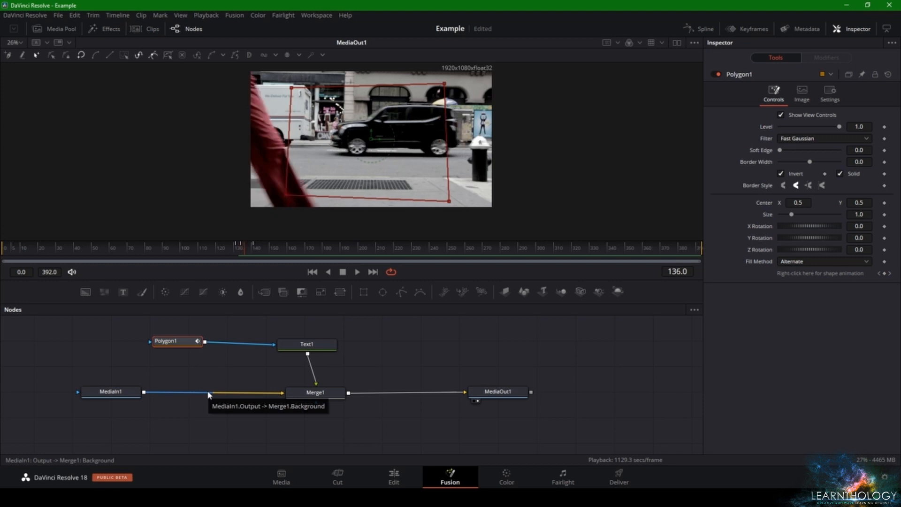
key(Right)
key(Right)
key(Right)
key(Right)
key(Right)
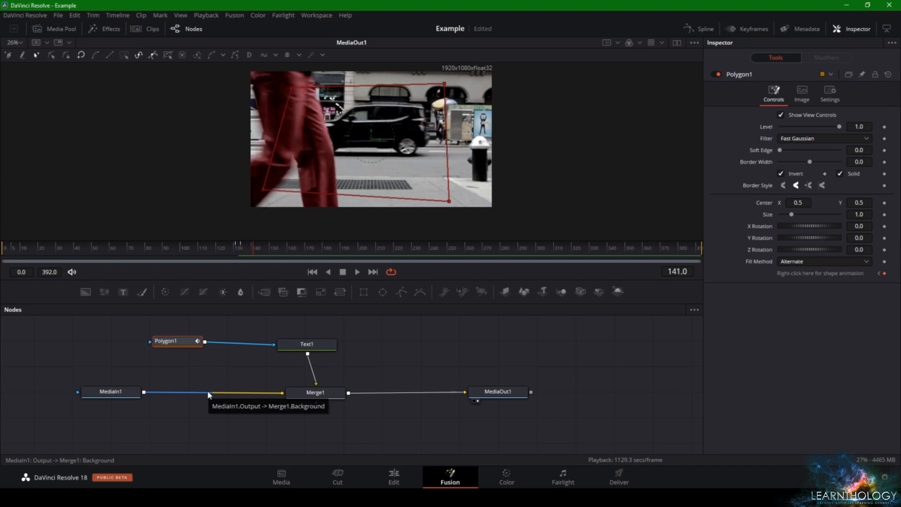
At frame 142, bend the polygon mask's left edge inward at the back of the knee and move its upper-left corner outward
key(Right)
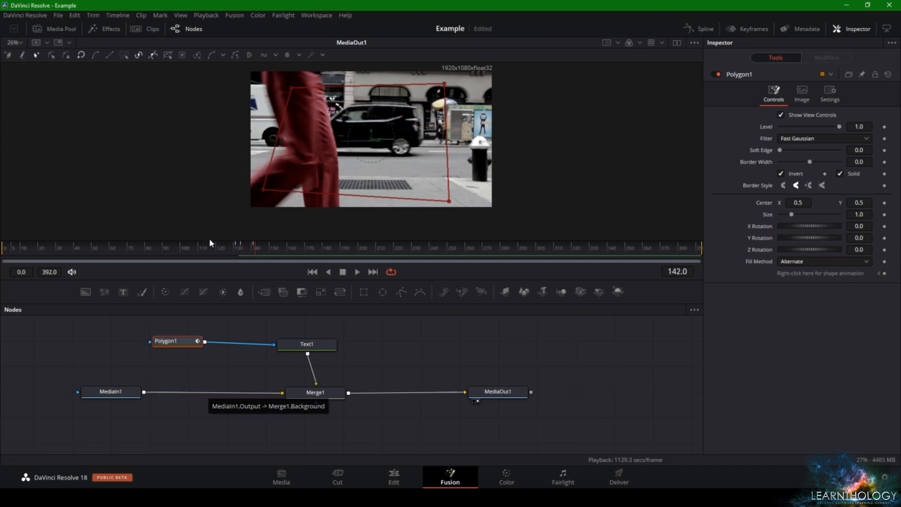
scroll(265, 211, up, 2)
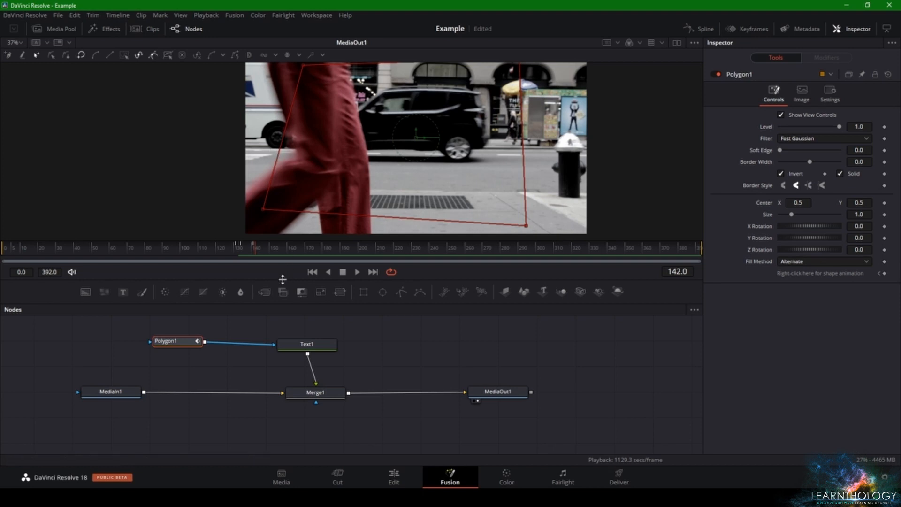
drag(282, 279, 282, 371)
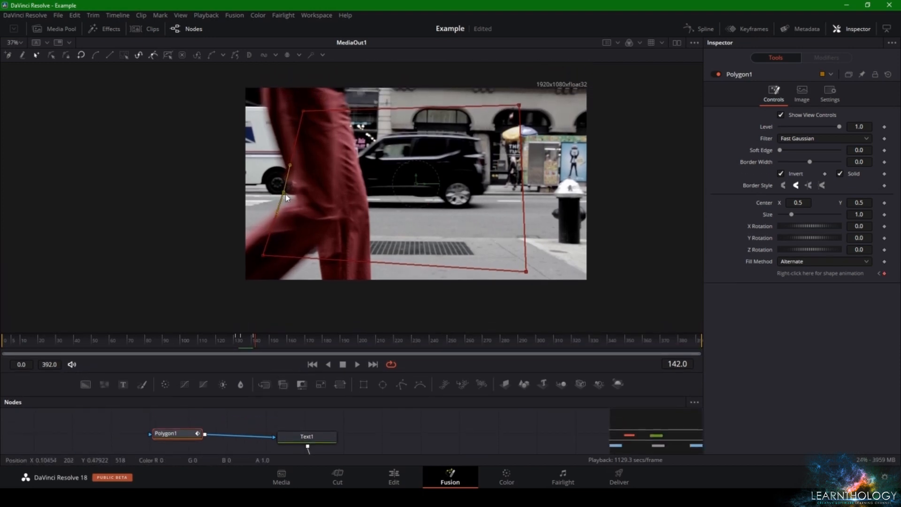
drag(286, 197, 295, 207)
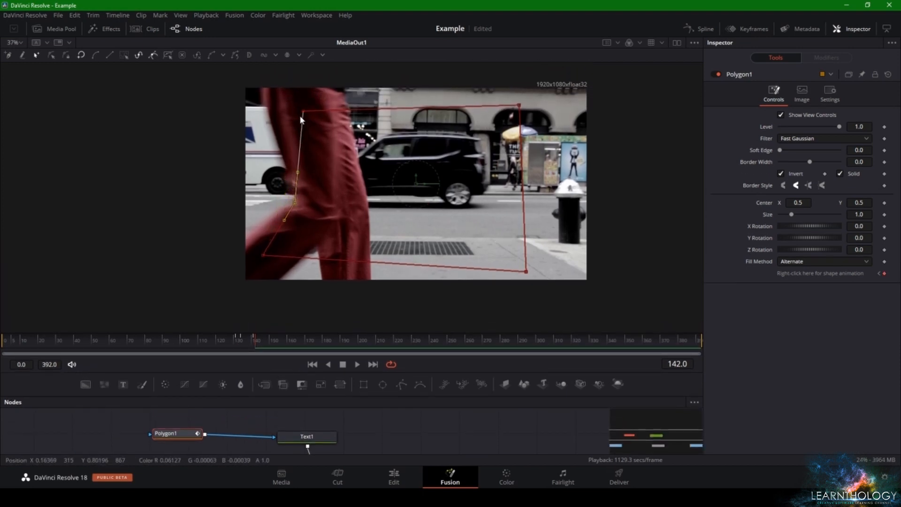
drag(303, 111, 273, 114)
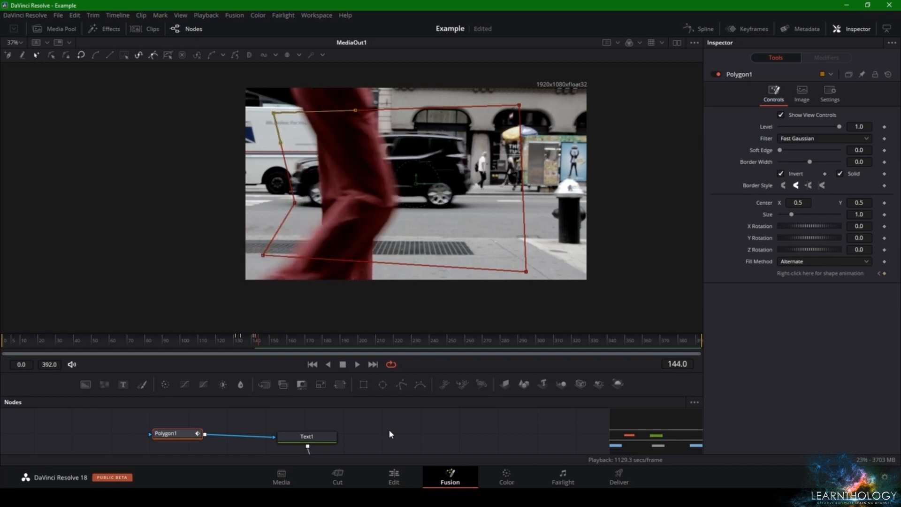
Reshape the polygon mask's left edge at frame 144 to follow the back of the red trousers, and check it against frames 142 and 143
drag(296, 204, 322, 203)
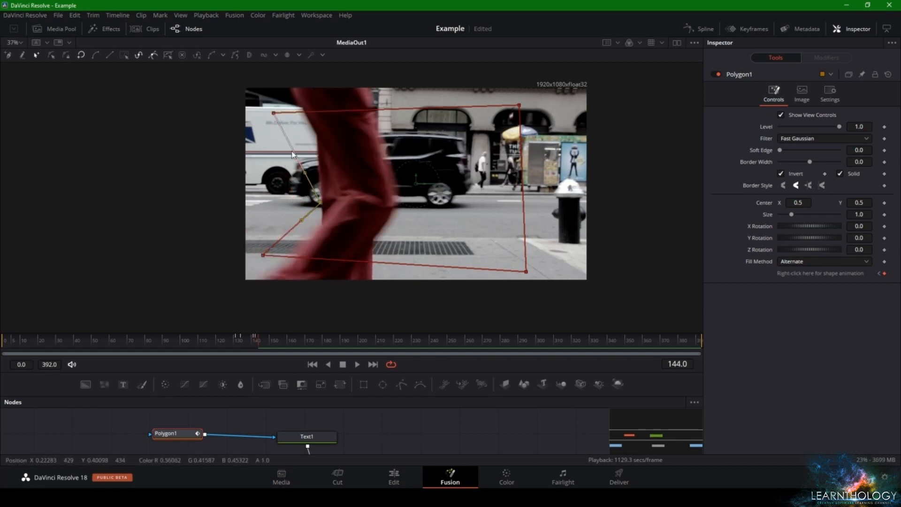
drag(274, 113, 316, 135)
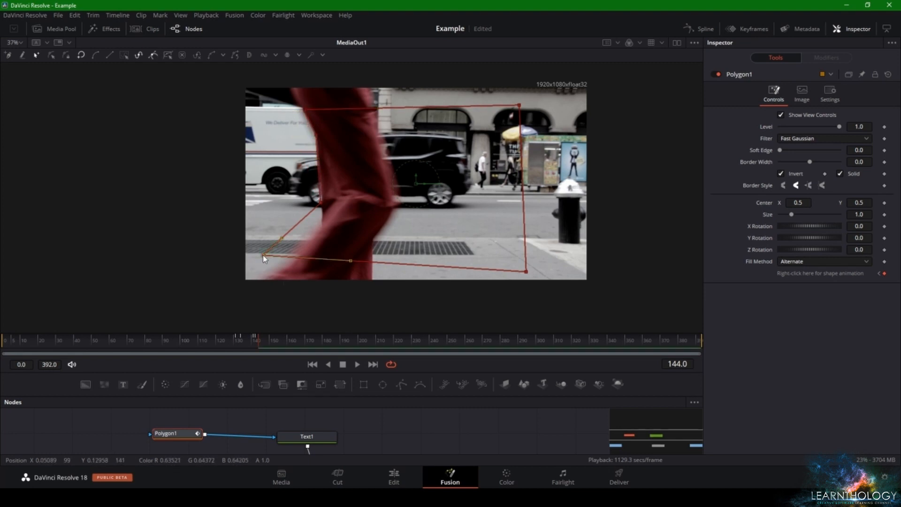
drag(263, 255, 319, 229)
key(Left)
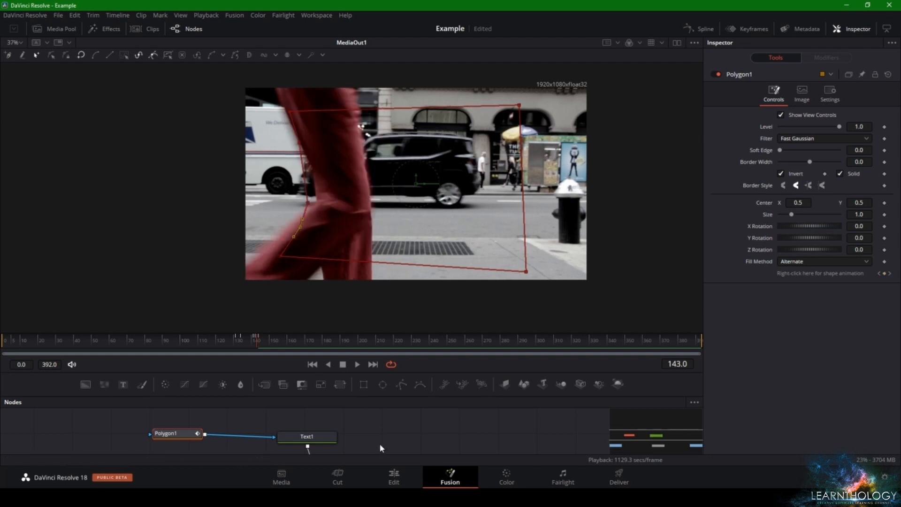
key(Right)
key(Left)
key(Left)
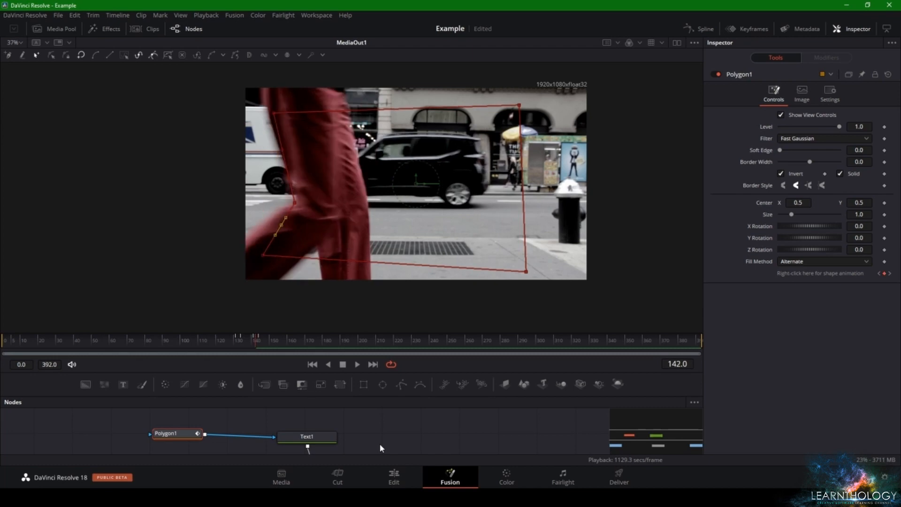
At frame 146, move the points along the polygon mask's left edge onto the rear outline of the red trousers
key(Right)
key(Right)
key(Right)
key(Right)
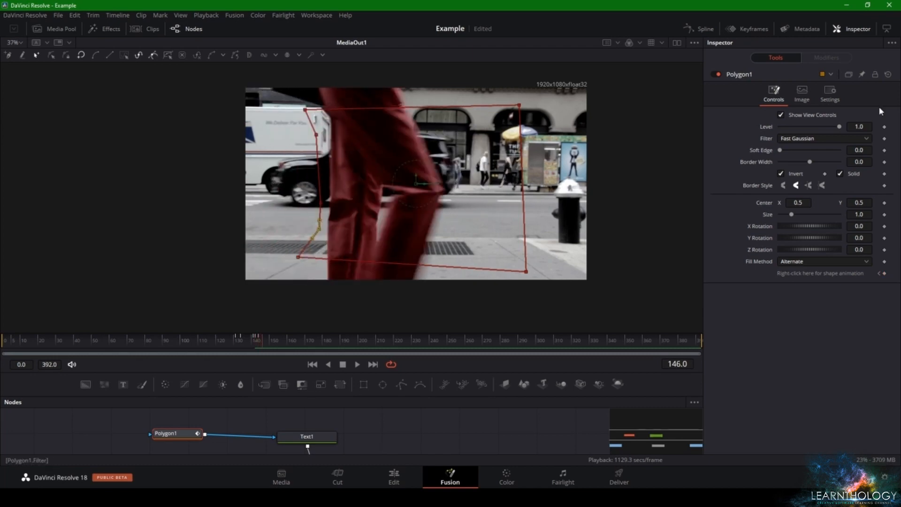
drag(321, 141, 331, 139)
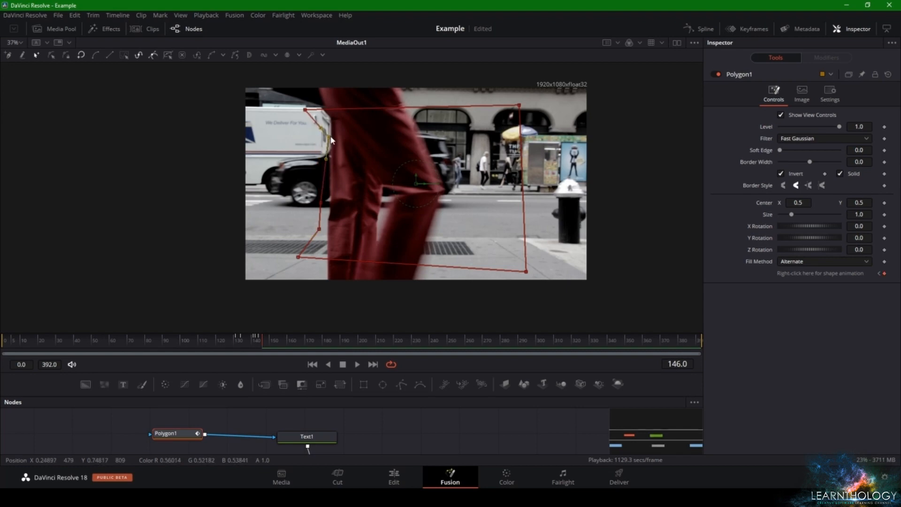
drag(318, 232, 329, 202)
key(Delete)
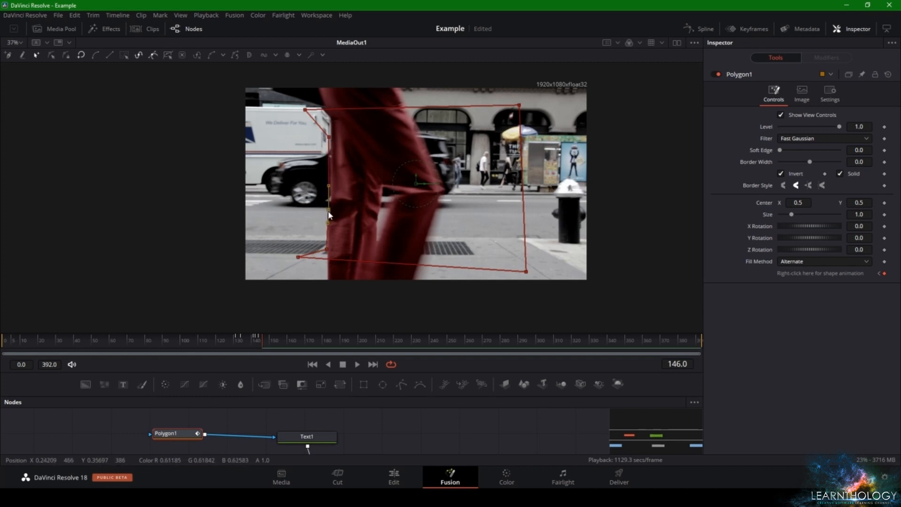
Move the polygon mask's upper-left and lower-left corners onto the rear outline of the red trousers at frame 146
click(305, 110)
drag(305, 111, 330, 120)
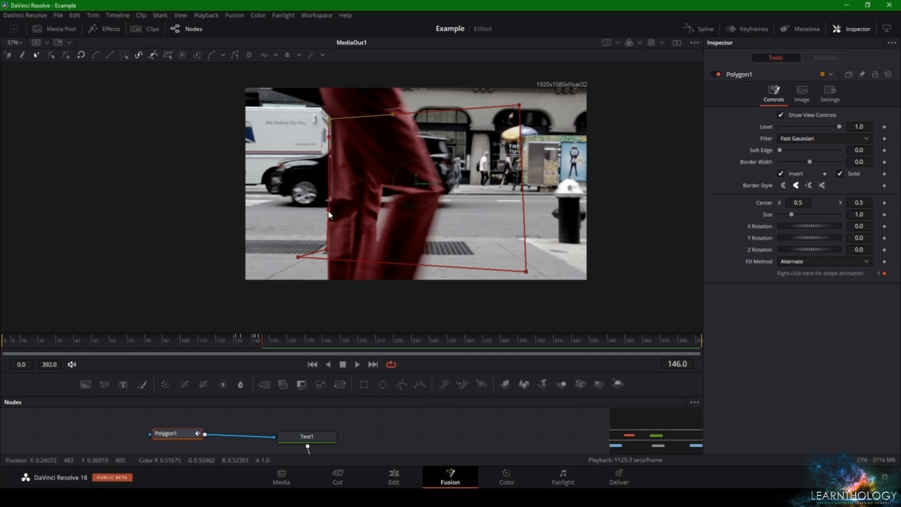
drag(299, 257, 325, 279)
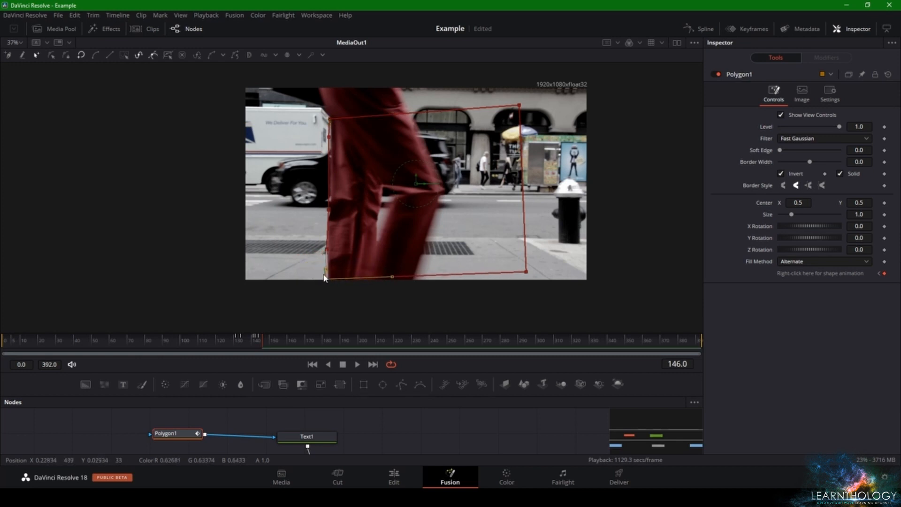
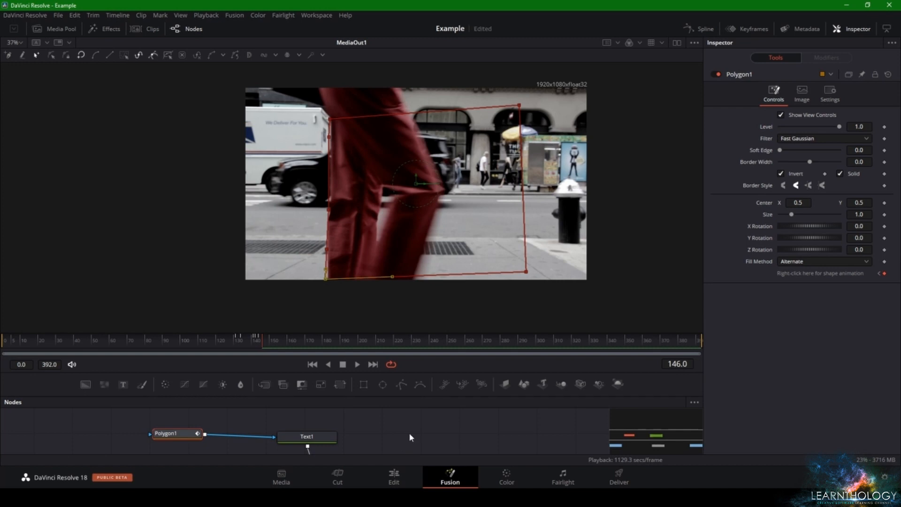
At frame 149, move the polygon mask's upper-left corner and left-edge points onto the rear outline of the red trousers, and check frame 147
key(Right)
key(Right)
key(Right)
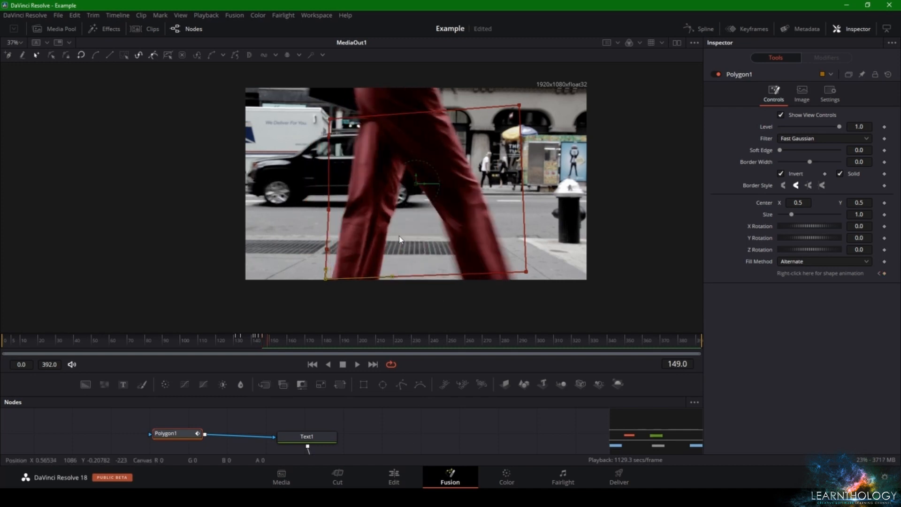
drag(330, 120, 354, 108)
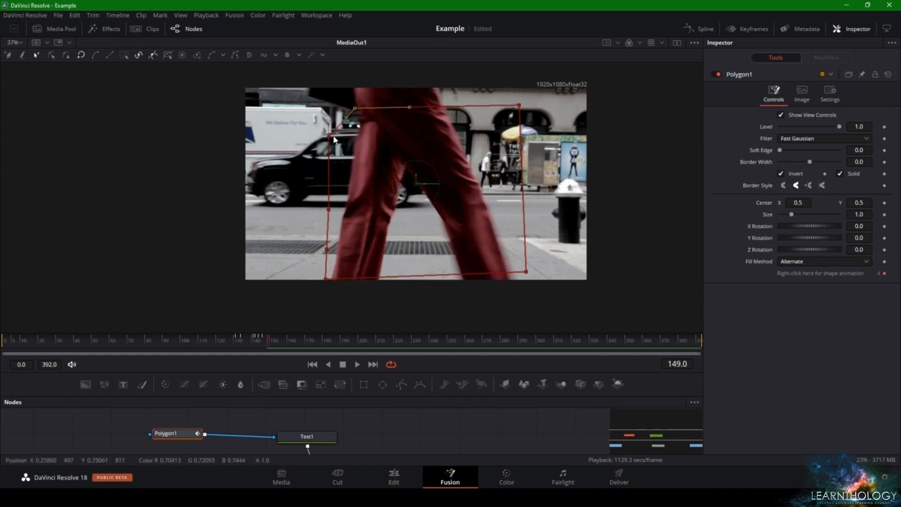
drag(329, 136, 362, 126)
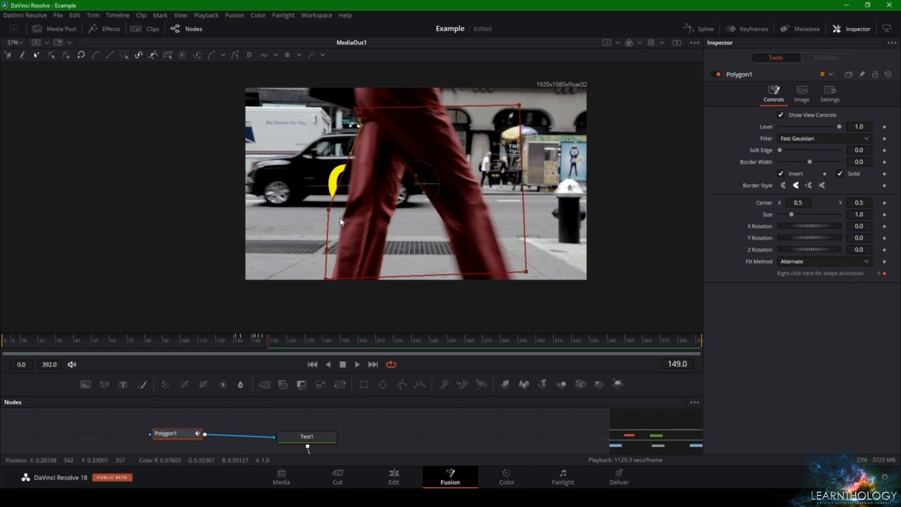
drag(329, 209, 343, 219)
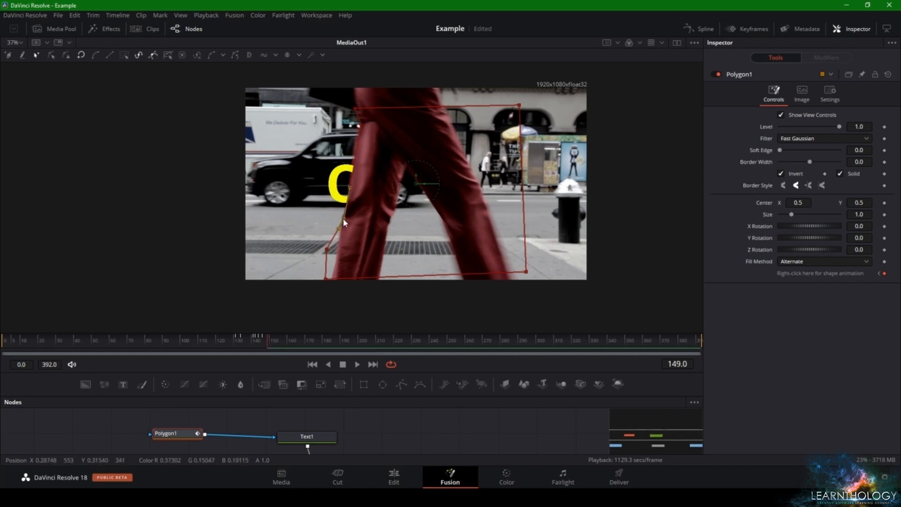
drag(327, 250, 336, 256)
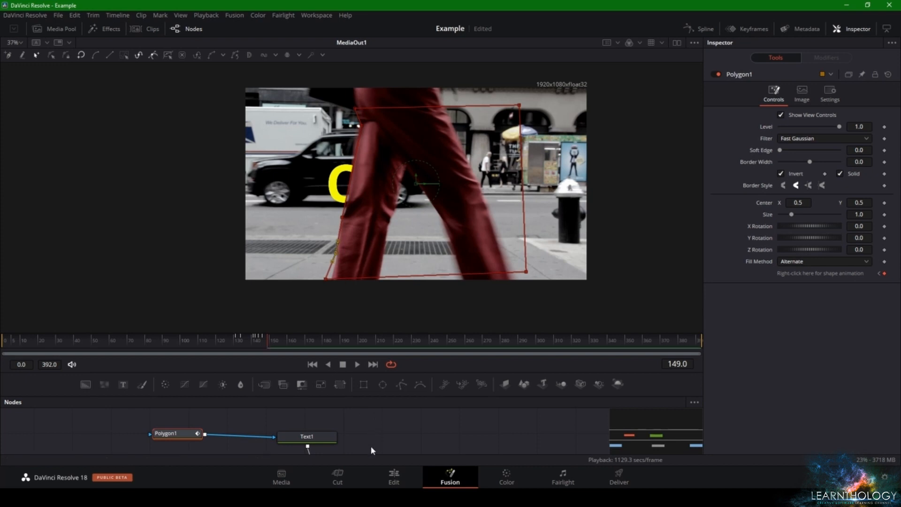
key(Left)
key(Left)
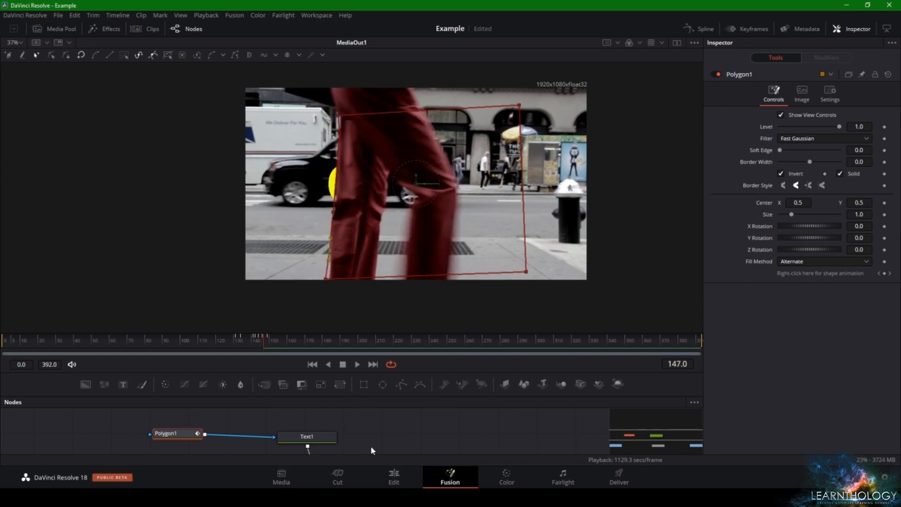
Refit the polygon mask's upper-left corner and mid-left-edge point to the back of the red trousers at frame 150
key(Right)
key(Right)
key(Right)
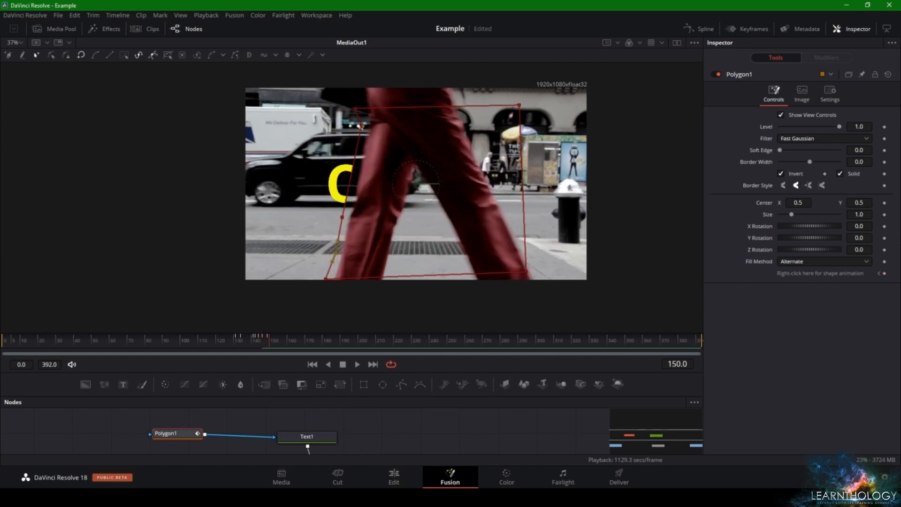
drag(360, 126, 368, 109)
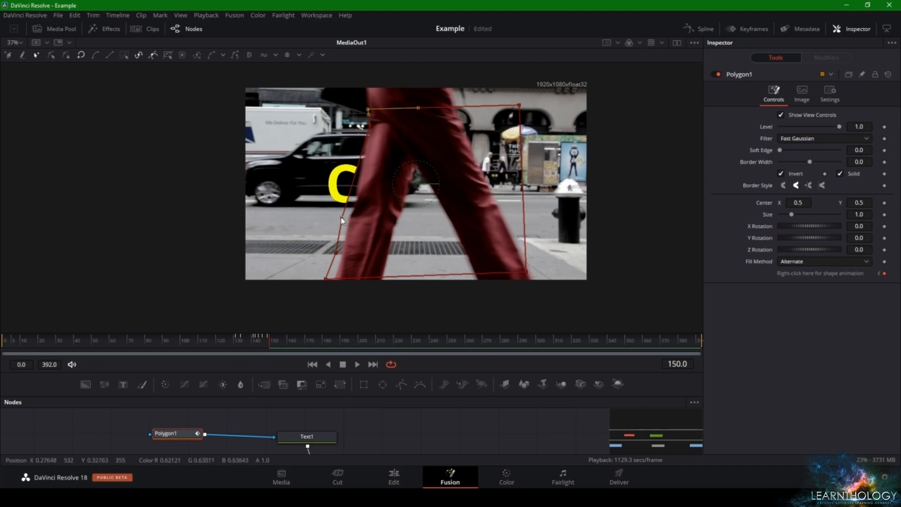
drag(341, 218, 348, 226)
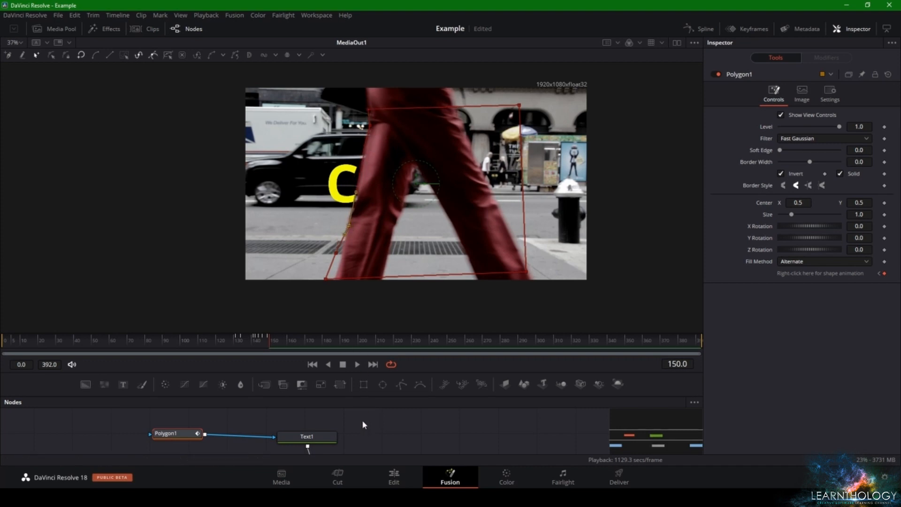
At frame 153, pull two left-edge points of the polygon mask inward toward the rear leg, and play the following frames
key(Right)
key(Right)
key(Right)
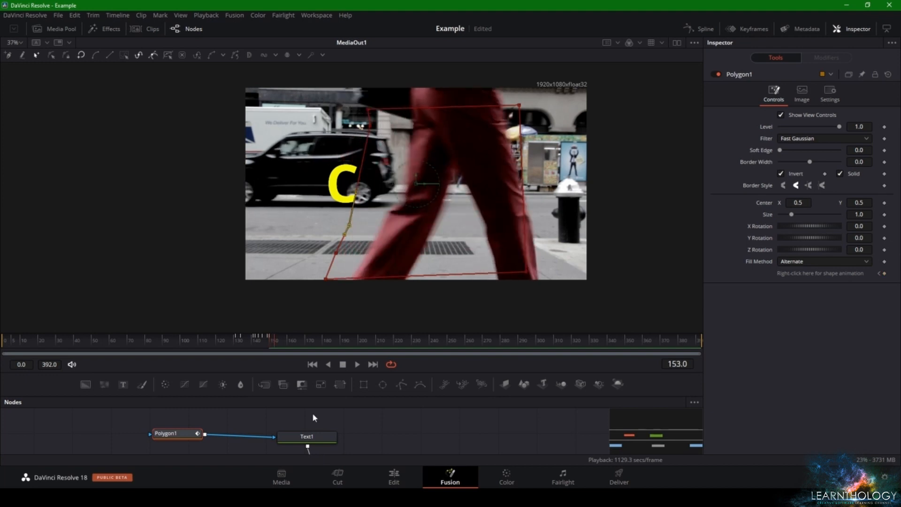
drag(349, 225, 376, 232)
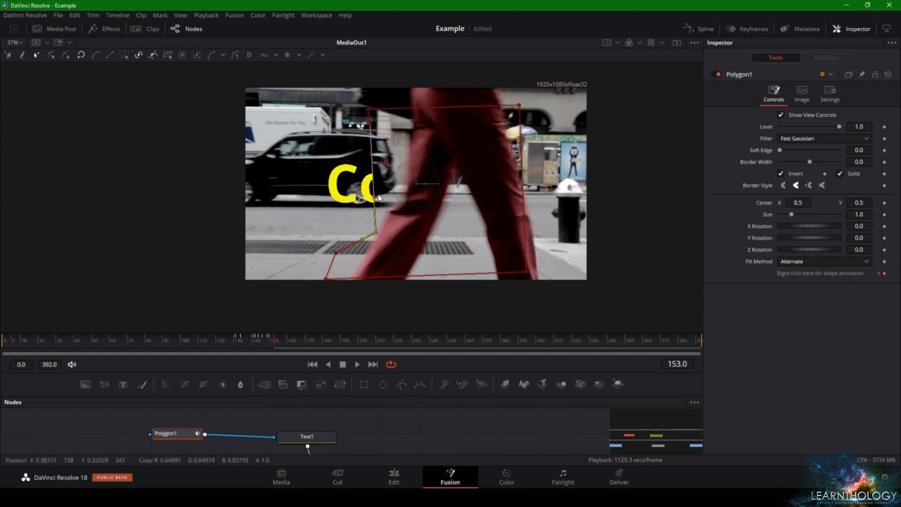
drag(370, 125, 403, 197)
key(space)
key(space)
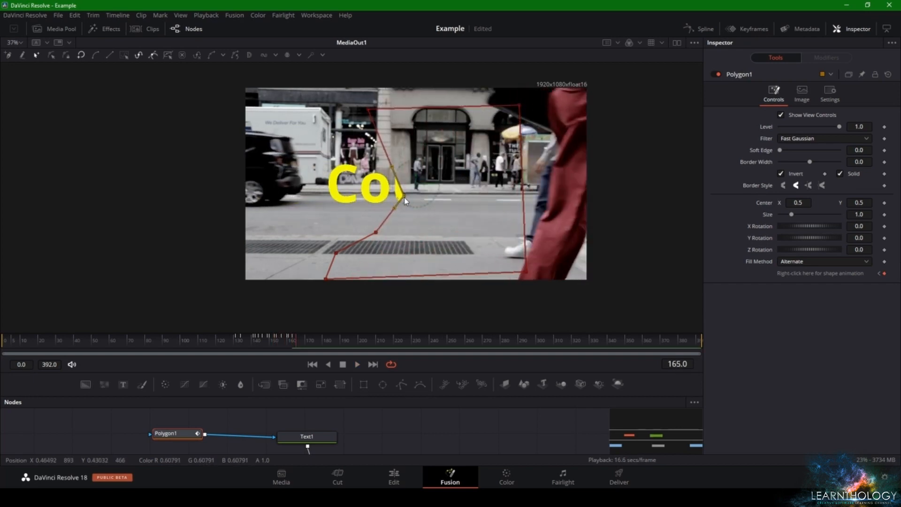
Step back through the played frames to frame 153 and align the mask's upper left edge with the trousers' rear thigh
click(294, 345)
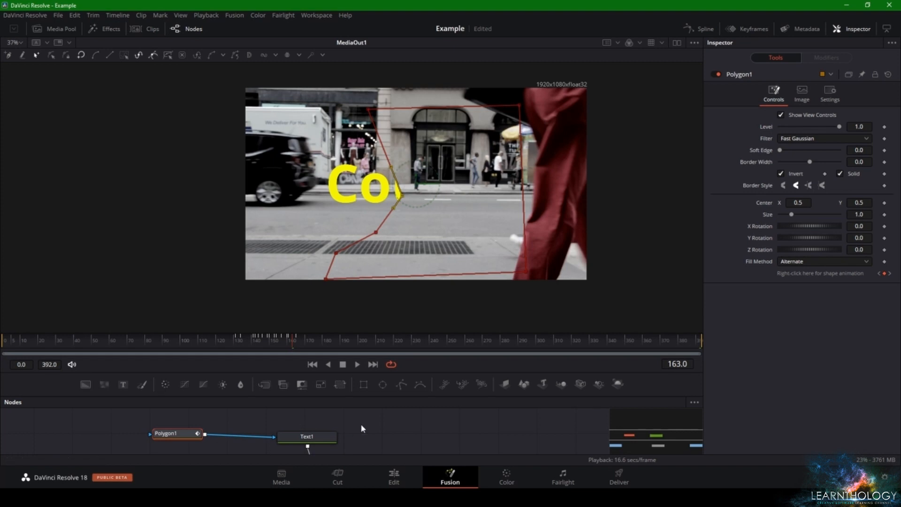
key(Left)
key(Left)
key(Left)
key(Left)
key(Left)
key(Left)
key(Left)
key(Left)
key(Left)
key(Left)
key(Left)
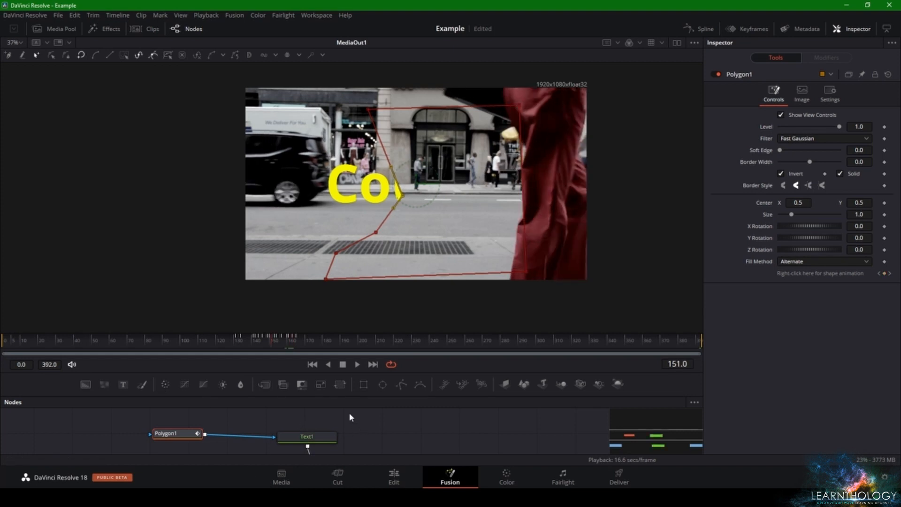
key(Right)
key(Right)
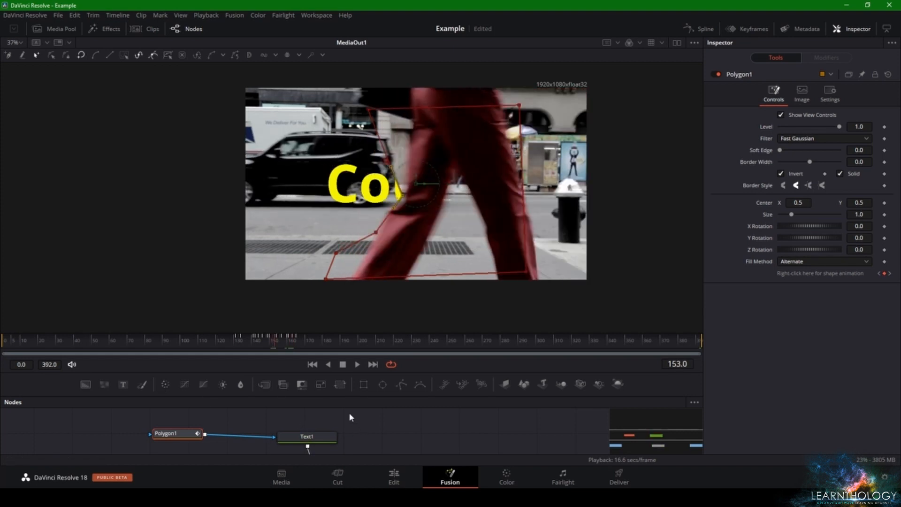
key(Left)
key(Right)
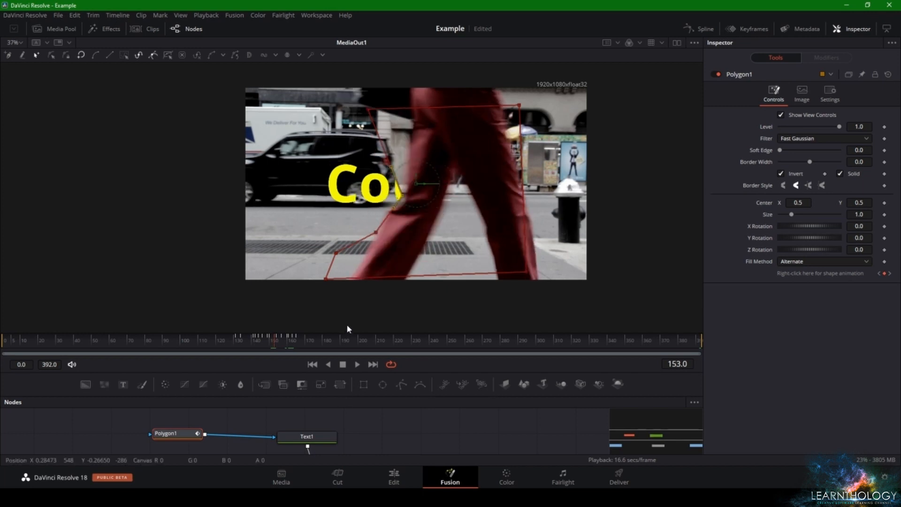
drag(404, 198, 408, 125)
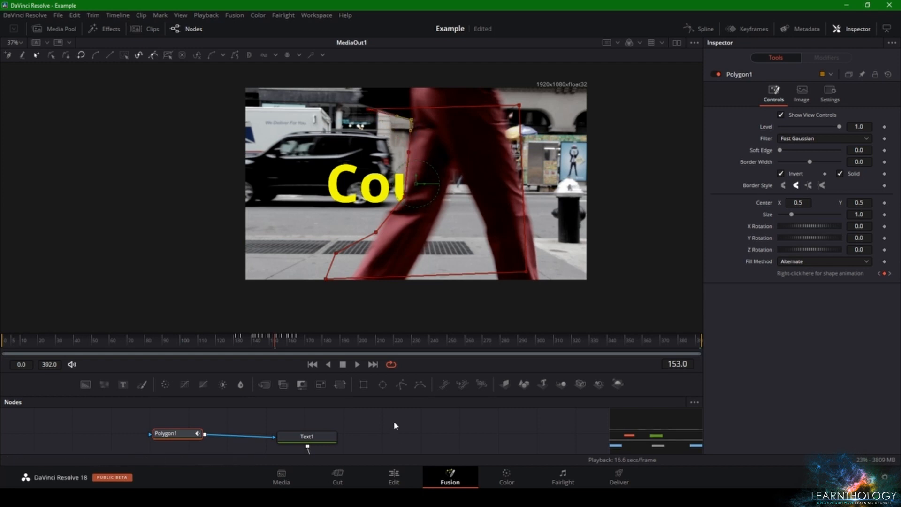
At frame 154, move the polygon mask's upper-left corner and left-edge points to follow the rear thigh and knee of the trousers
key(Right)
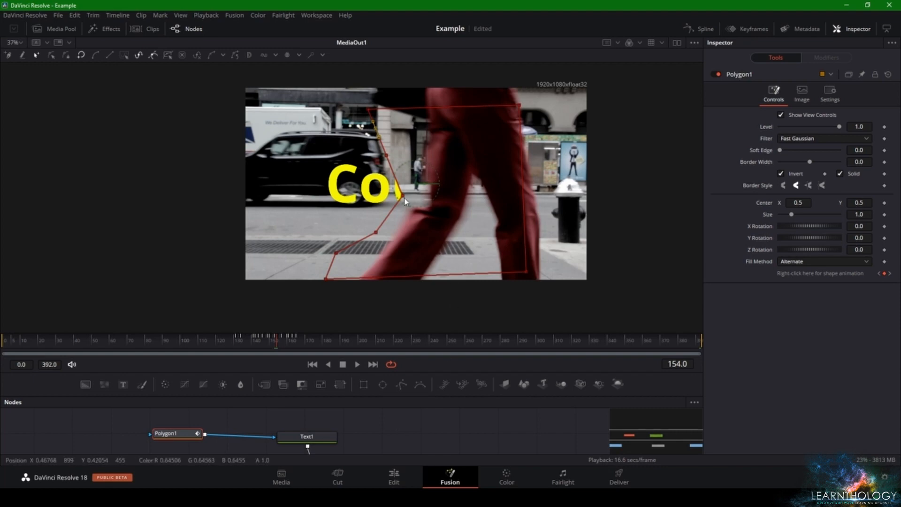
drag(404, 201, 423, 207)
drag(377, 234, 390, 247)
mouse_move(421, 206)
mouse_down()
mouse_move(412, 200)
mouse_move(450, 205)
mouse_move(440, 190)
mouse_move(390, 217)
mouse_move(411, 207)
mouse_up()
scroll(383, 432, up, 1)
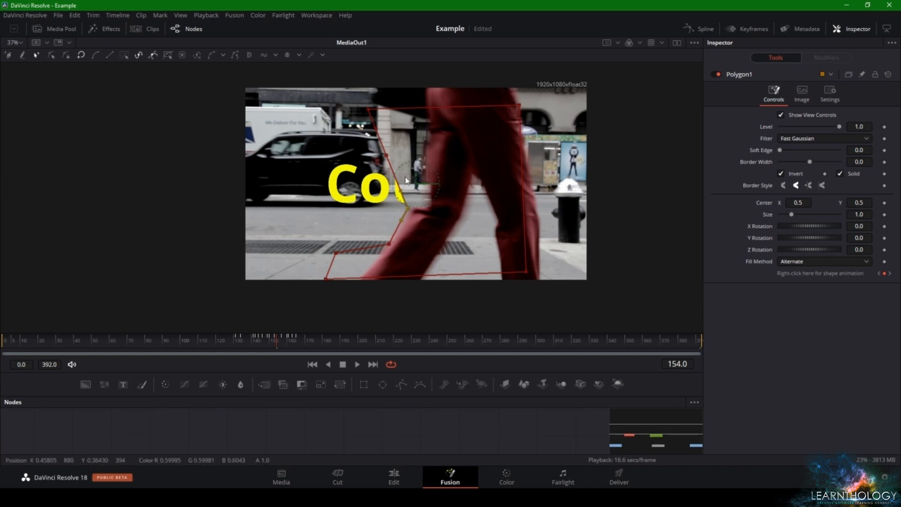
drag(369, 110, 430, 152)
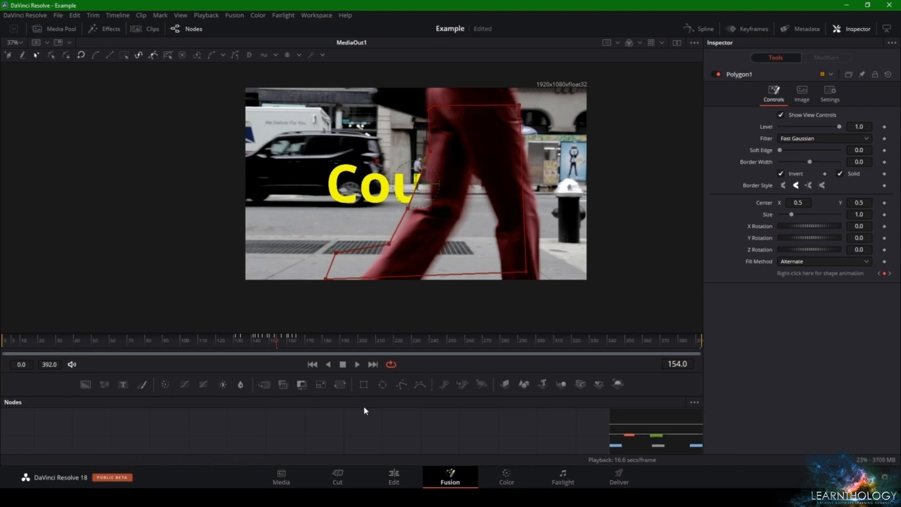
Reselect the Polygon1 node after previewing the text without the mask outline, and adjust the mask point beside the letter u at frame 154
click(367, 426)
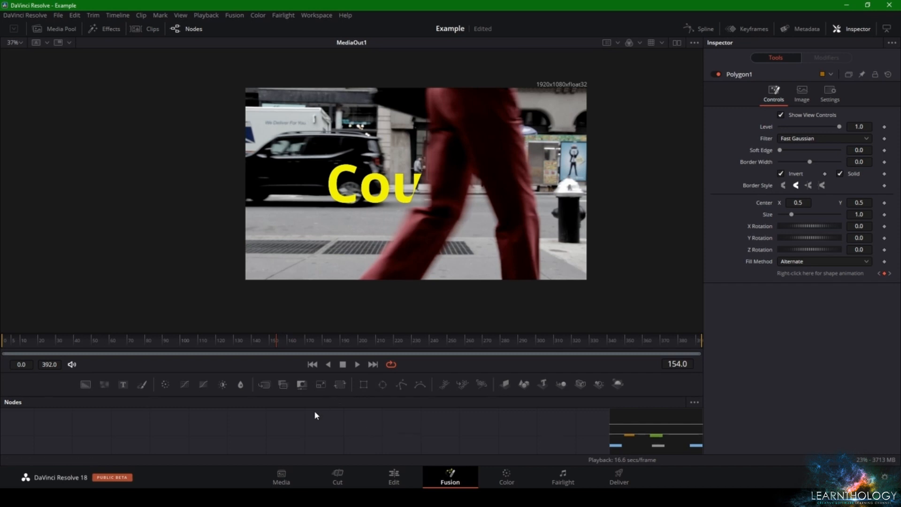
scroll(314, 411, down, 3)
scroll(309, 418, up, 3)
scroll(288, 434, down, 3)
click(179, 432)
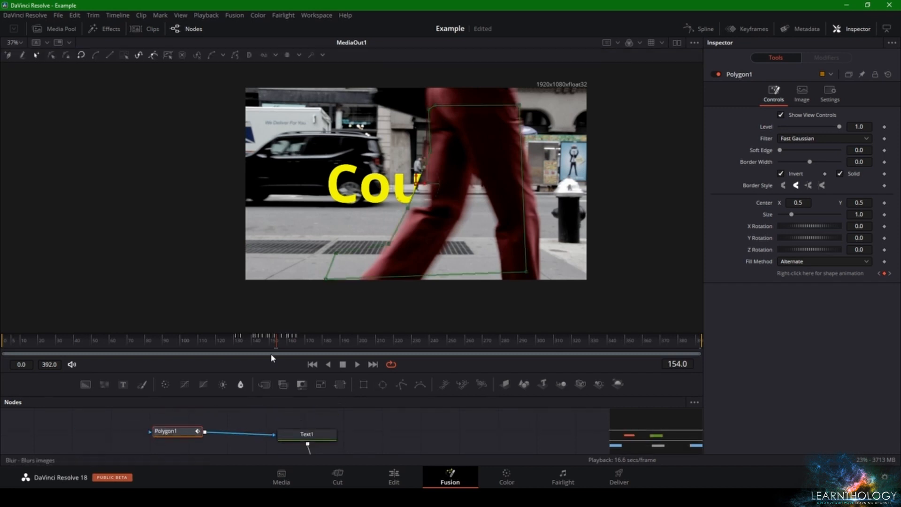
drag(418, 192, 432, 208)
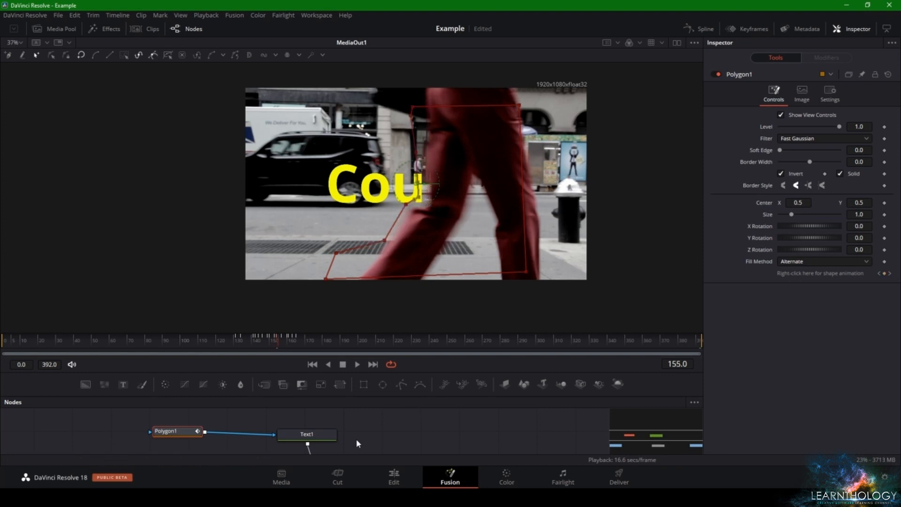
At frame 155, shift the polygon mask's left-edge points together to the trousers' rear outline and fine-tune the point behind the knee
key(Right)
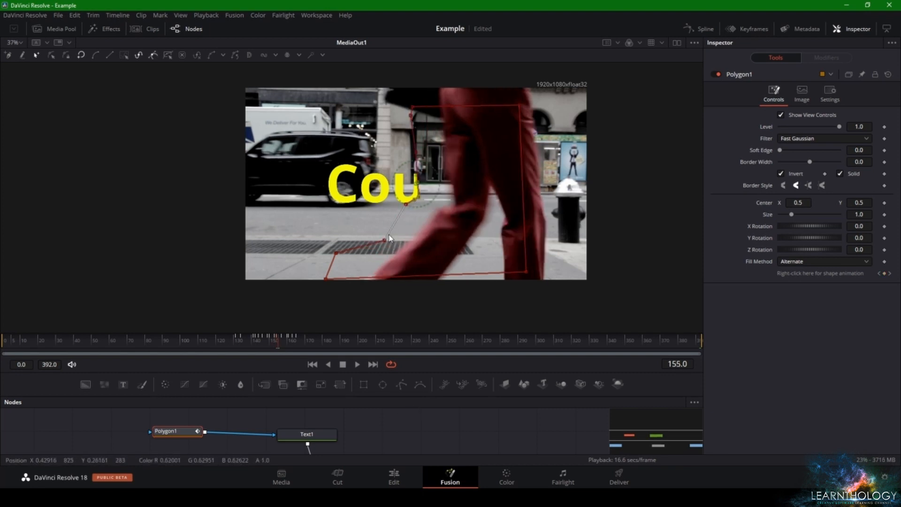
drag(373, 112, 416, 247)
click(432, 251)
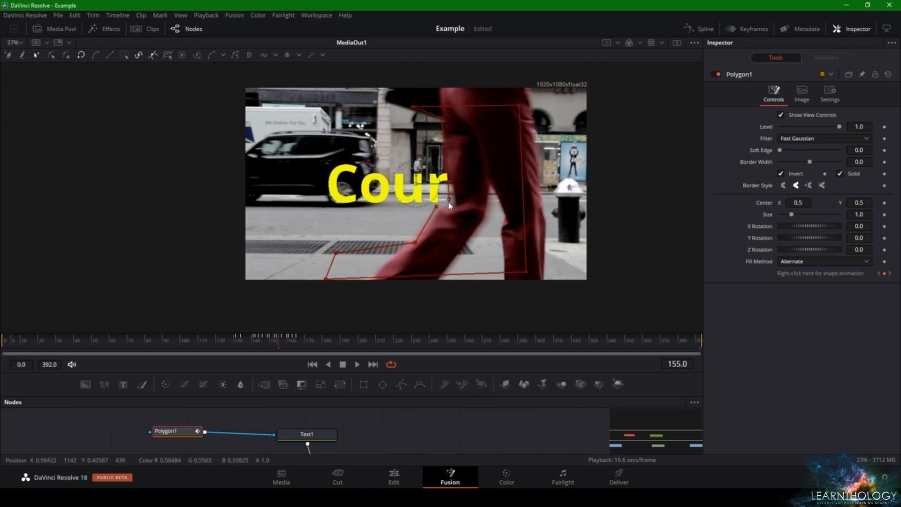
drag(445, 202, 453, 207)
Select the polygon mask's left-edge points at frame 156 and move them together onto the back of the red trousers
key(Right)
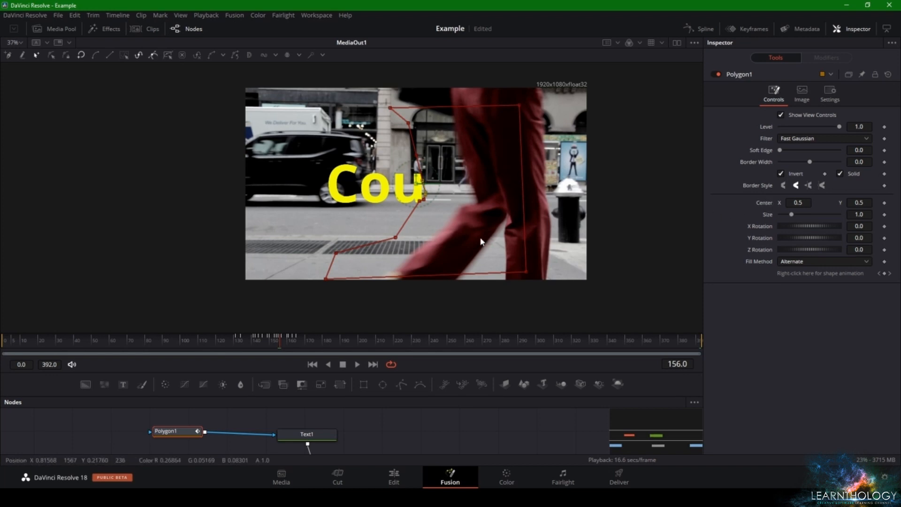
drag(351, 119, 453, 260)
drag(426, 196, 452, 228)
click(477, 255)
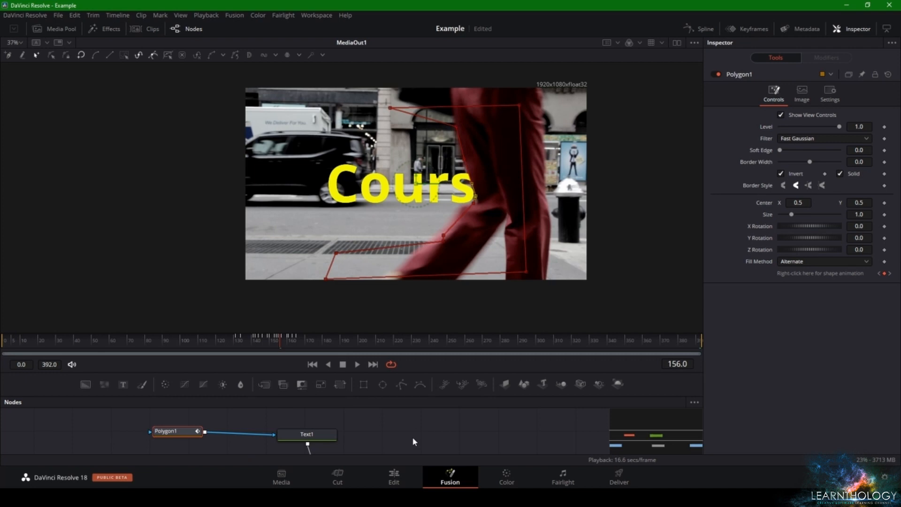
At frame 157, select the mask's upper-left corner and left-edge points and move them together onto the trousers' rear outline
key(Right)
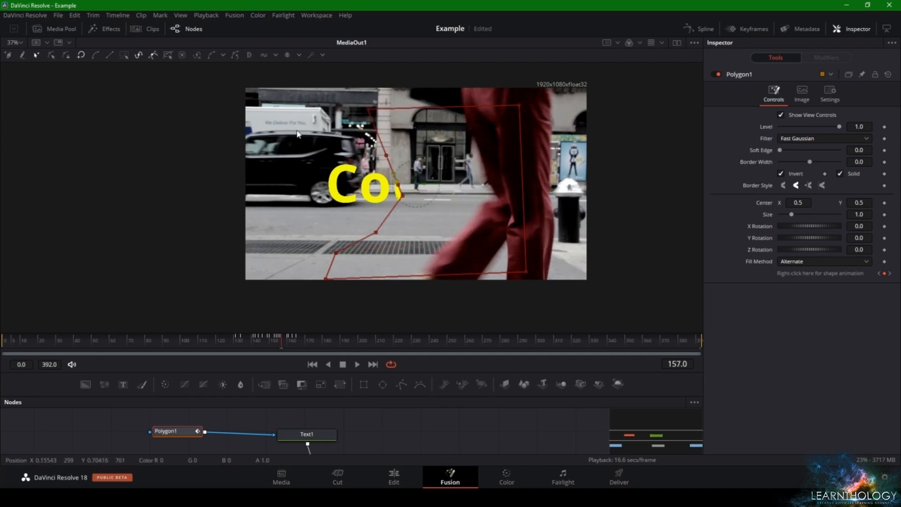
drag(315, 89, 422, 262)
drag(401, 205, 492, 201)
click(501, 238)
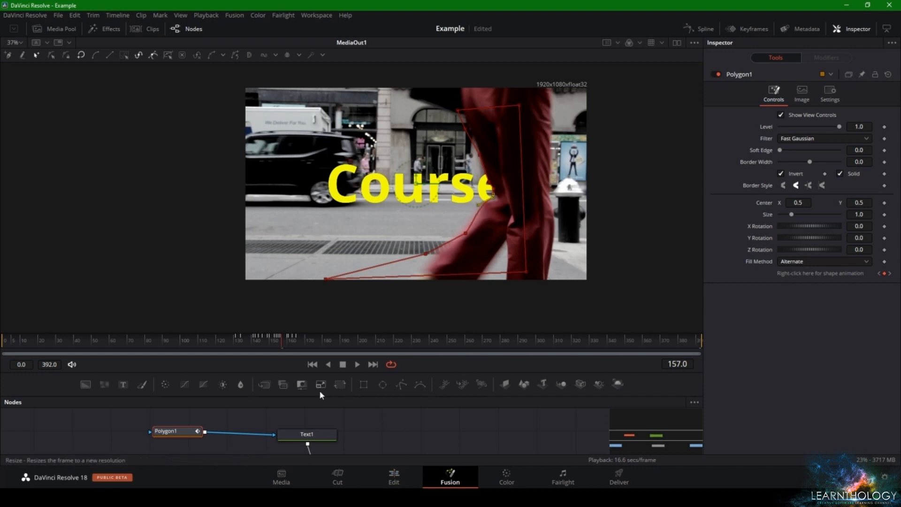
Move the selected left-side points of the polygon mask to the rear of the trousers at frame 158, and deselect them
key(Right)
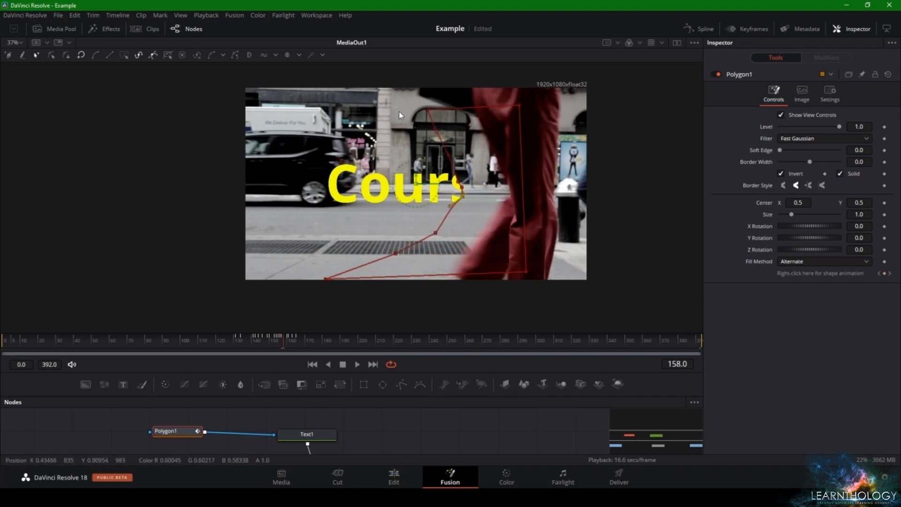
drag(393, 105, 483, 271)
drag(464, 197, 512, 201)
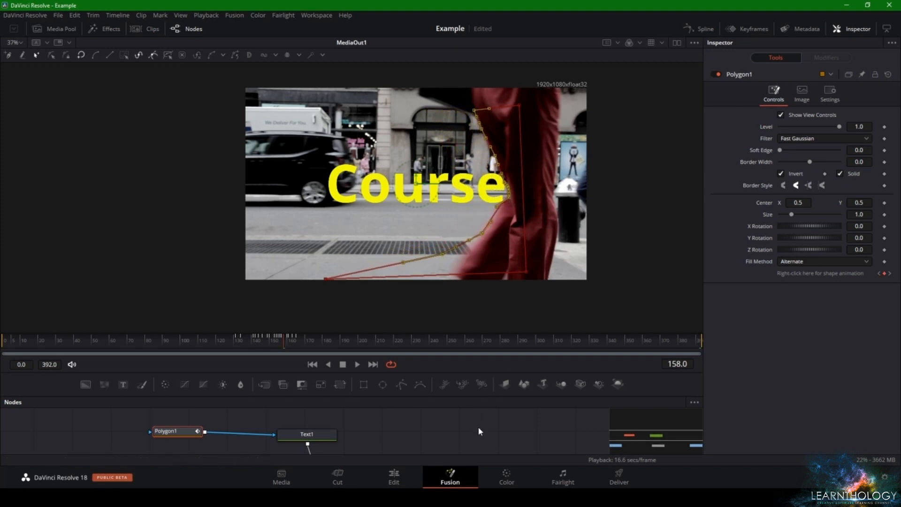
click(432, 318)
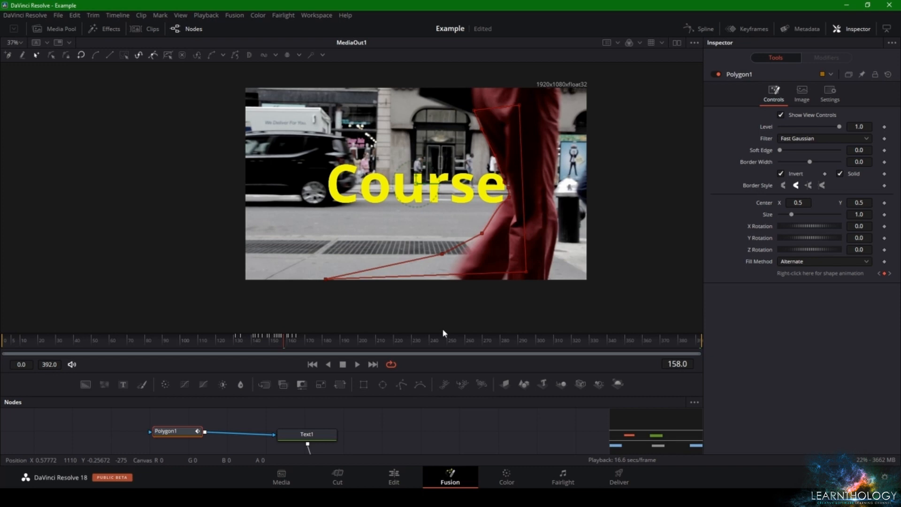
At frame 159, select all polygon mask points except the lower-left corner and move them past the end of the word Course
key(Right)
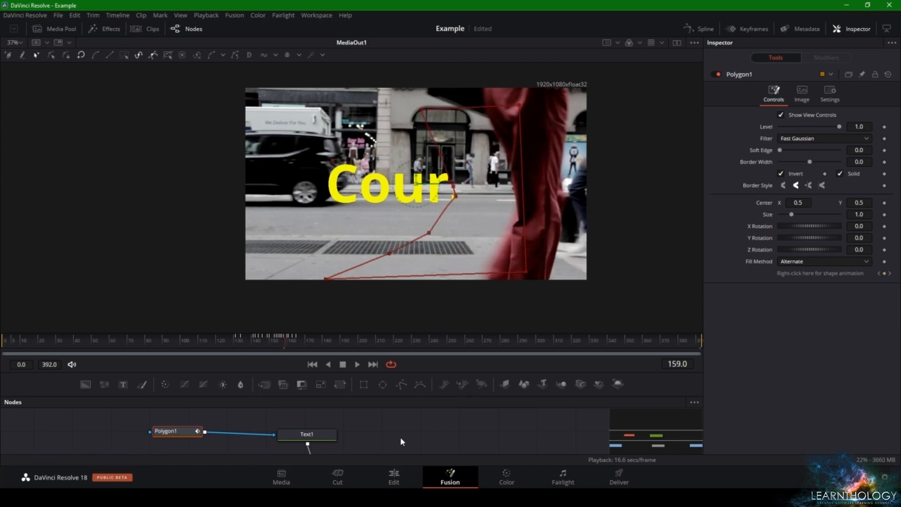
drag(344, 83, 549, 372)
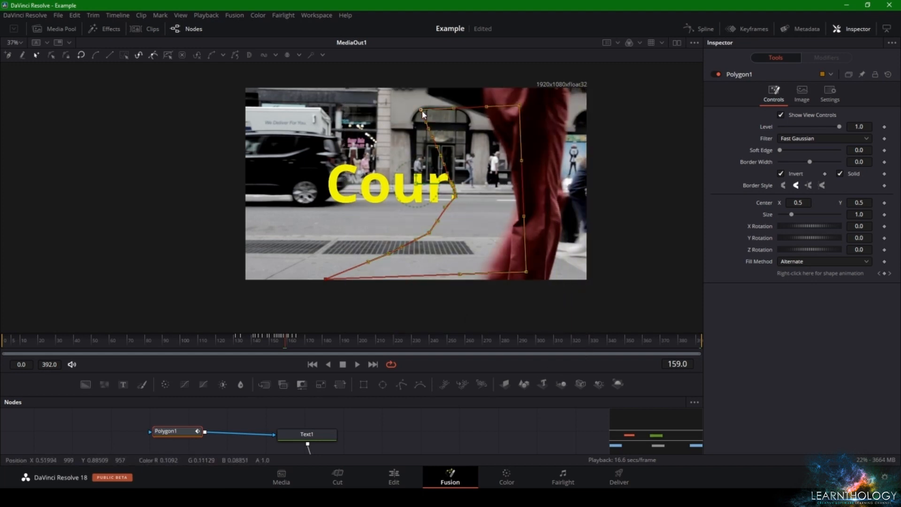
drag(423, 116, 515, 136)
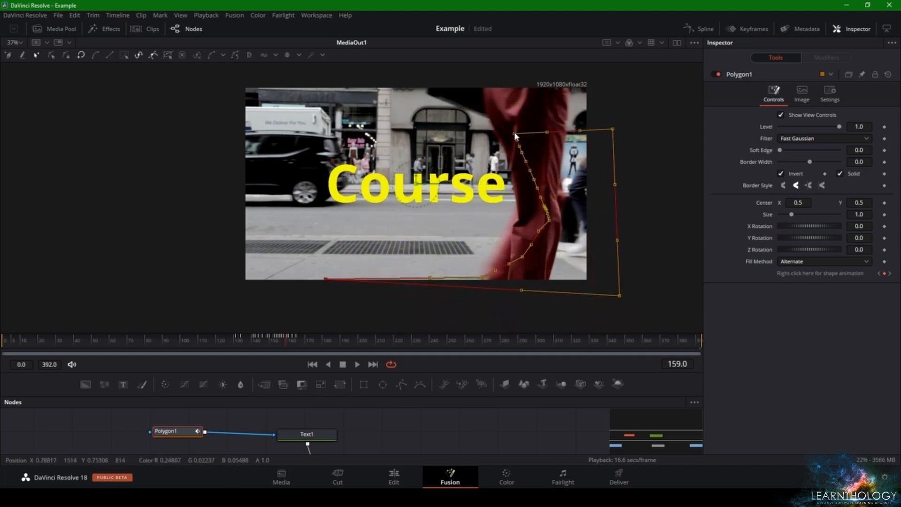
At frame 160, move the entire polygon mask sideways beyond the word Course and the red trousers, and check the following frames
click(366, 440)
key(Right)
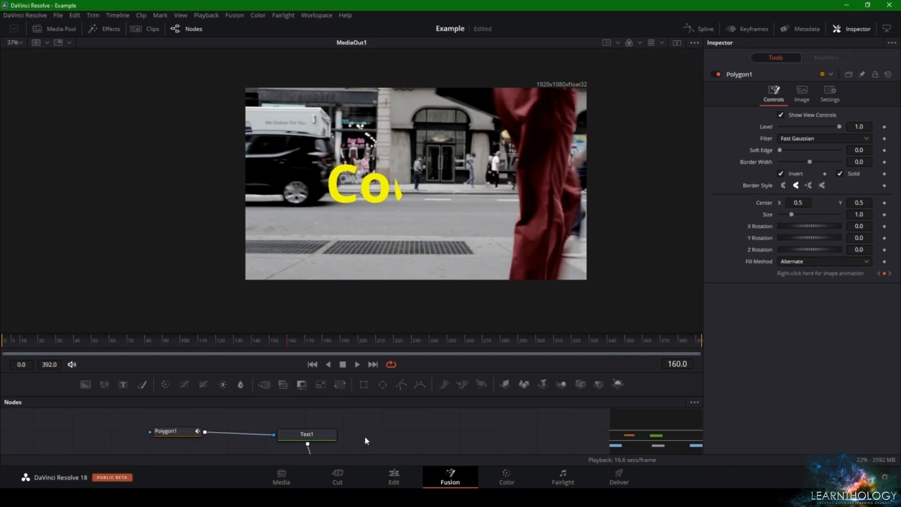
click(190, 430)
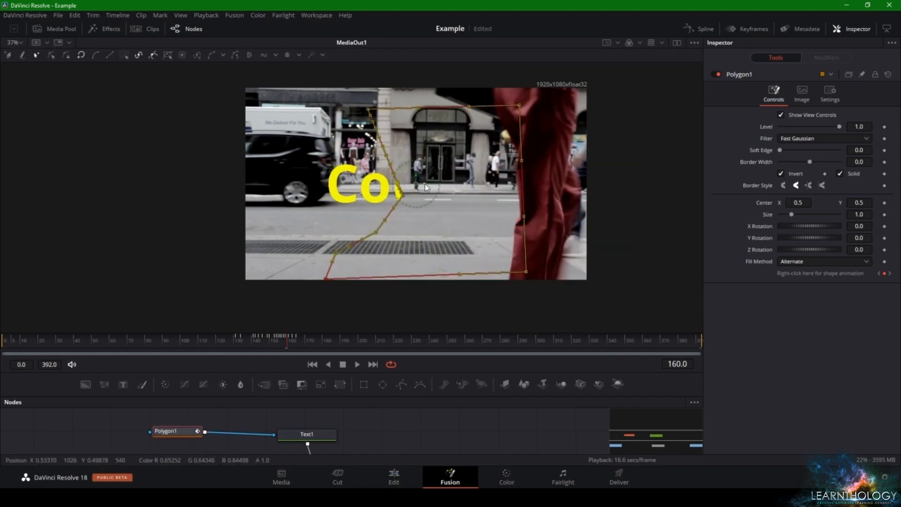
drag(416, 187, 612, 193)
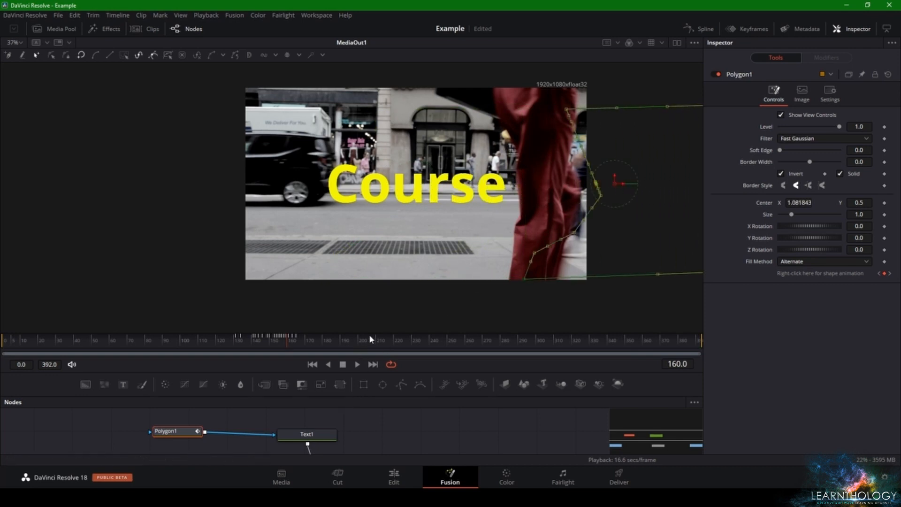
click(289, 339)
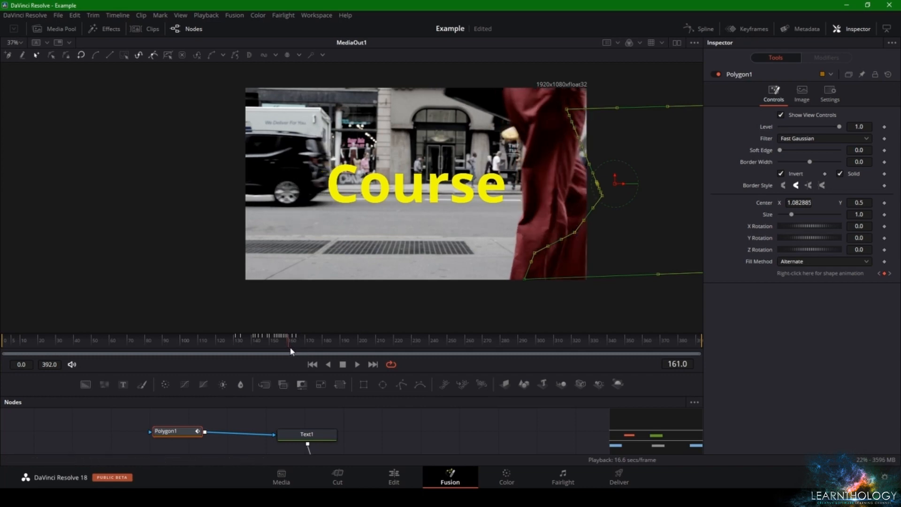
key(Right)
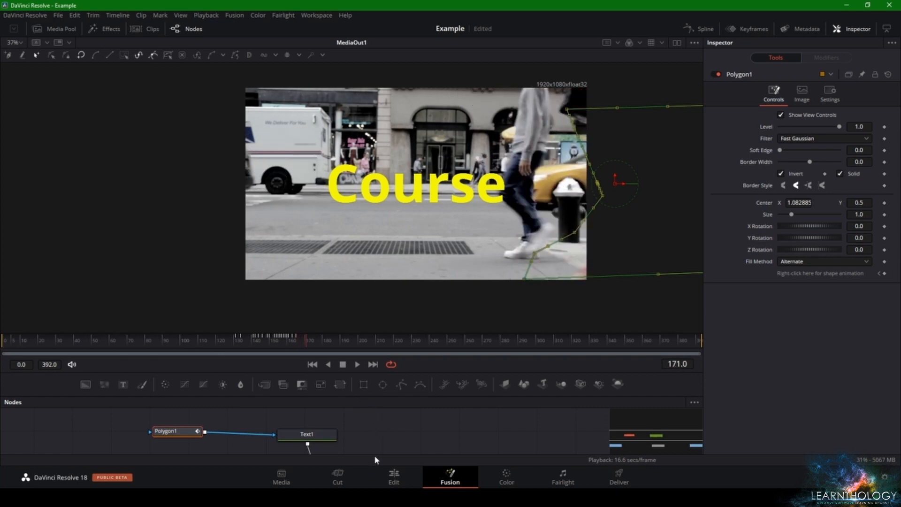
Play back the second clip on the Edit page from its start to review the masked text
click(393, 477)
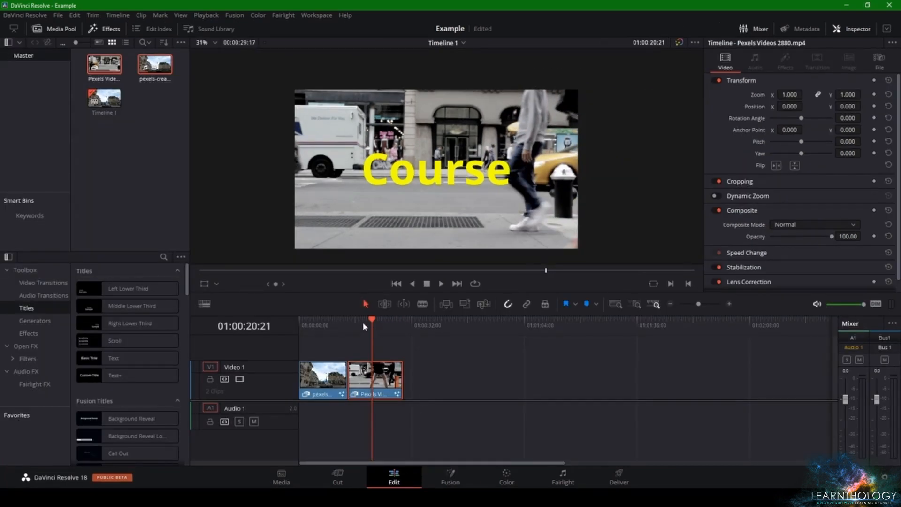
drag(364, 327, 347, 338)
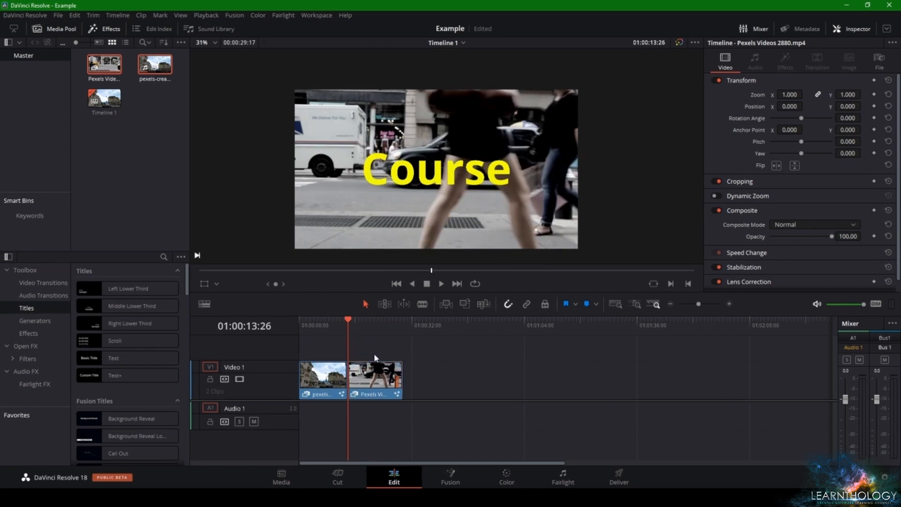
key(space)
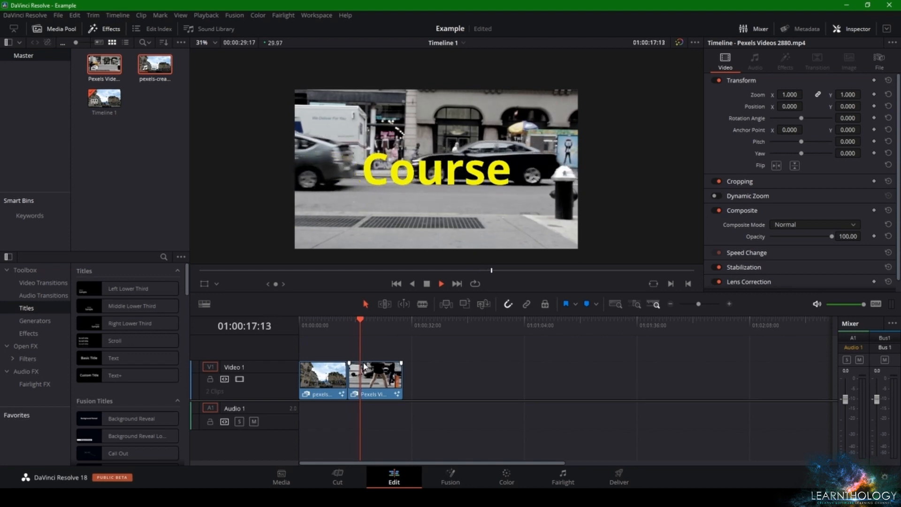
key(space)
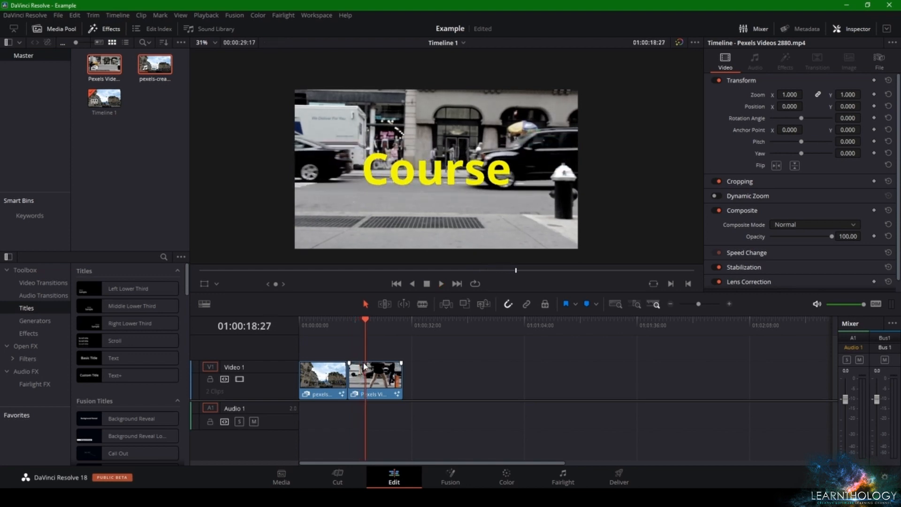
Back on the Fusion page, delete the animated polygon mask and connect a new Polygon mask to the Text1 node at frame 134
click(458, 480)
click(276, 341)
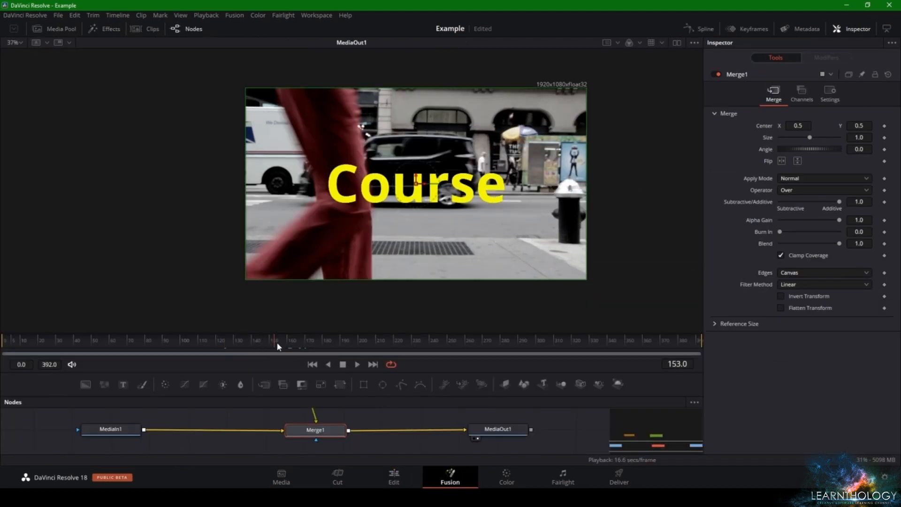
scroll(320, 427, up, 5)
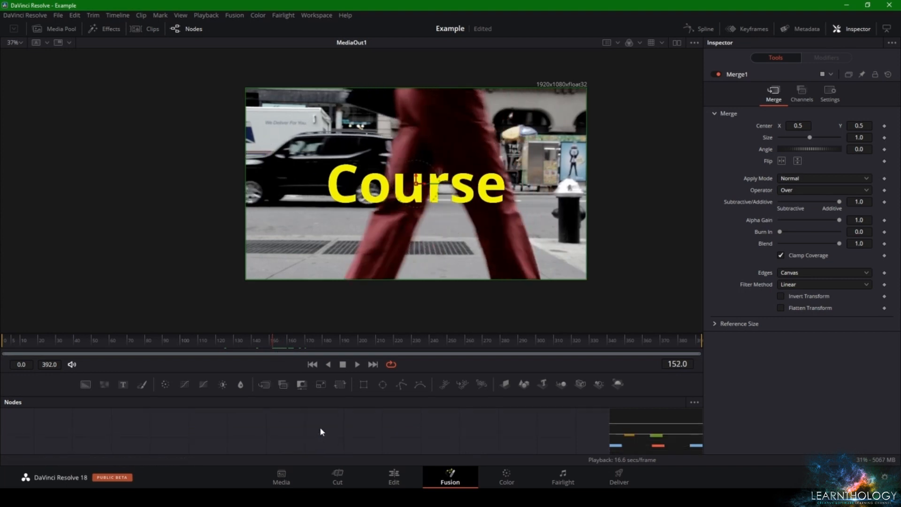
click(168, 435)
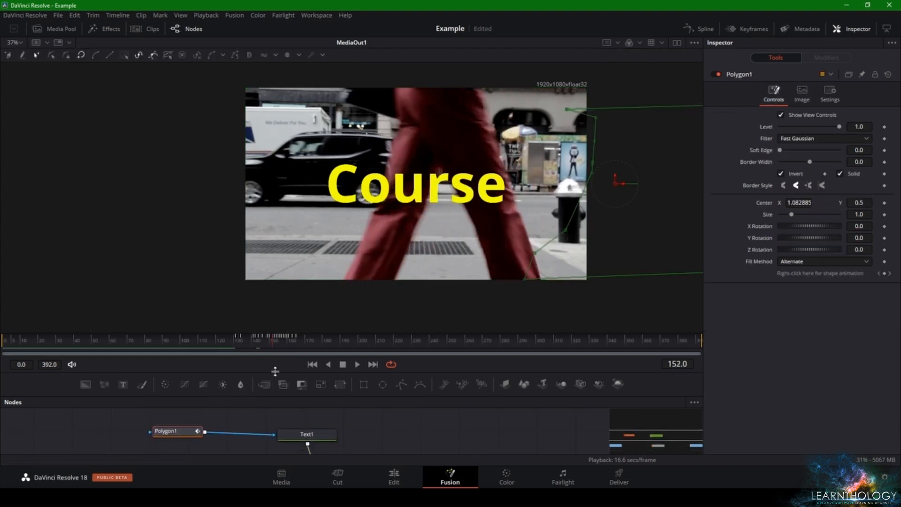
drag(277, 340, 243, 341)
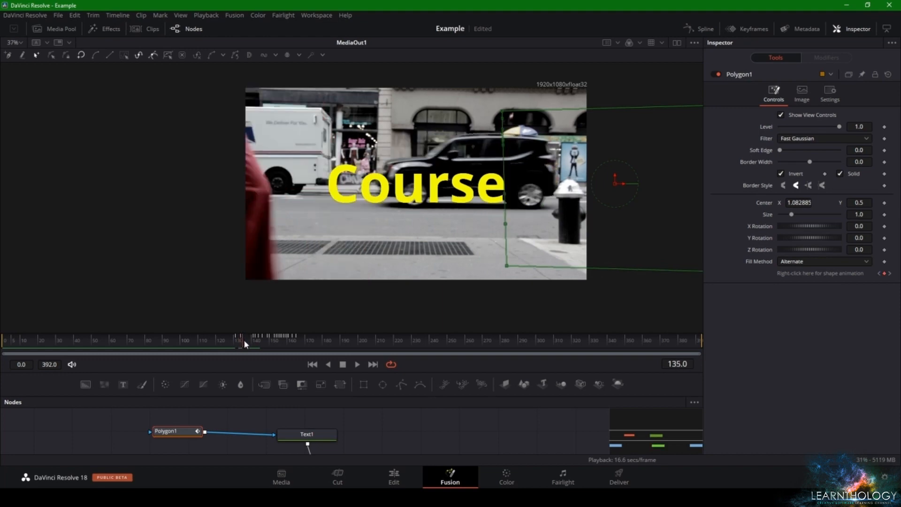
drag(243, 339, 241, 339)
key(Delete)
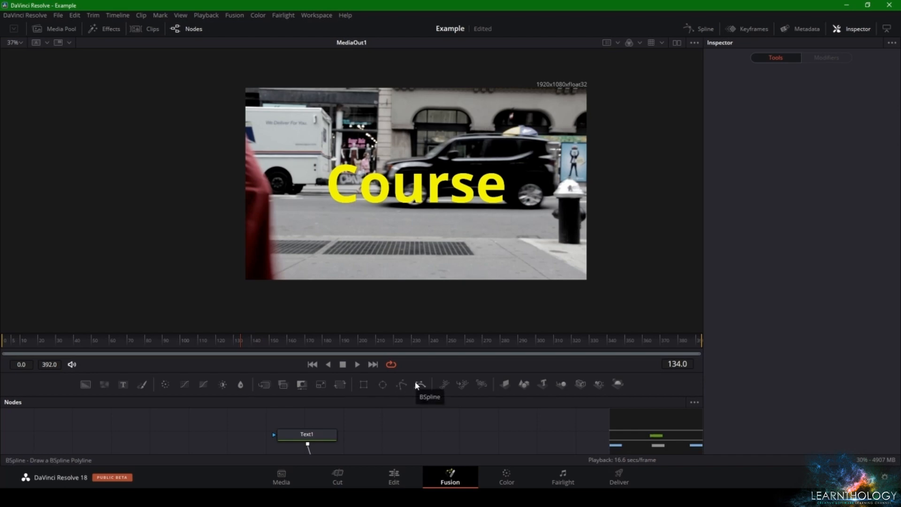
drag(402, 385, 222, 427)
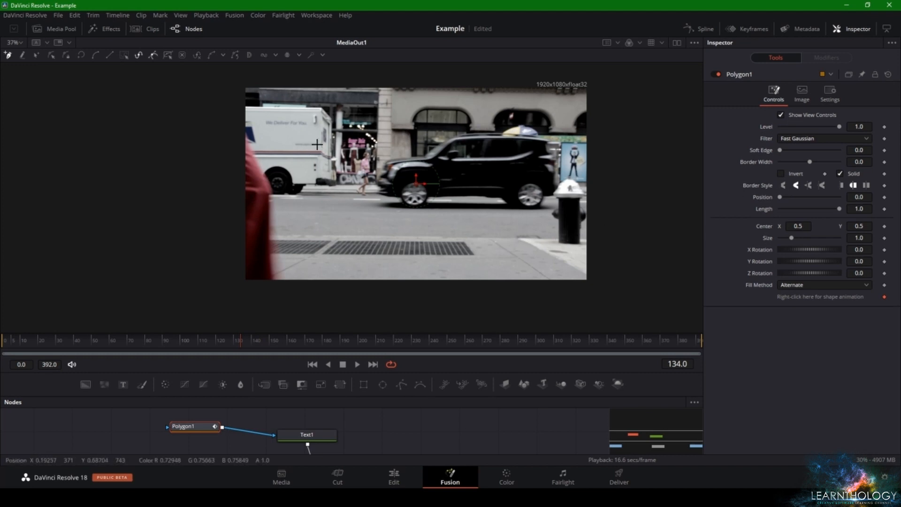
At frame 143, draw a closed polygon mask along the rear outline of the red trousers and out past the frame's left edge
click(357, 364)
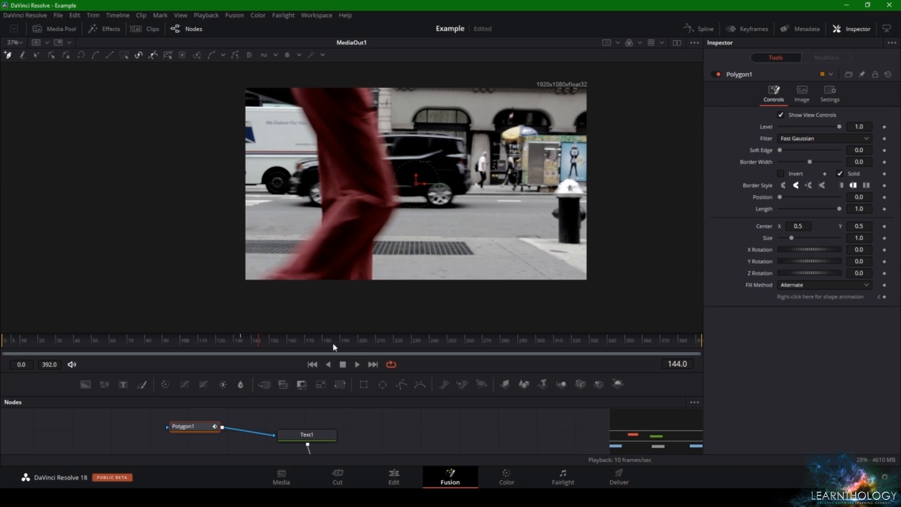
drag(245, 338, 257, 339)
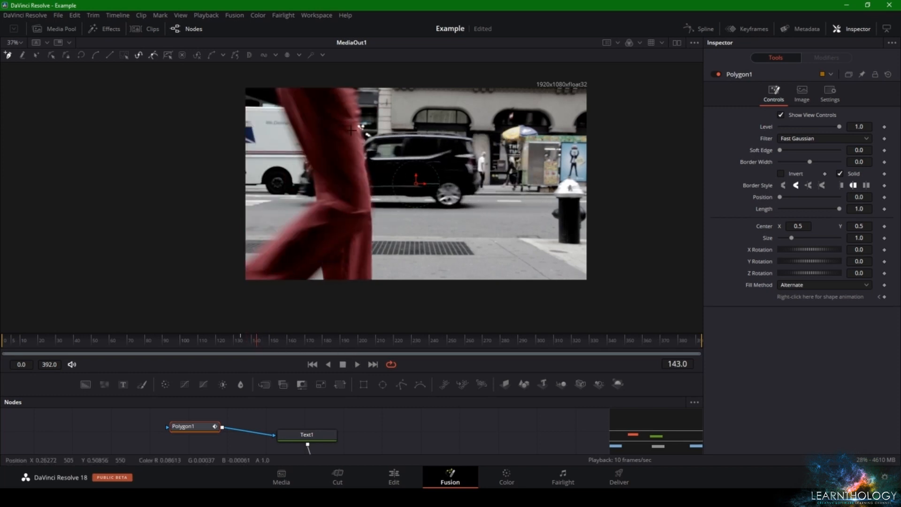
click(290, 123)
click(313, 174)
click(312, 205)
click(274, 241)
click(244, 265)
click(228, 277)
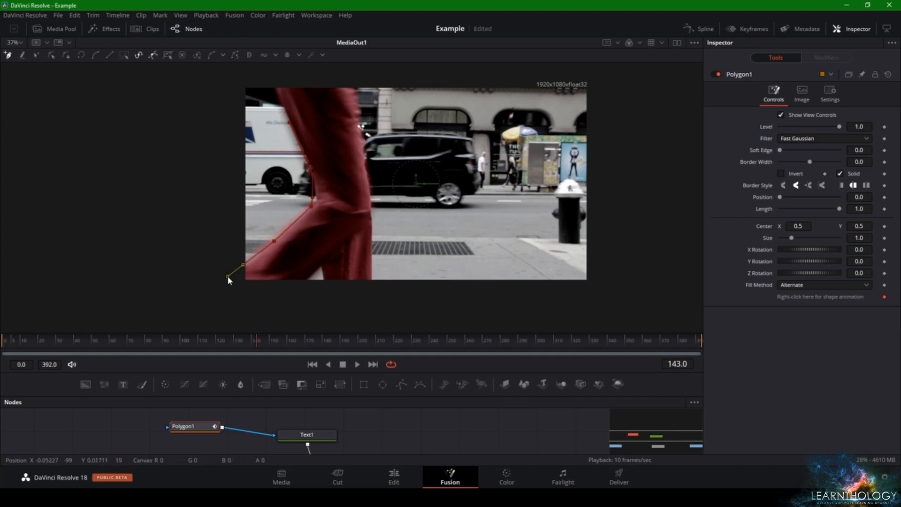
click(235, 96)
click(290, 123)
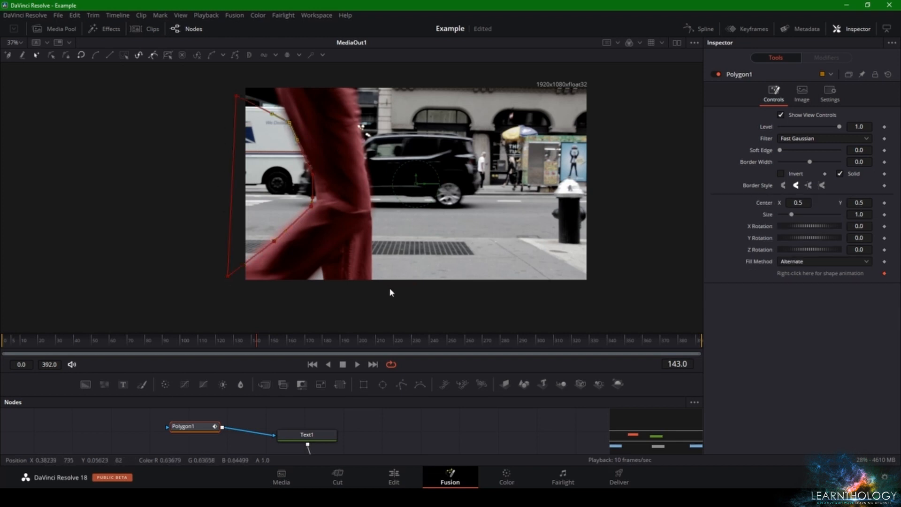
At frame 149, move the mask's leading-edge points onto the back of the red trousers and add a point near the hem
drag(257, 340, 267, 339)
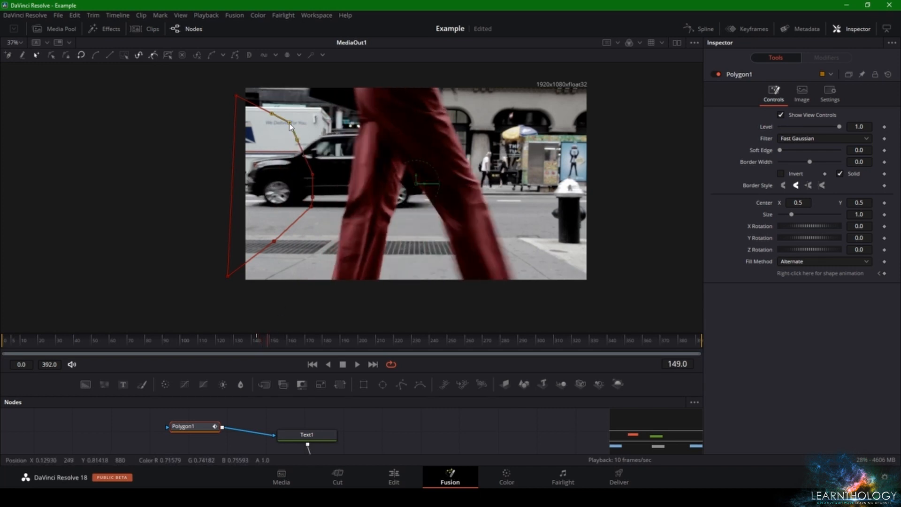
drag(290, 124, 362, 123)
click(314, 174)
drag(314, 176, 349, 196)
click(360, 124)
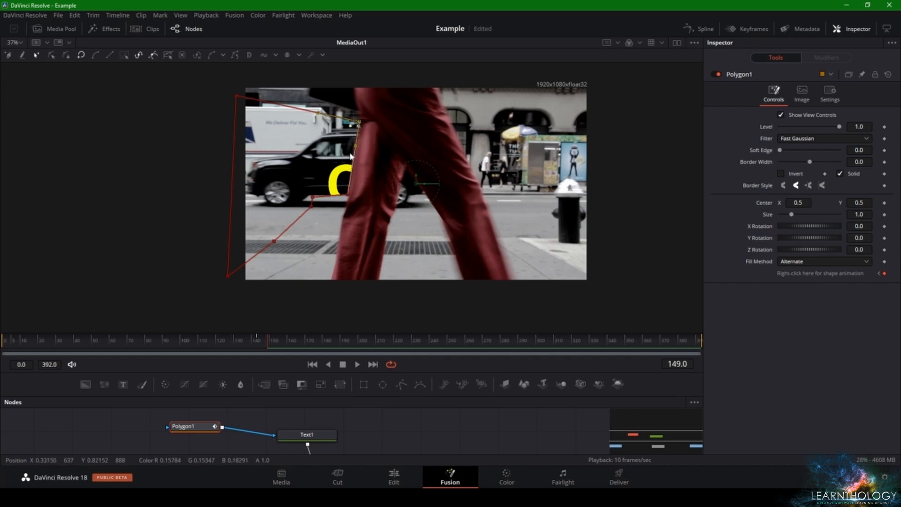
drag(323, 213, 332, 275)
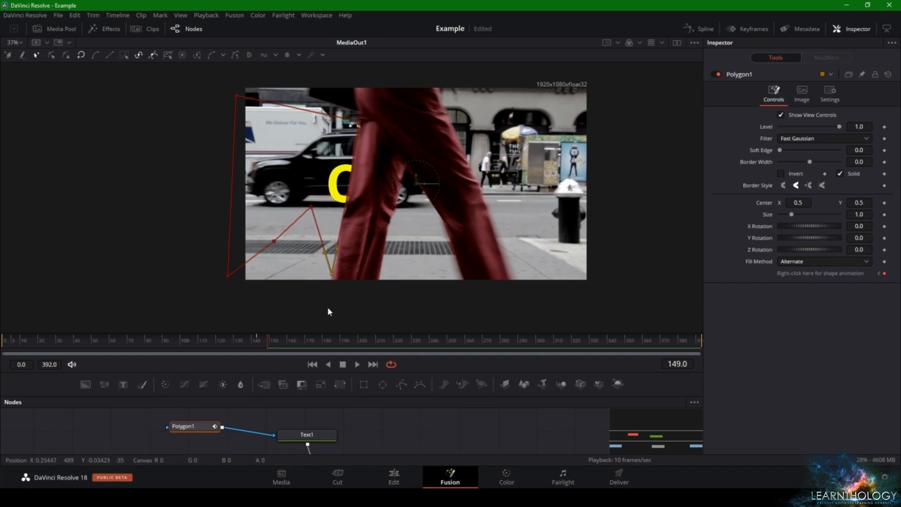
At frame 152, move the mask's upper, middle and lower leading-edge points to the rear outline of the red trousers
drag(264, 342, 273, 346)
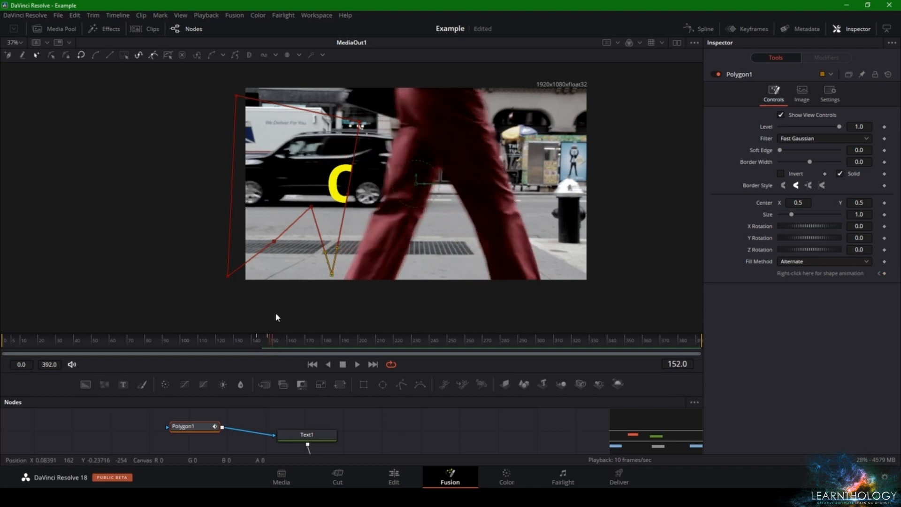
drag(360, 124, 401, 125)
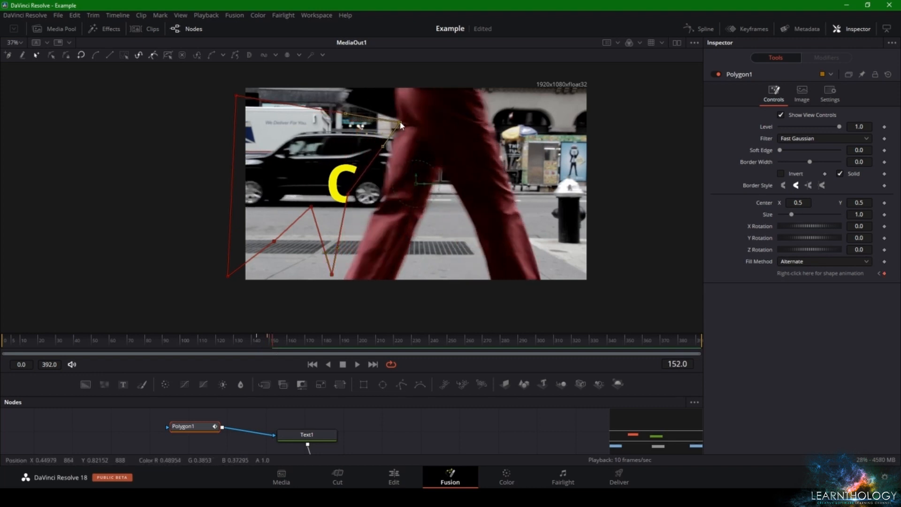
drag(346, 199, 377, 208)
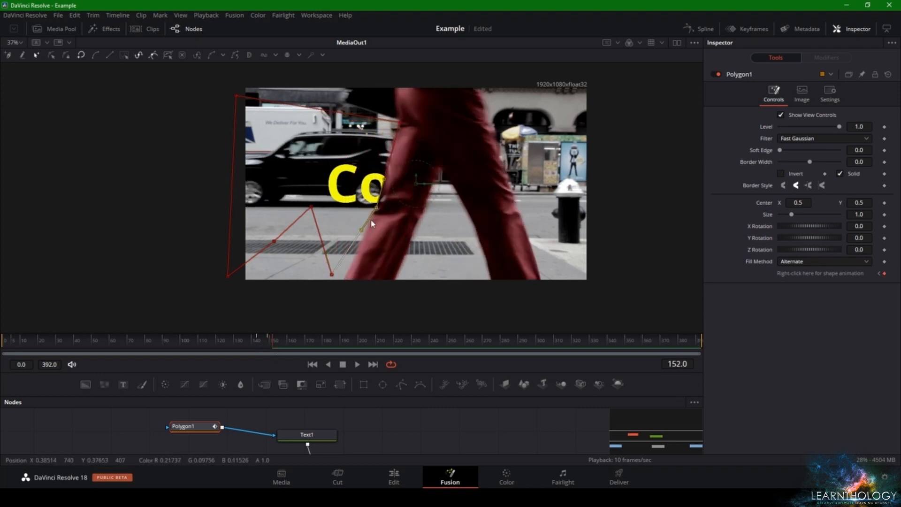
drag(334, 275, 341, 280)
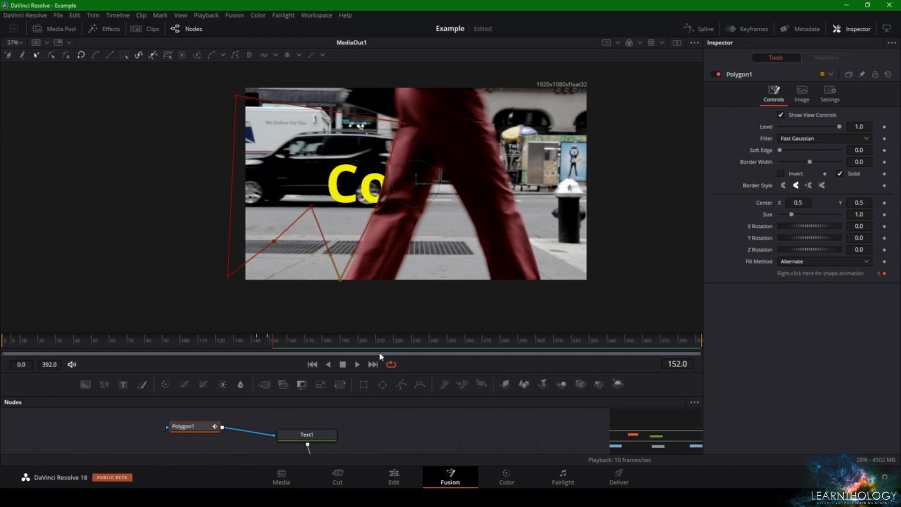
At frame 156, fit the mask's leading edge to the trousers' rear outline, adding two points along the trailing leg
click(280, 342)
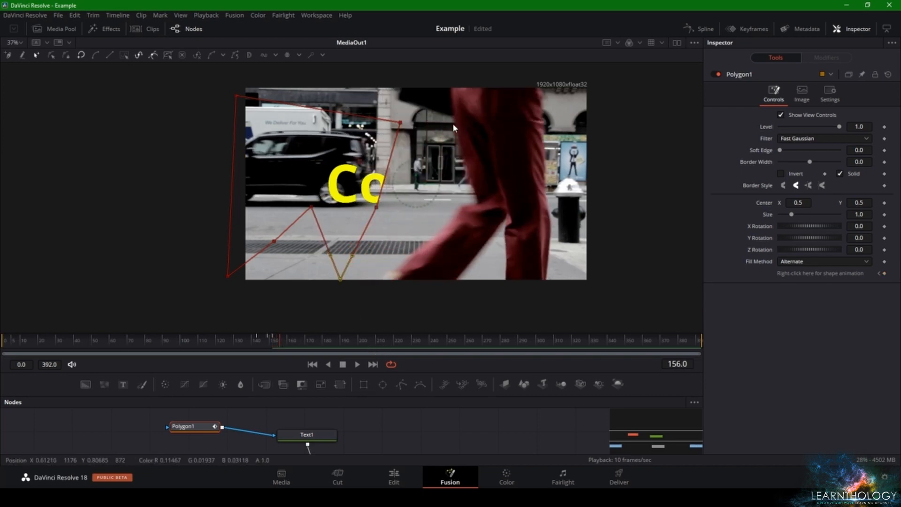
drag(400, 124, 453, 117)
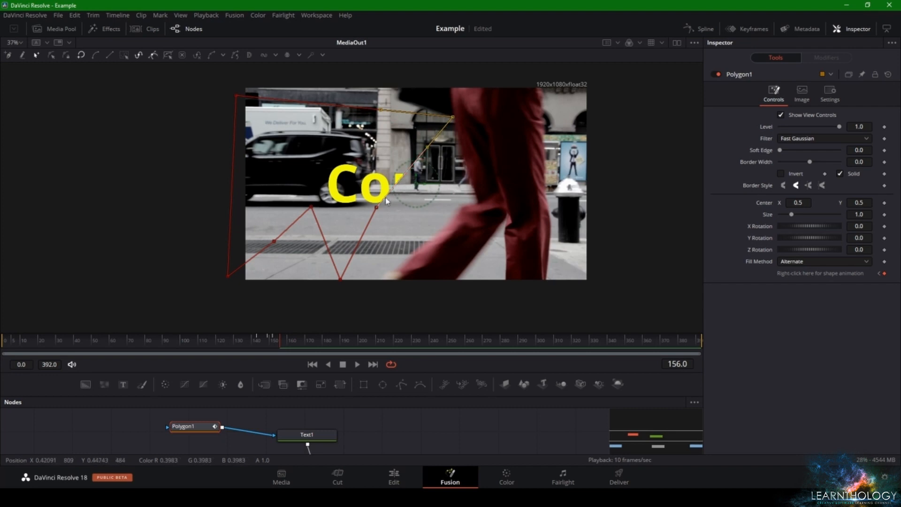
drag(376, 210, 477, 202)
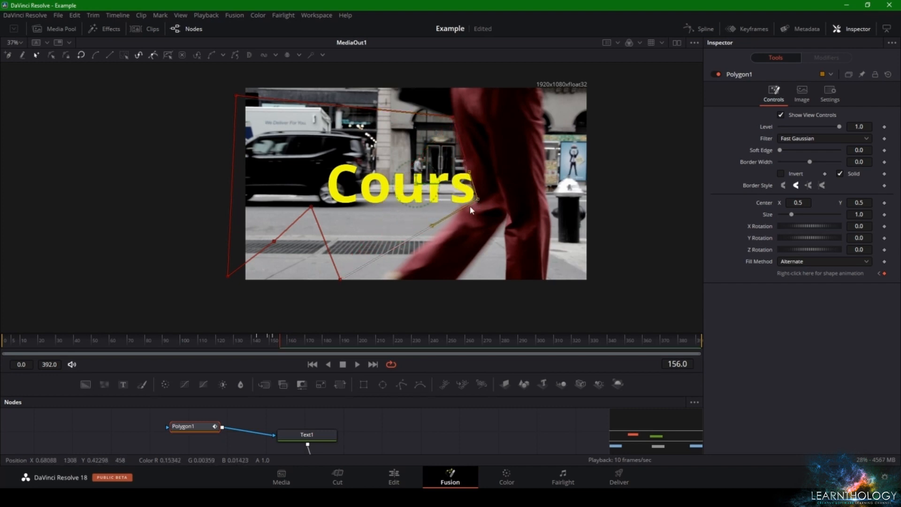
drag(392, 253, 410, 260)
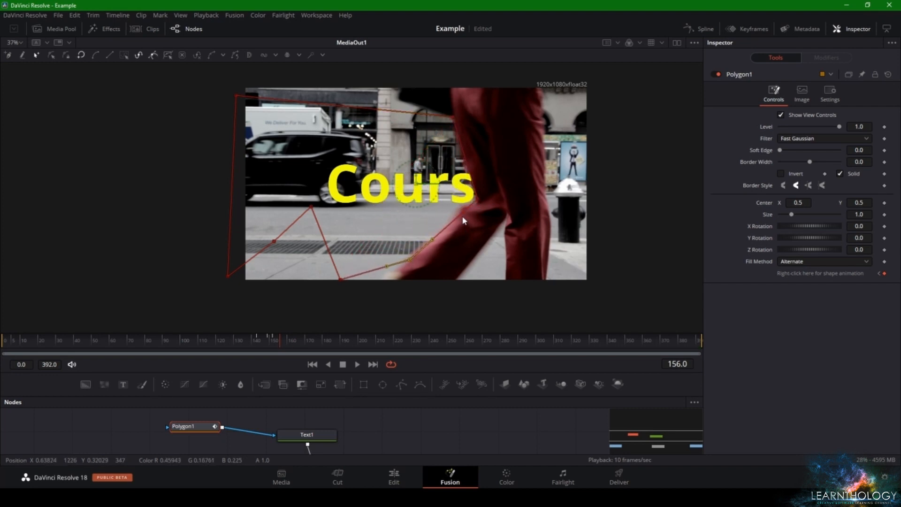
drag(461, 215, 459, 208)
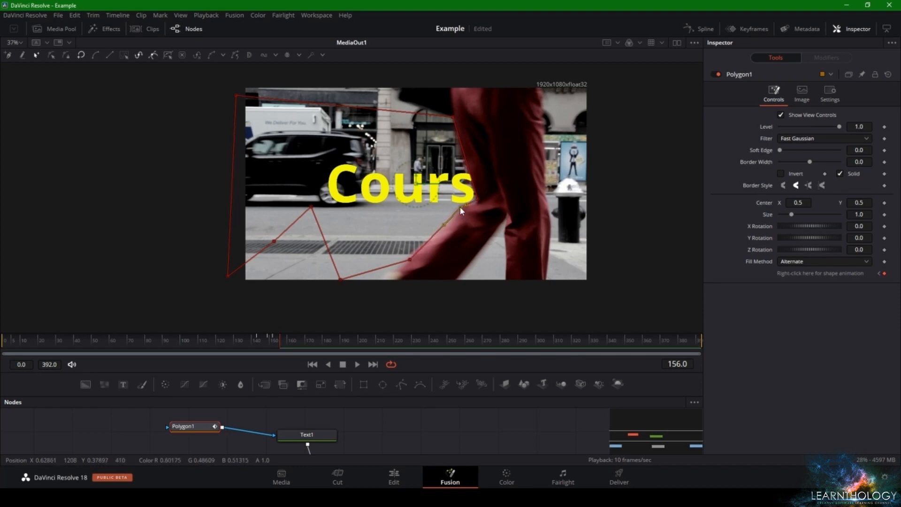
At frame 163, move the mask's leading-edge points past the end of the word Course to uncover the whole word
drag(284, 336, 294, 335)
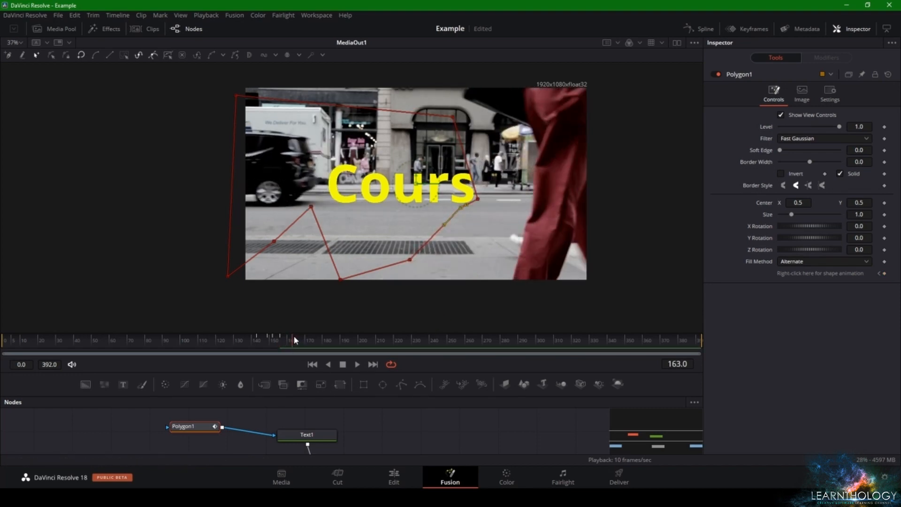
drag(478, 198, 531, 201)
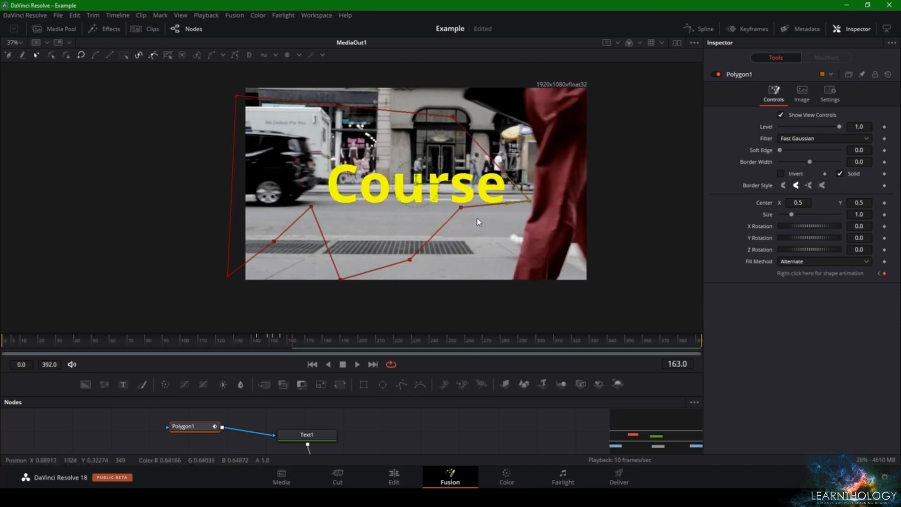
drag(462, 210, 509, 265)
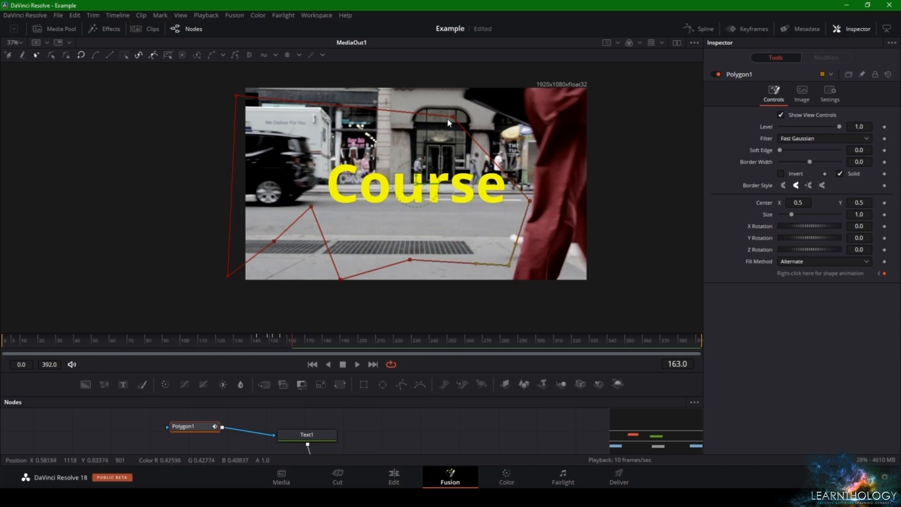
drag(448, 121, 532, 139)
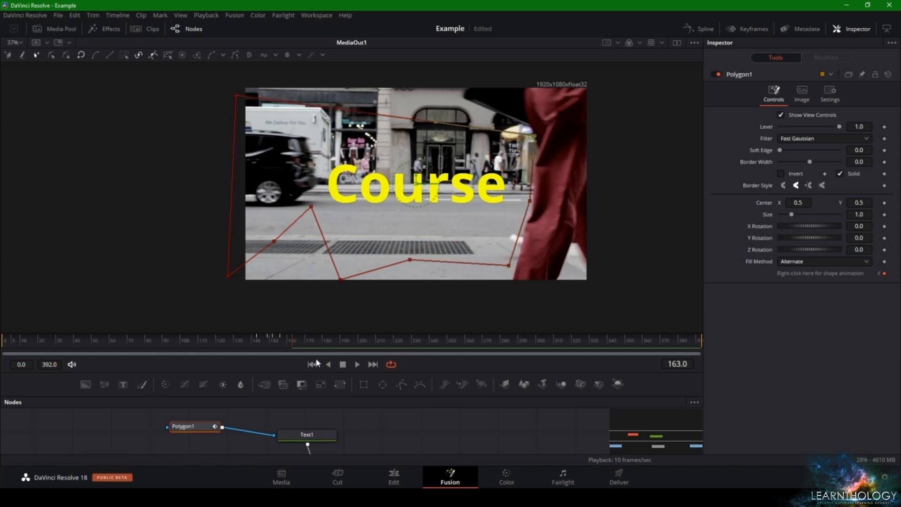
At frames 159, 157 and 158, move the mask's leading-edge point beside the final letter e onto the trousers' rear outline
click(287, 340)
drag(501, 200, 516, 202)
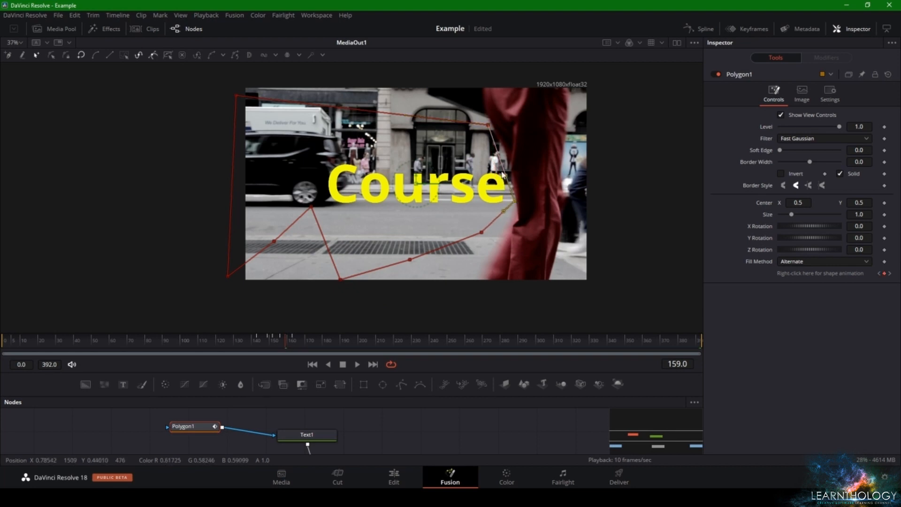
click(284, 341)
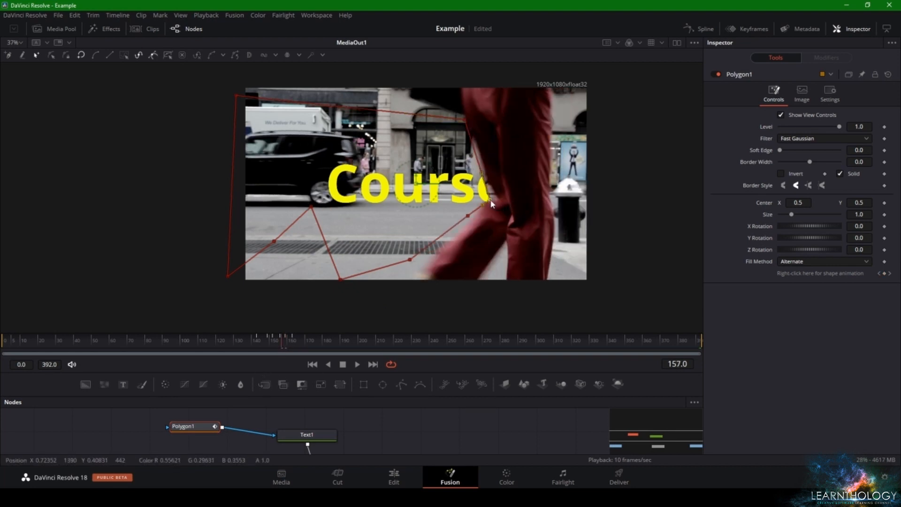
drag(492, 203, 498, 199)
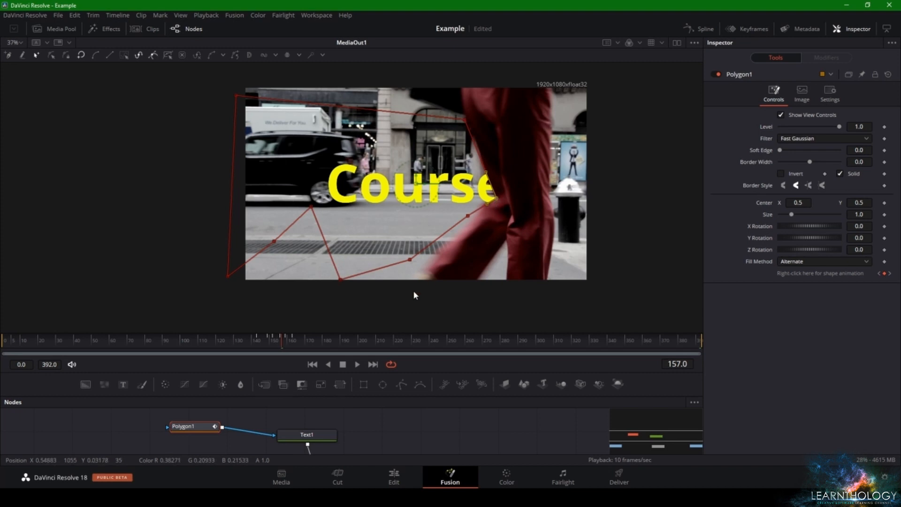
click(284, 340)
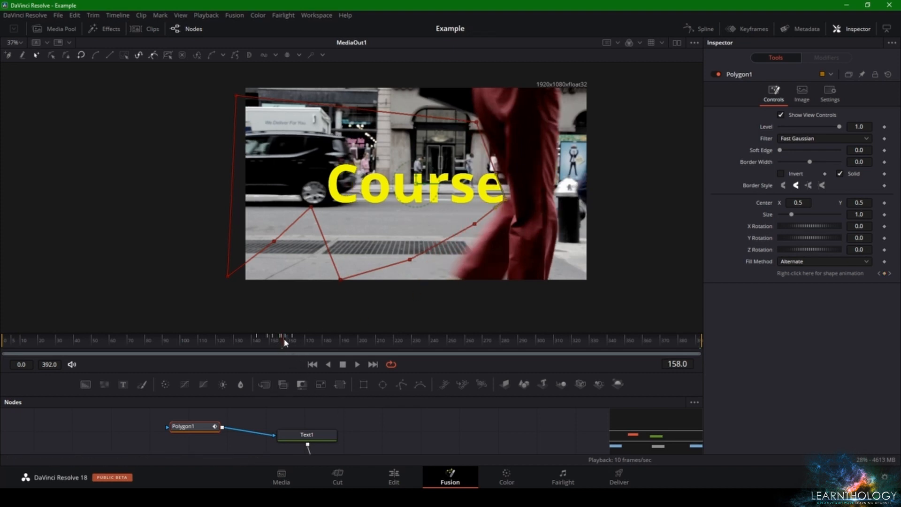
drag(508, 199, 511, 196)
right_click(511, 196)
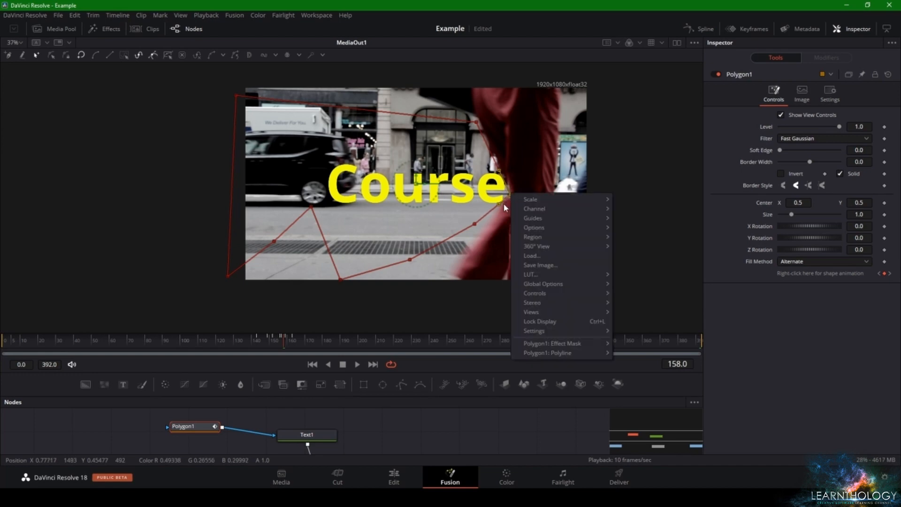
click(424, 426)
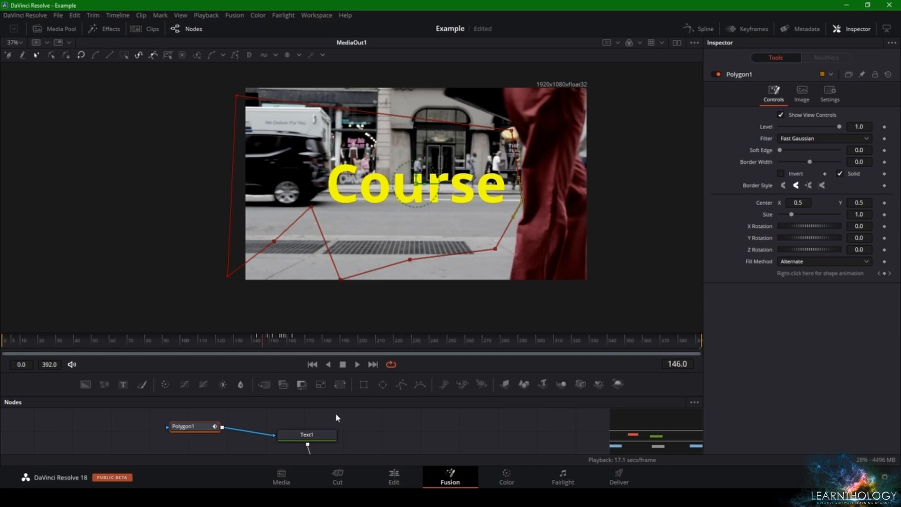
Play the second clip's text reveal on the Edit page, starting shortly before the person passes
click(406, 438)
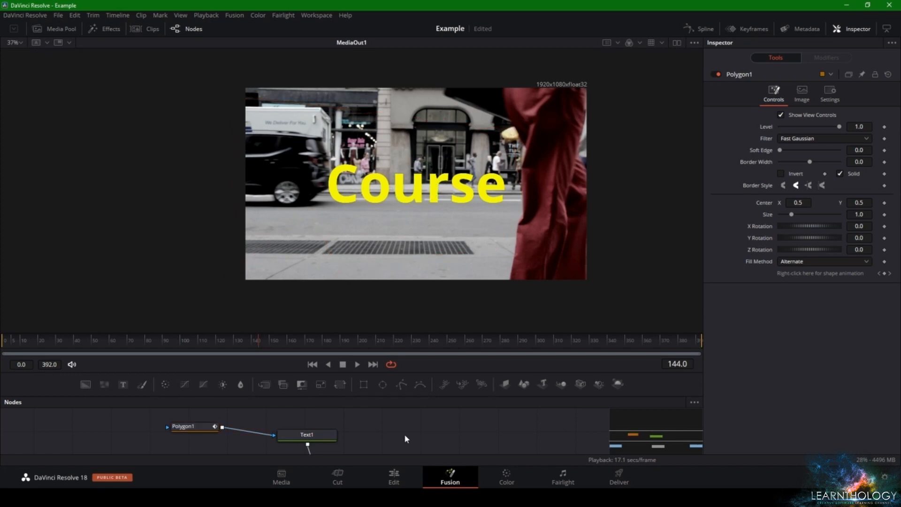
click(383, 473)
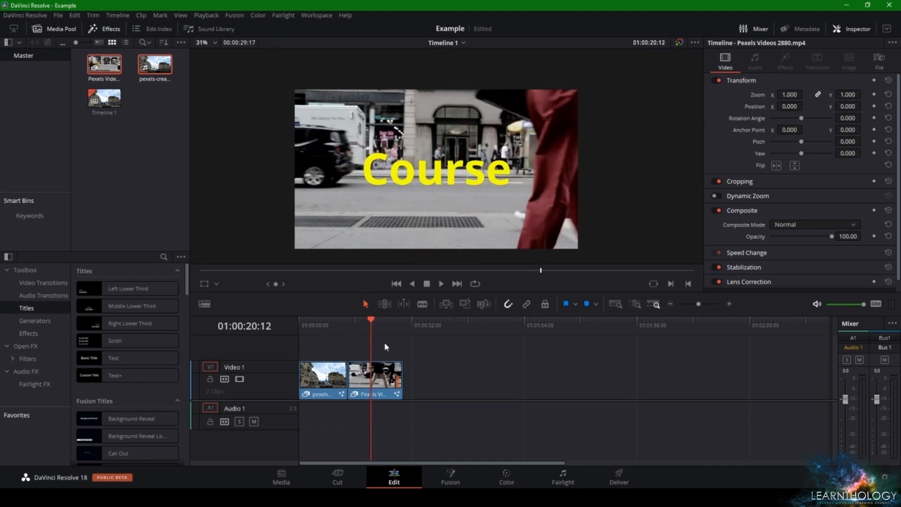
click(363, 324)
click(361, 325)
key(space)
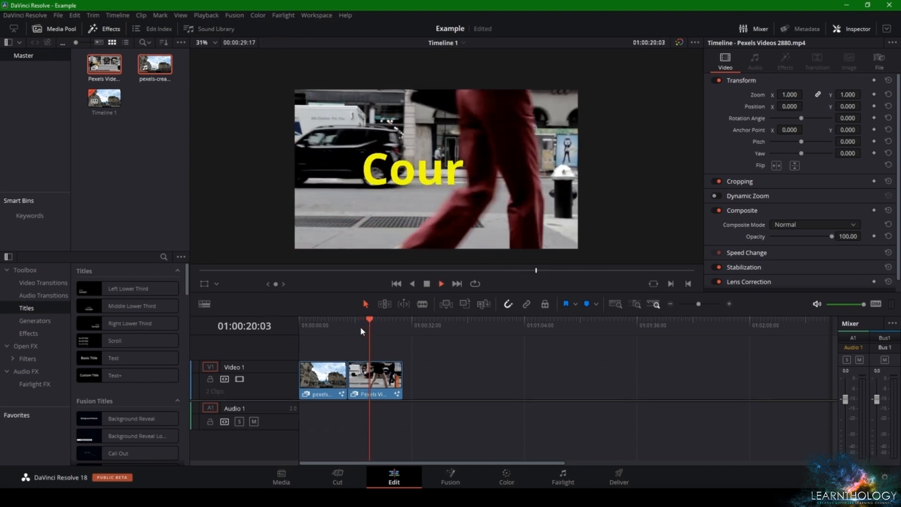
key(space)
click(361, 328)
key(space)
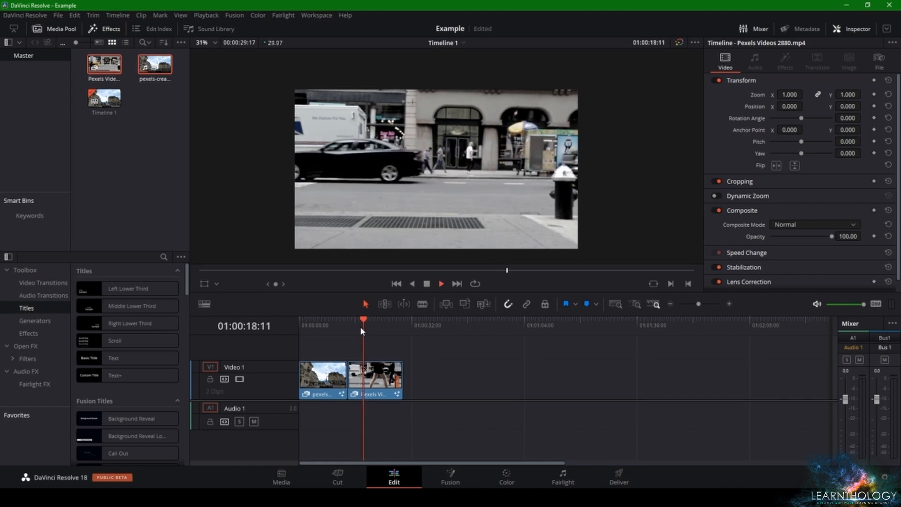
key(space)
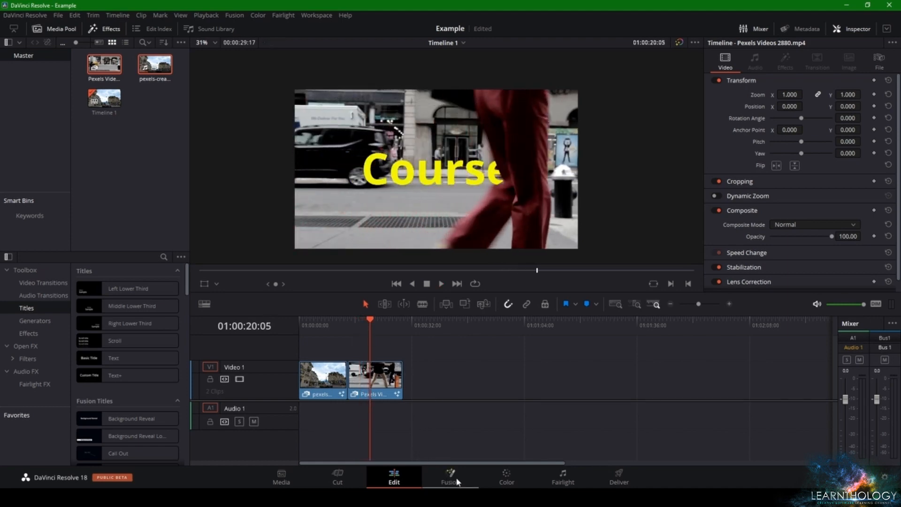
Return to the Fusion composition and insert a Blur node between the Polygon1 mask and Text1
click(468, 486)
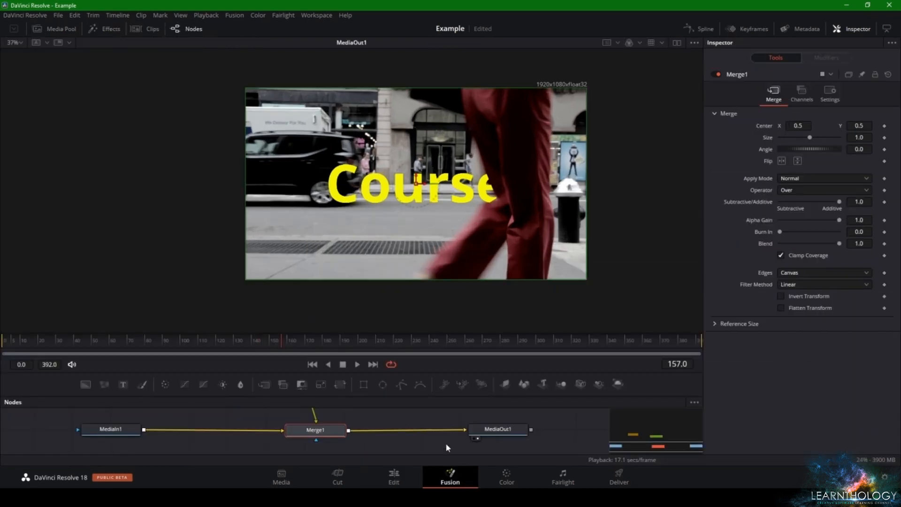
scroll(341, 413, up, 5)
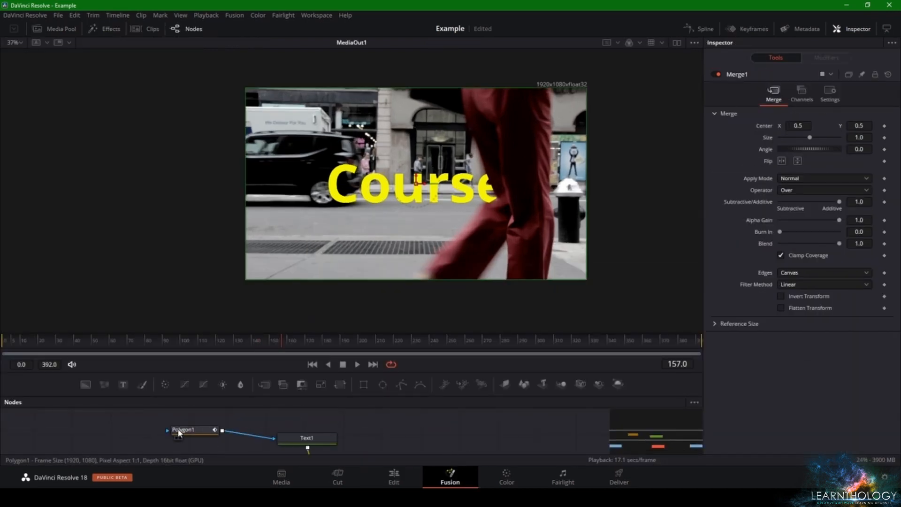
click(198, 429)
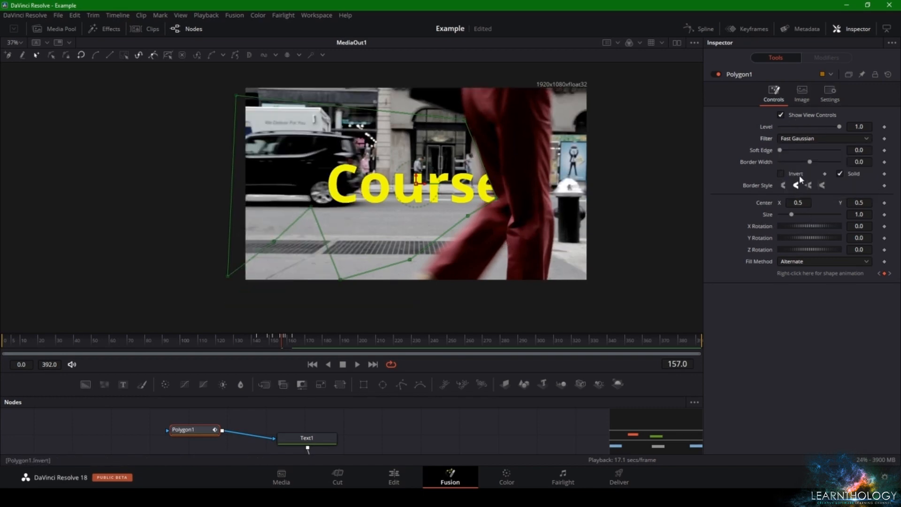
click(794, 263)
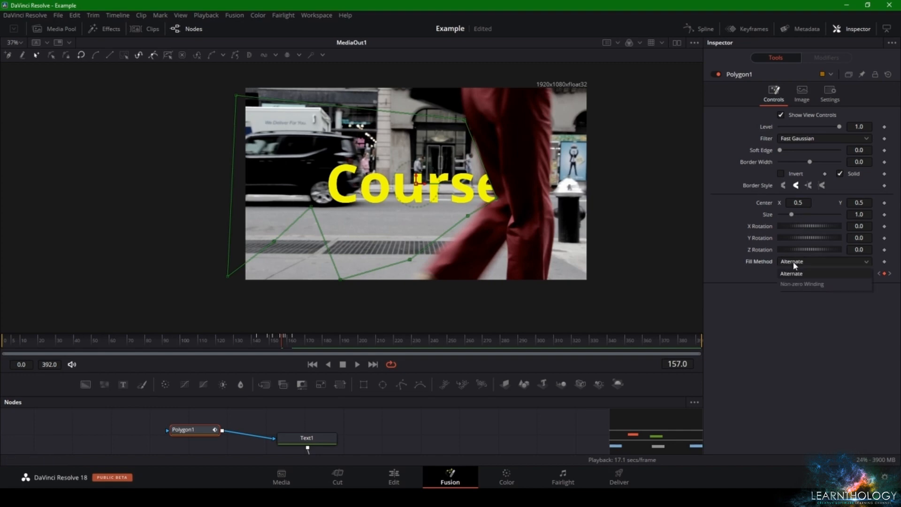
click(794, 265)
drag(186, 433, 158, 439)
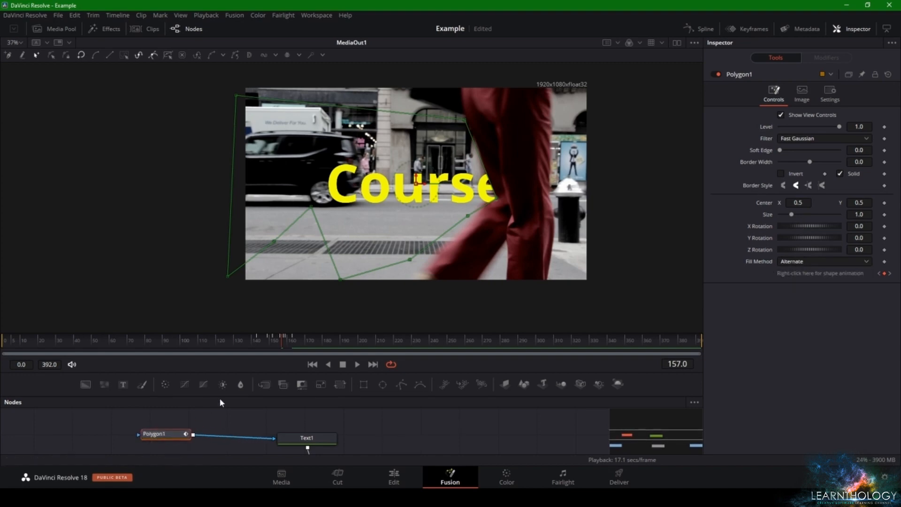
drag(222, 417, 239, 442)
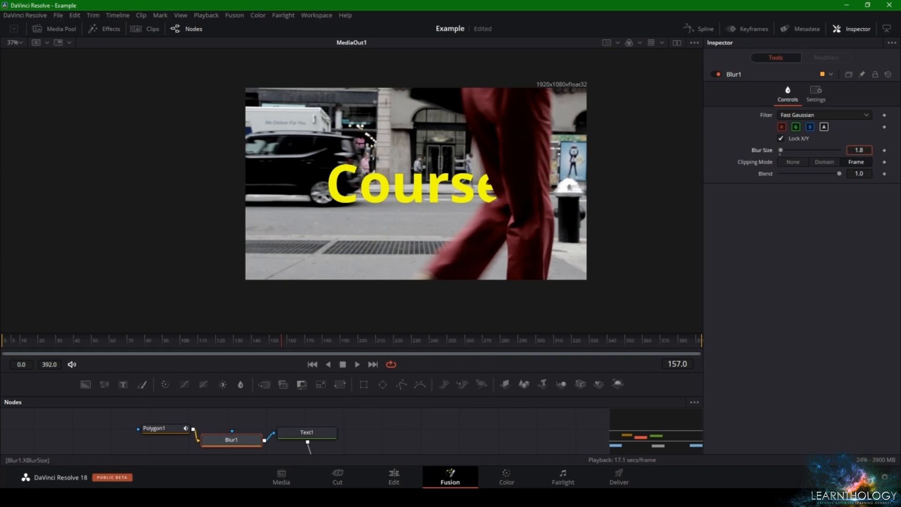
Set the Blur node's blur size to 4.6, judging the softened edge of the final letter e
drag(781, 150, 785, 150)
drag(859, 150, 860, 151)
drag(537, 190, 527, 192)
scroll(528, 190, up, 5)
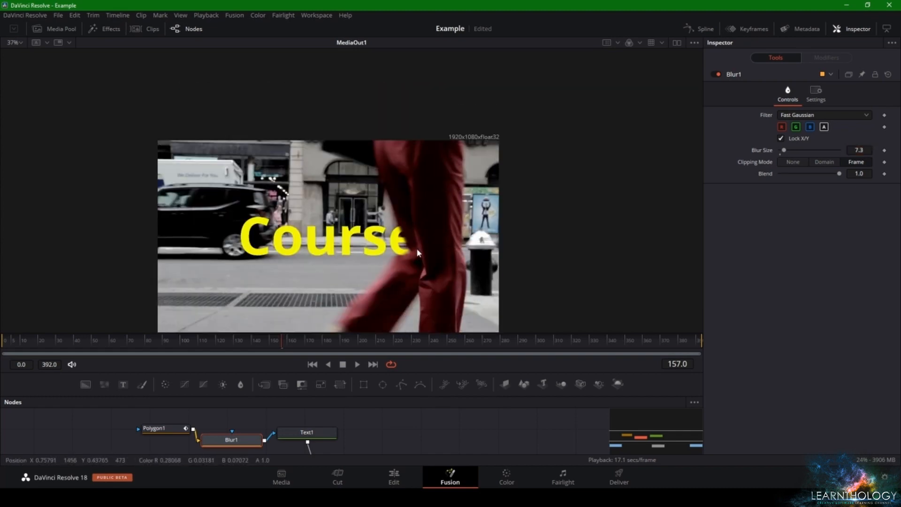
scroll(412, 199, down, 4)
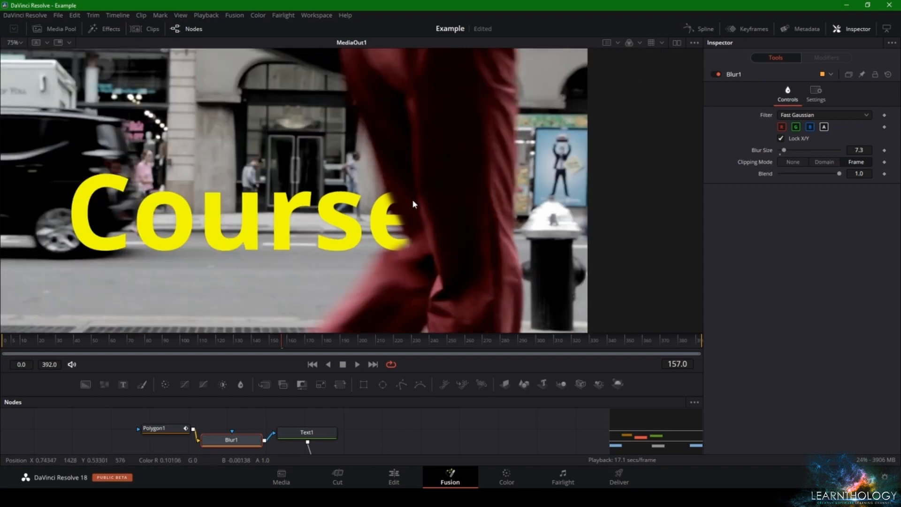
scroll(411, 201, up, 5)
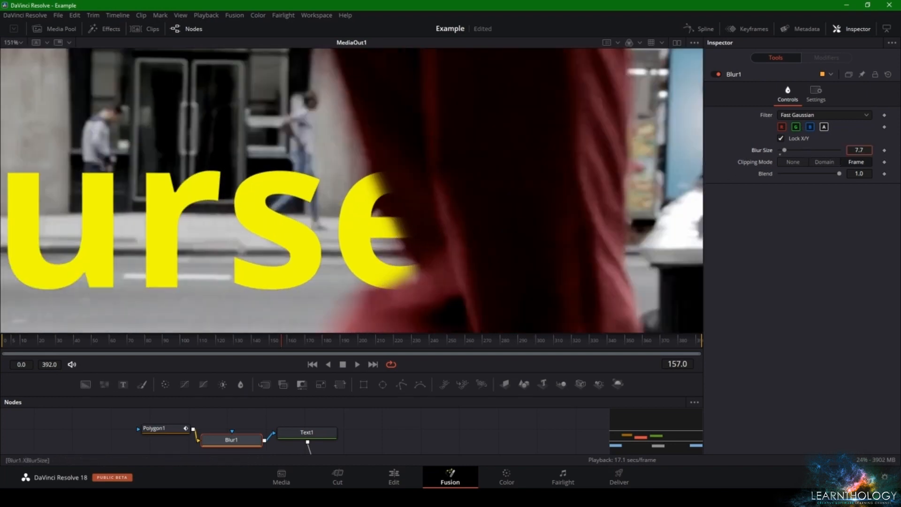
drag(784, 150, 782, 150)
scroll(513, 206, down, 7)
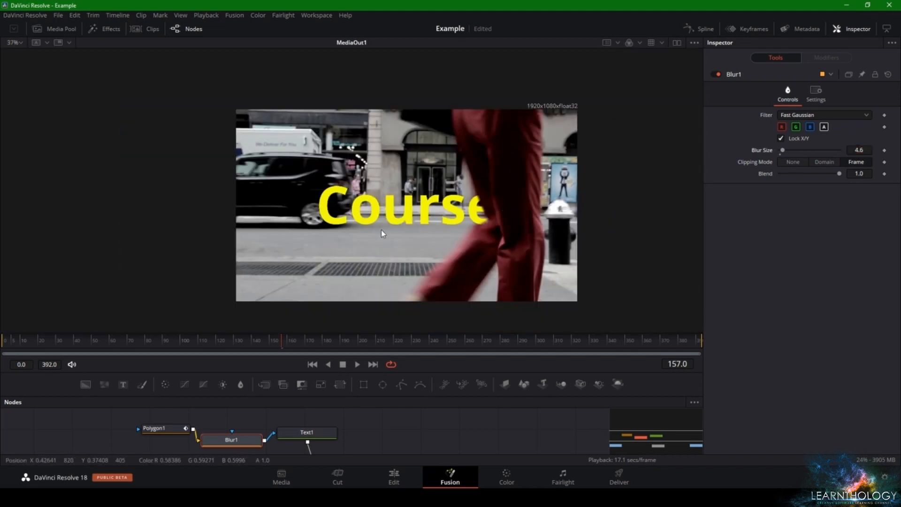
Examine the mask outline and the softened text edge against the trousers at frame 157
click(164, 429)
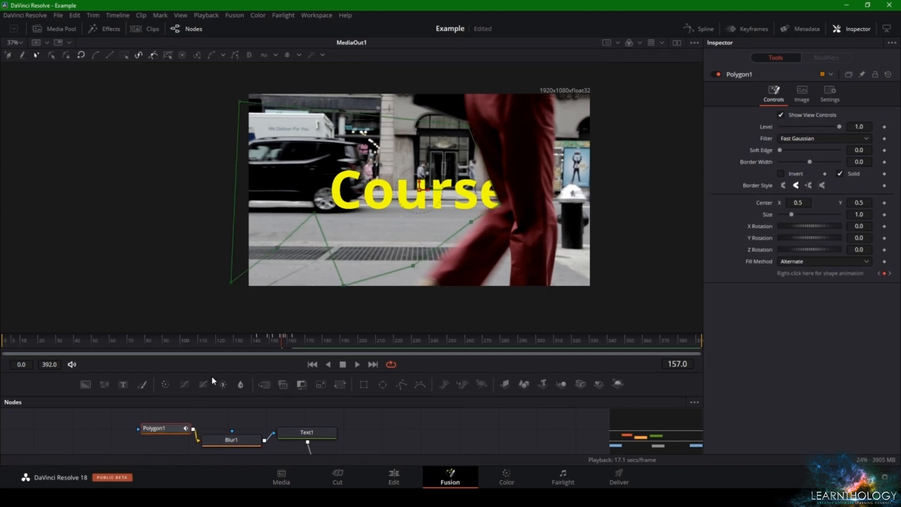
scroll(305, 282, up, 5)
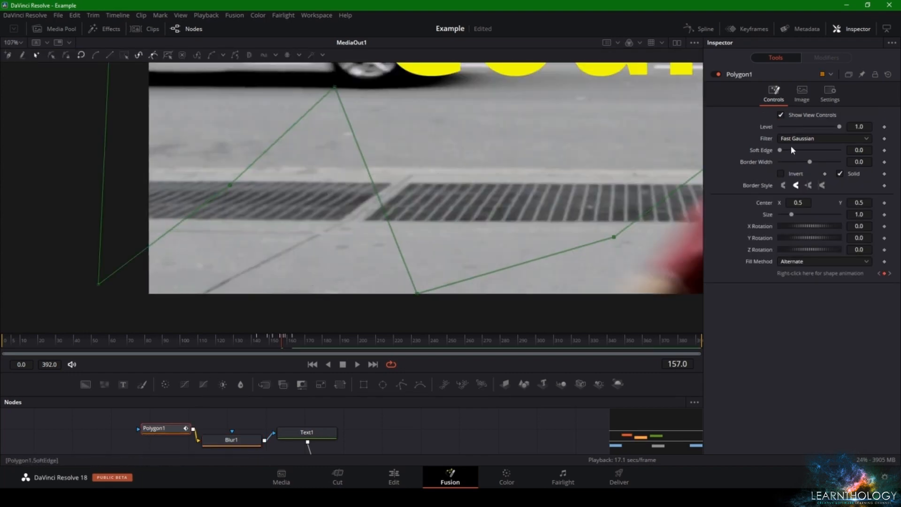
drag(162, 428, 139, 432)
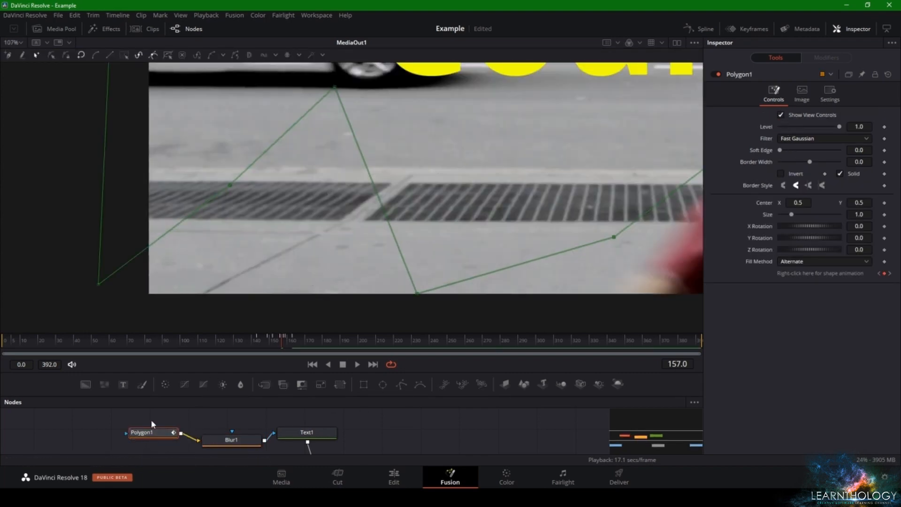
click(151, 419)
scroll(424, 227, down, 4)
scroll(469, 235, up, 4)
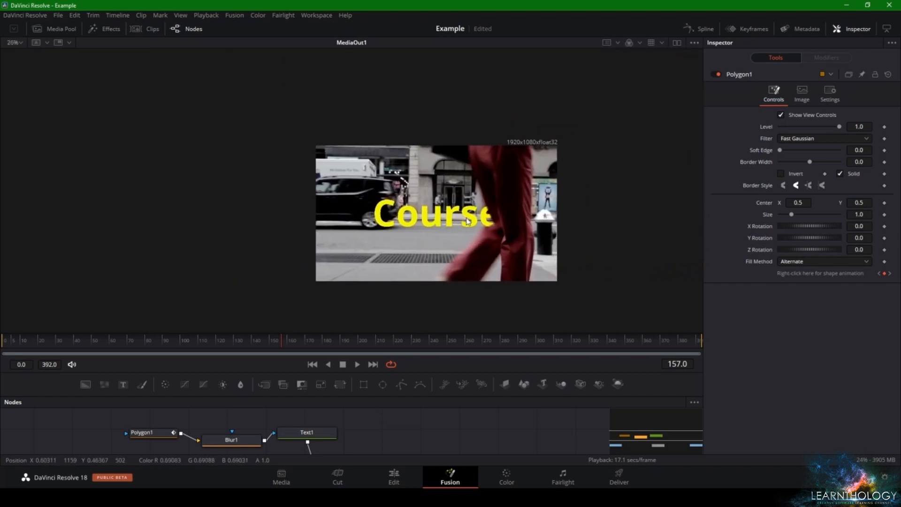
scroll(511, 239, up, 1)
scroll(456, 220, down, 3)
scroll(453, 173, up, 4)
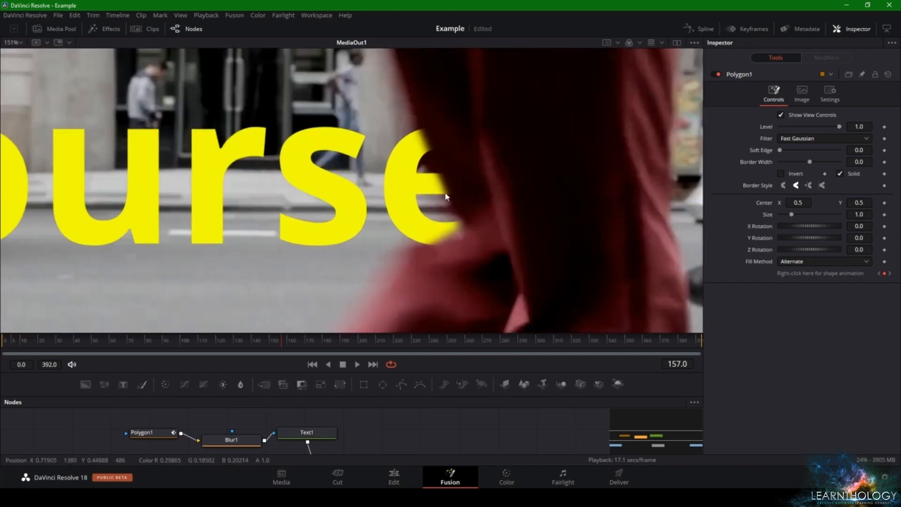
scroll(437, 195, down, 2)
scroll(437, 197, up, 1)
scroll(434, 199, down, 3)
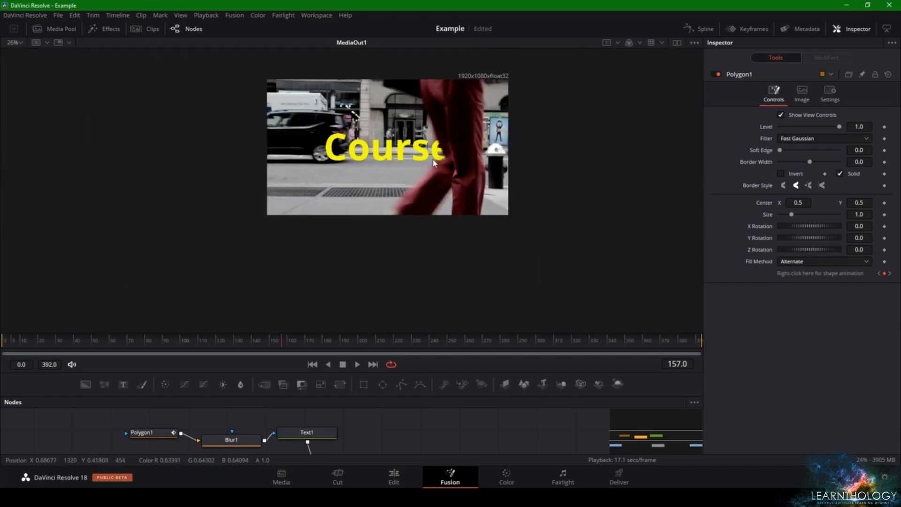
scroll(436, 211, up, 3)
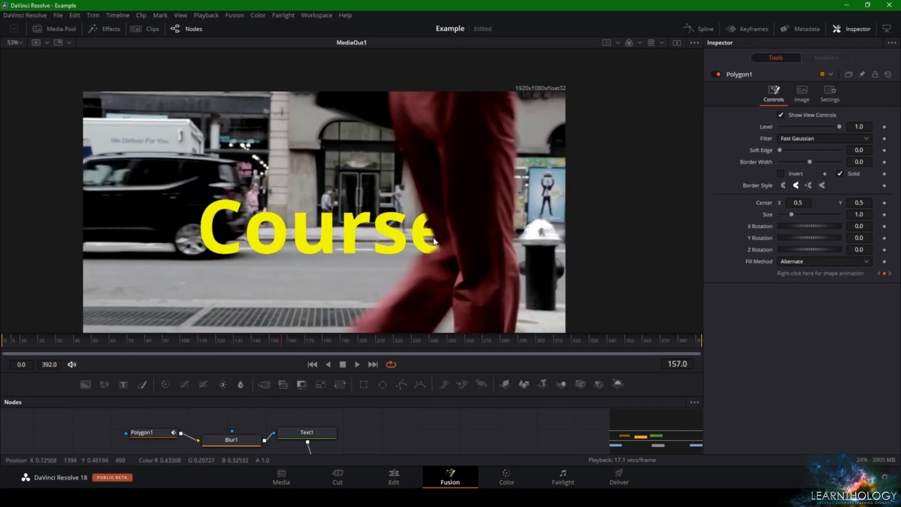
drag(444, 230, 452, 217)
scroll(452, 217, up, 2)
scroll(452, 217, down, 2)
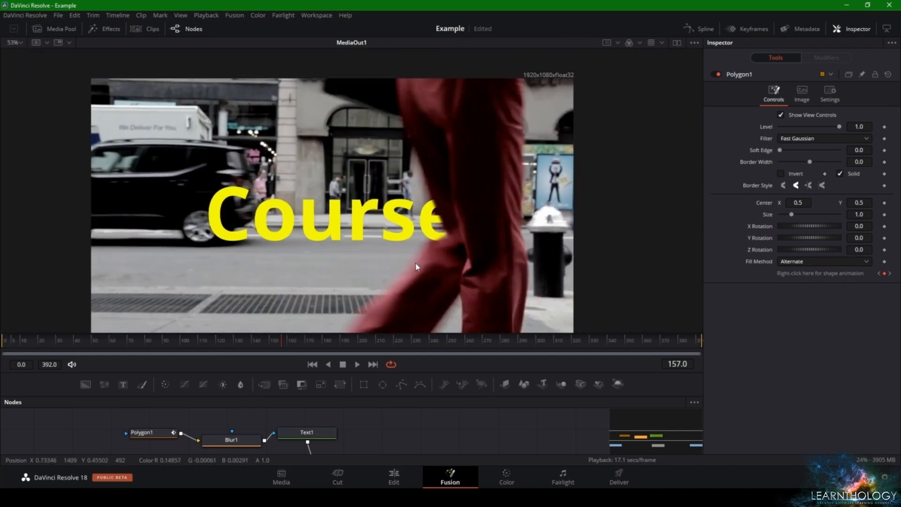
At frame 157, refit the Polygon1 mask points around the final letter e to the trousers' rear outline
click(172, 433)
scroll(478, 225, up, 5)
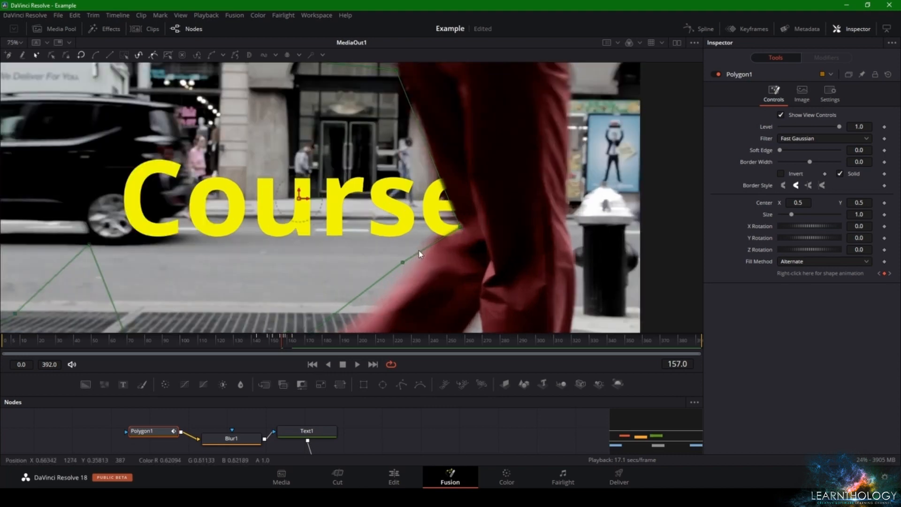
drag(444, 233, 475, 224)
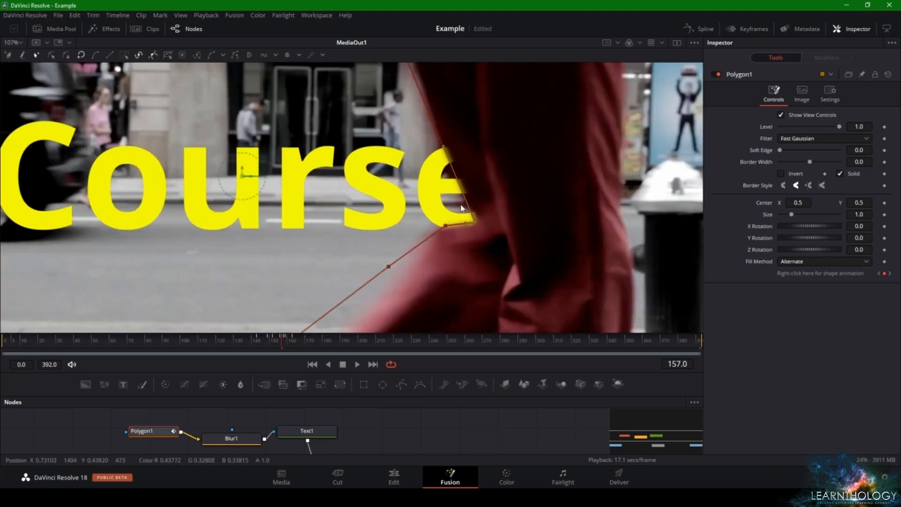
drag(450, 159, 444, 164)
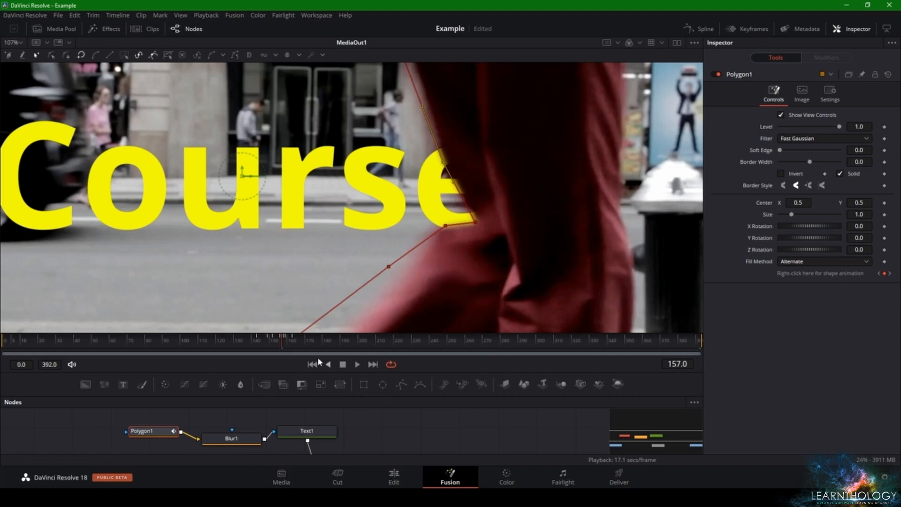
At frame 152, move the mask's leading-edge points beside the letter o further onto the trousers' rear outline
drag(280, 341, 277, 340)
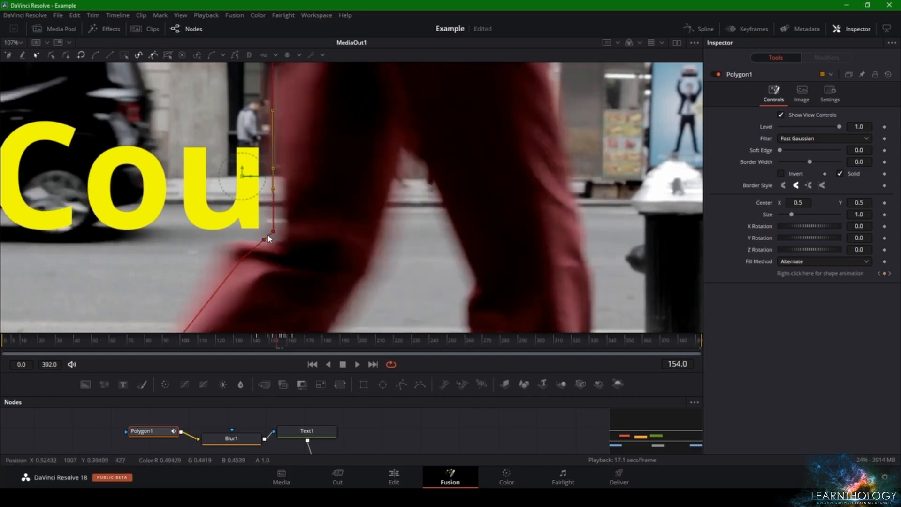
click(275, 341)
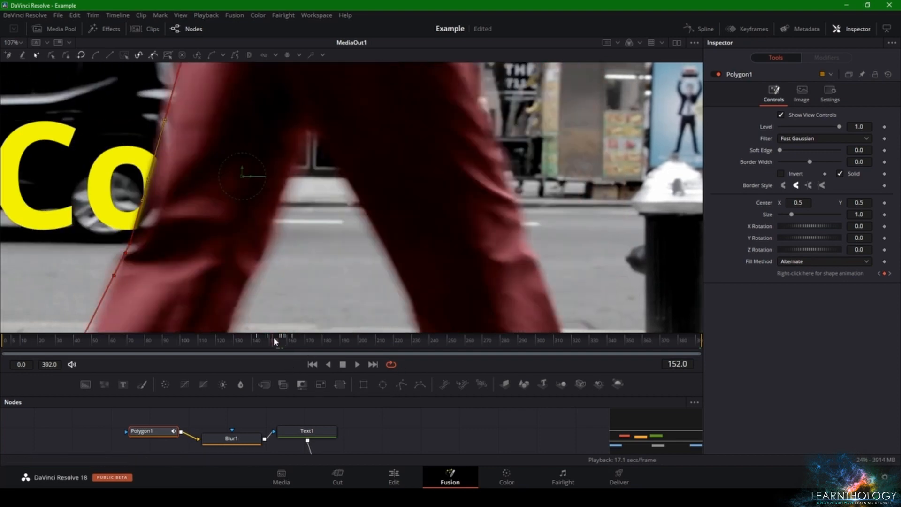
drag(141, 202, 159, 216)
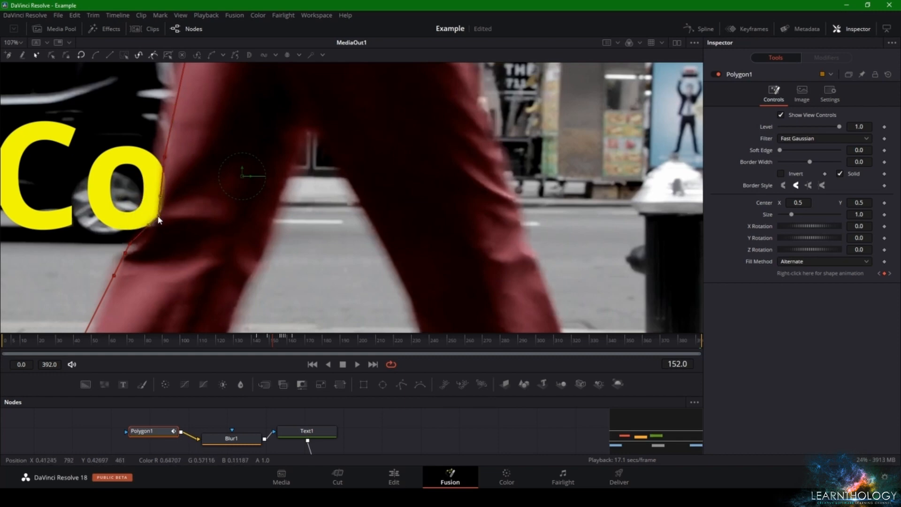
Review how the mask edge follows the trousers from frame 150 to frame 159, ending on the whole image
click(271, 338)
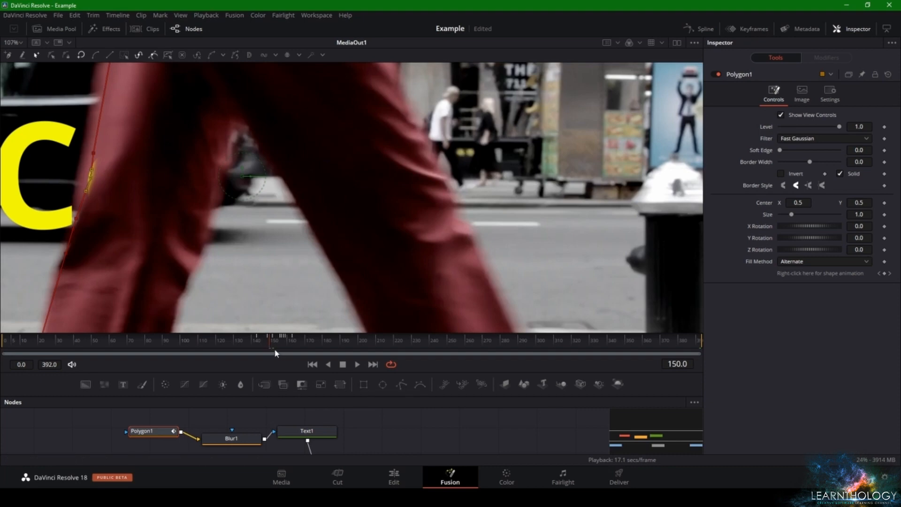
drag(271, 342, 286, 341)
scroll(390, 242, down, 5)
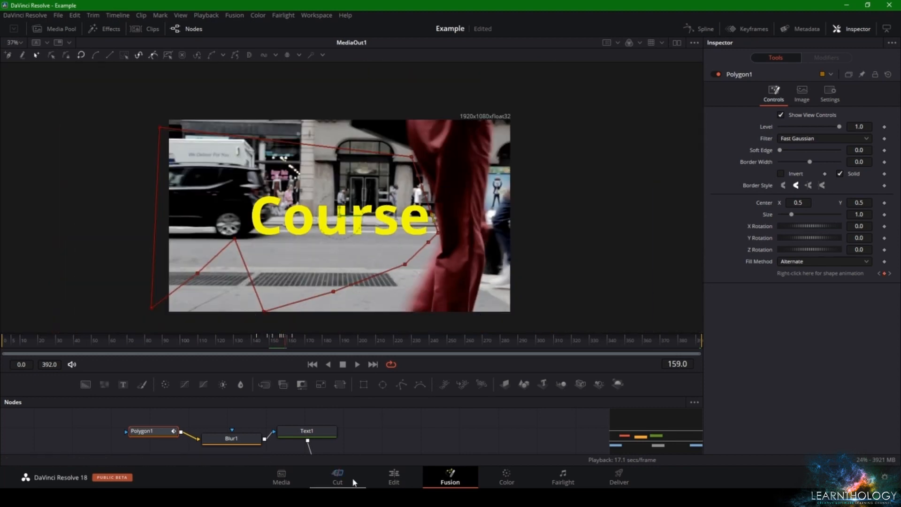
On the Edit page, play the second clip's text reveal several times from just before the red trousers enter
click(392, 477)
key(space)
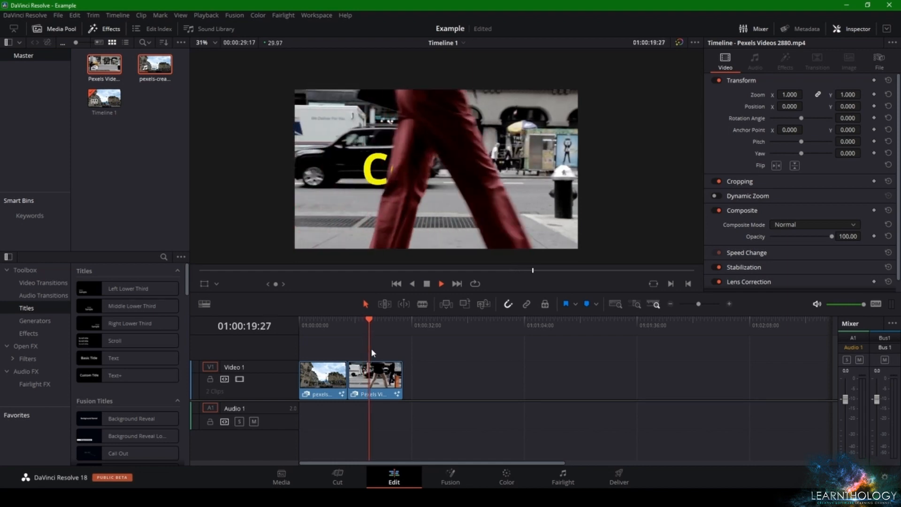
click(357, 331)
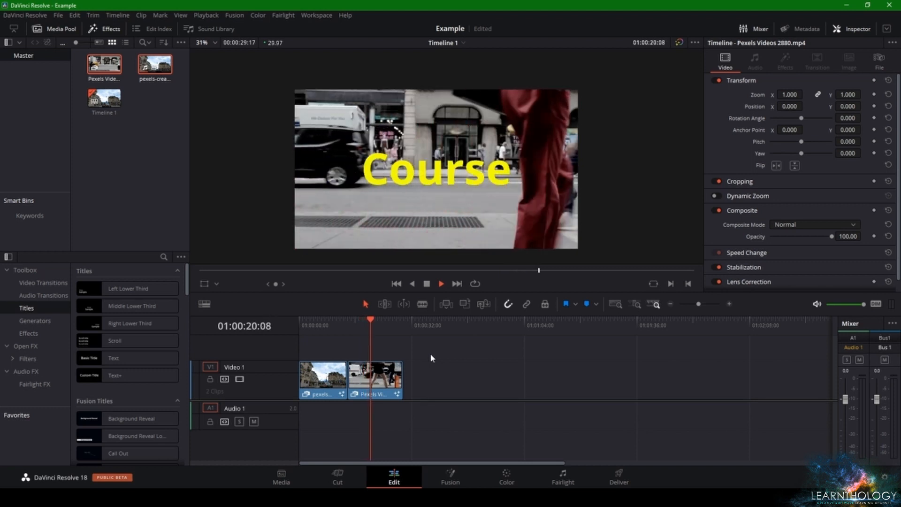
key(space)
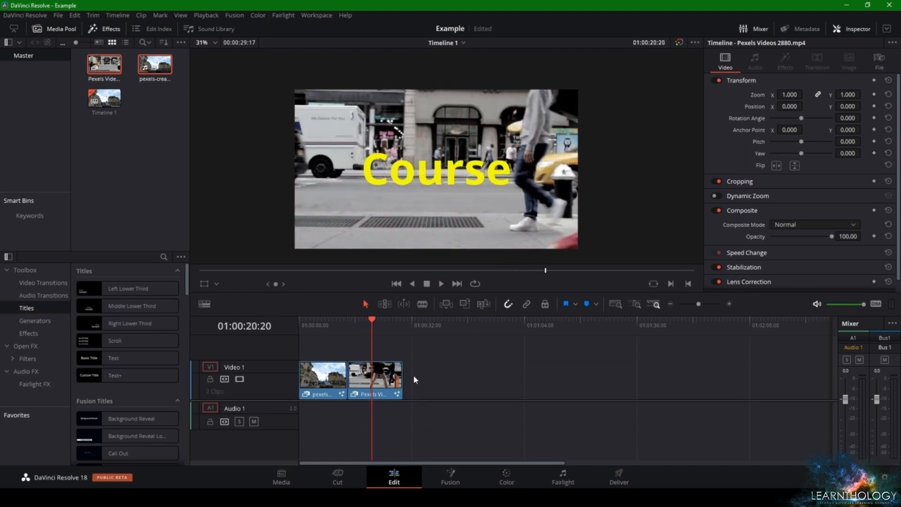
click(359, 331)
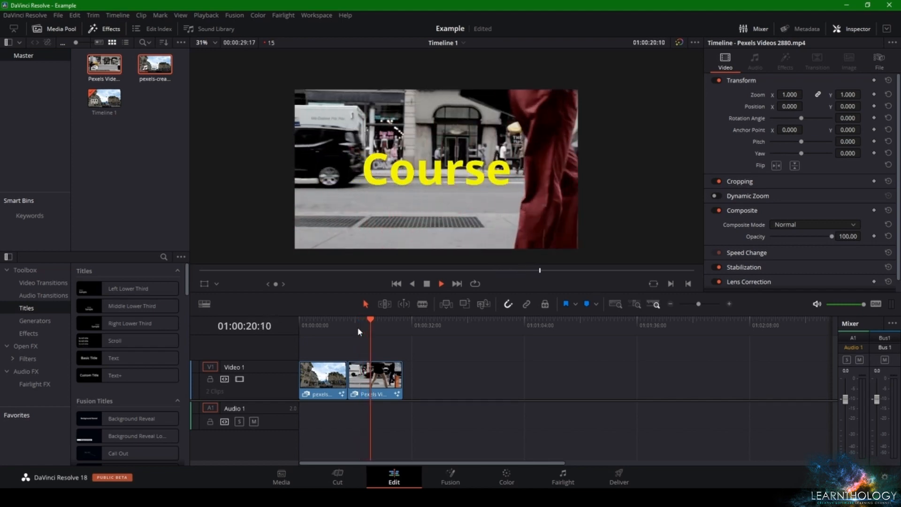
key(space)
drag(359, 328, 348, 329)
key(space)
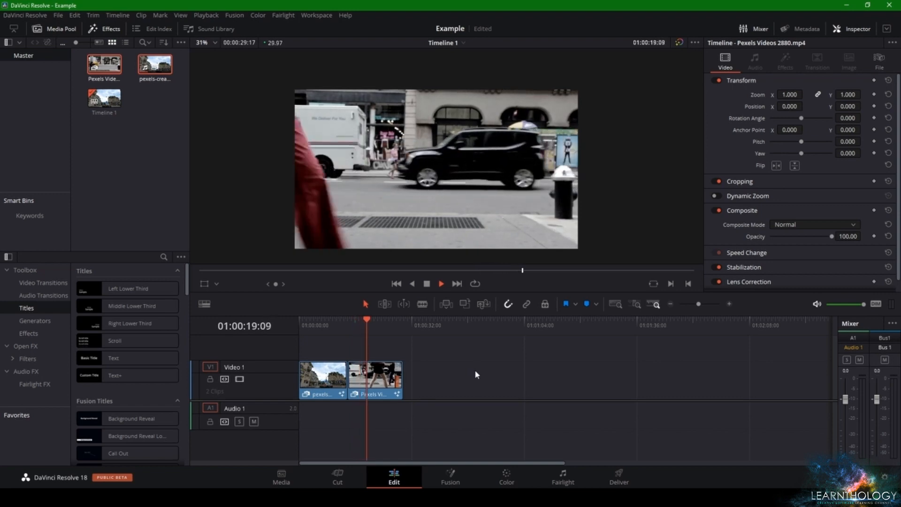
key(space)
Back in Fusion, save the project and set the Blur node's blur size to 6.4, judging the text edge at frame 155
click(450, 474)
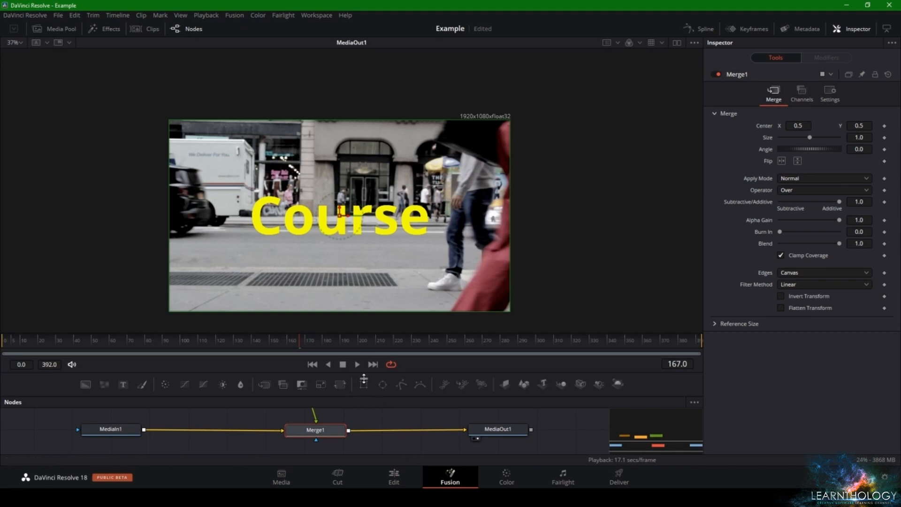
mouse_move(290, 349)
mouse_down()
mouse_move(271, 341)
mouse_move(279, 347)
mouse_up()
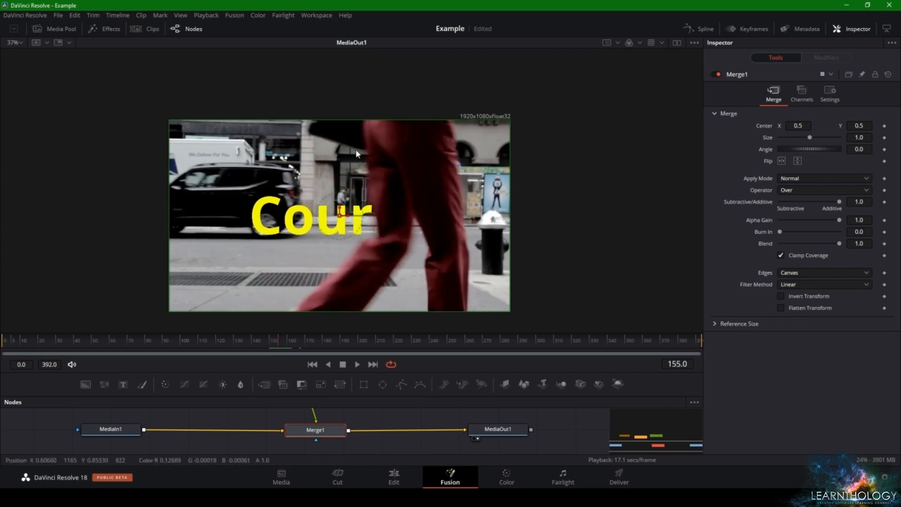
key(ctrl+s)
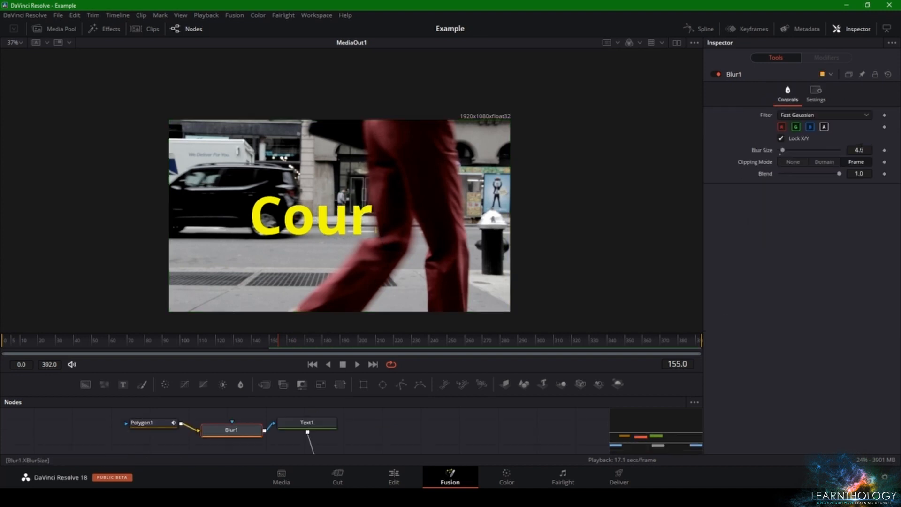
mouse_move(862, 149)
mouse_down()
mouse_move(875, 150)
mouse_move(860, 147)
mouse_up()
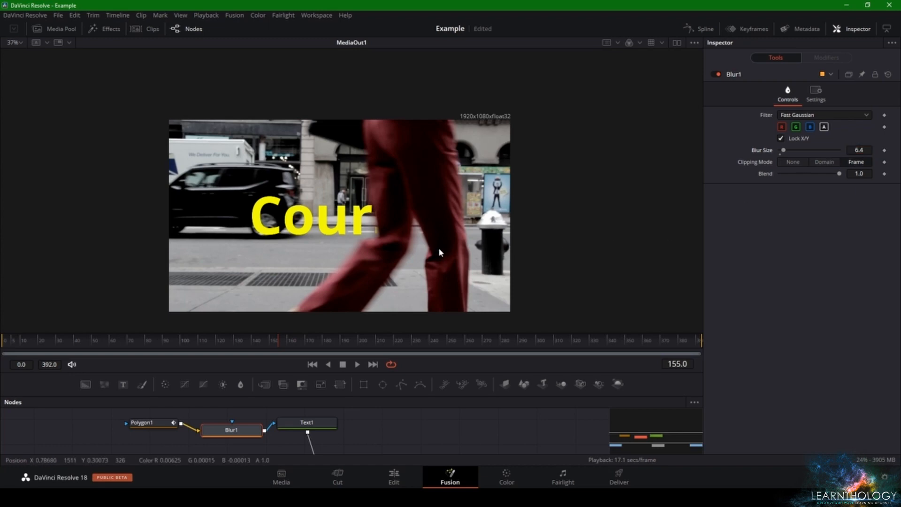
scroll(404, 239, up, 1)
scroll(399, 239, down, 1)
scroll(383, 242, up, 3)
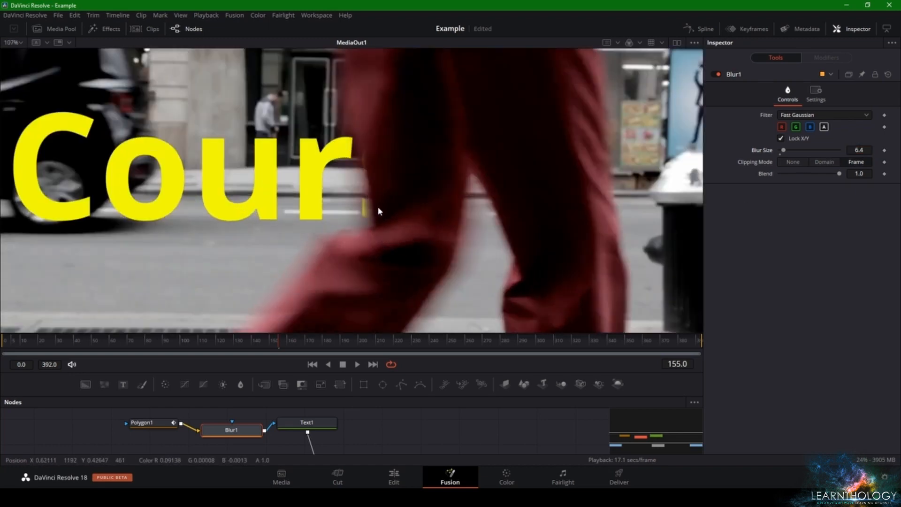
scroll(389, 226, down, 2)
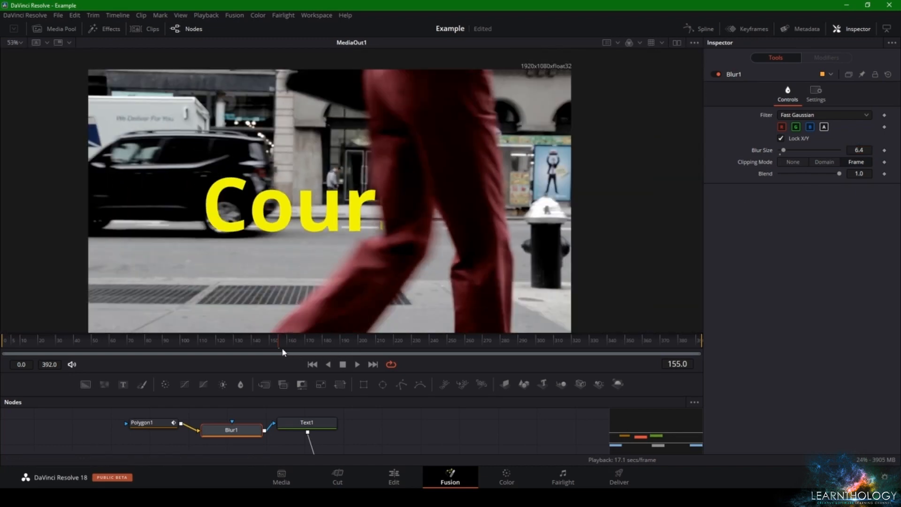
Preview the softened text reveal in Fusion up to frame 162 and view the whole image
mouse_move(278, 344)
mouse_down()
mouse_move(249, 340)
mouse_move(291, 351)
mouse_up()
key(space)
key(space)
scroll(354, 265, down, 3)
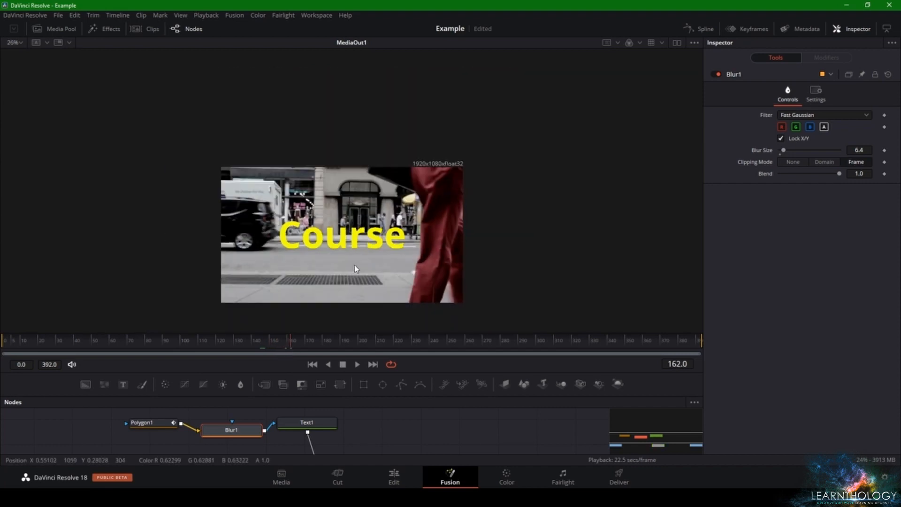
On the Edit page, review the first clip's retouched sky from the start of the timeline
click(381, 479)
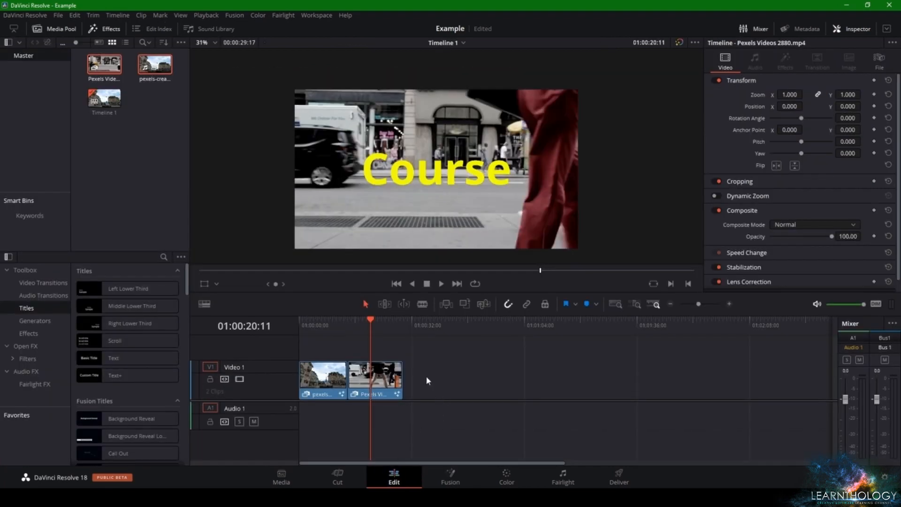
drag(357, 322, 300, 323)
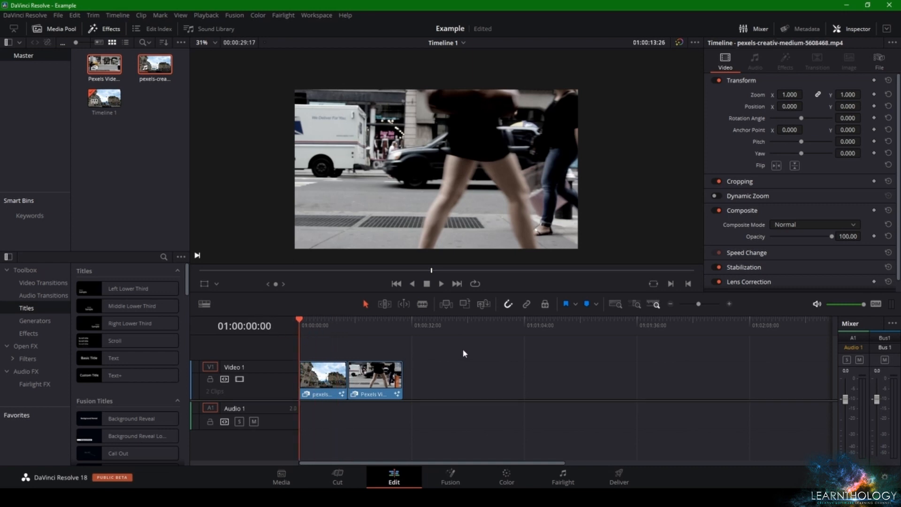
key(space)
click(315, 324)
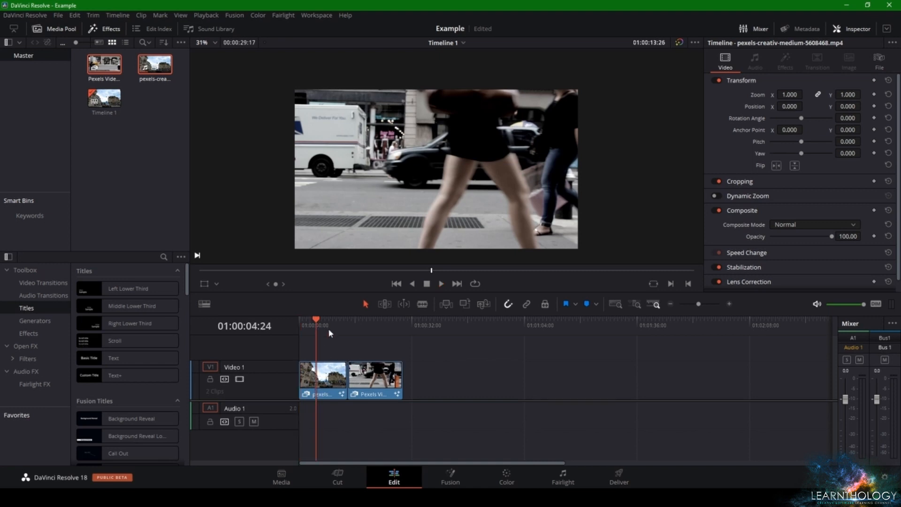
drag(325, 326, 331, 329)
click(318, 371)
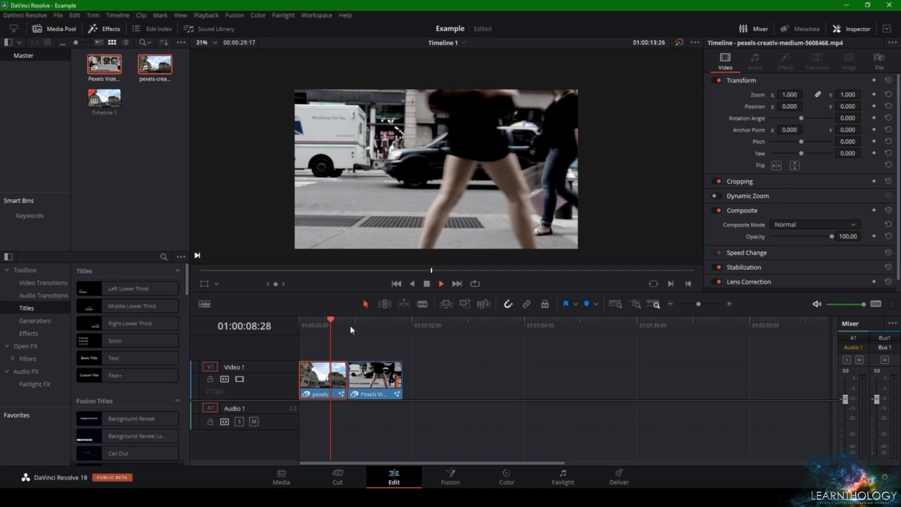
key(space)
click(402, 355)
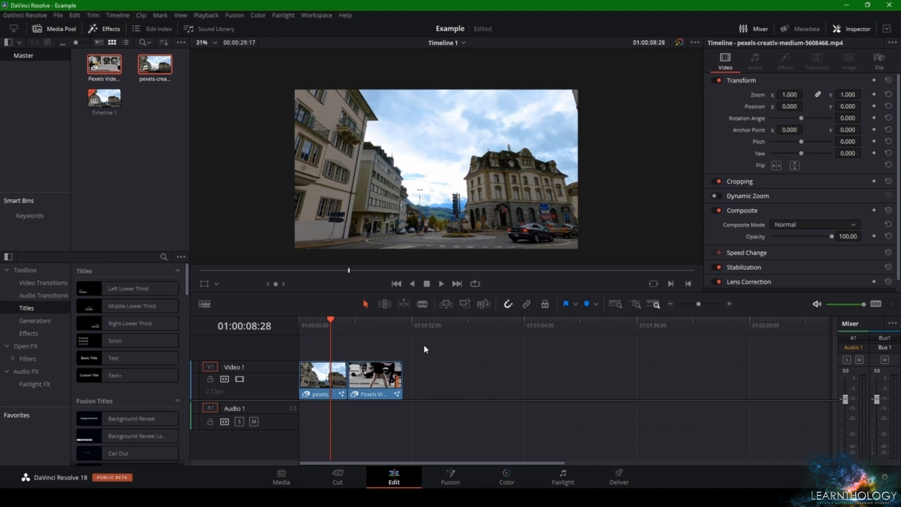
Play the second clip from its beginning until the red trousers have revealed the whole word Course
click(367, 334)
click(347, 333)
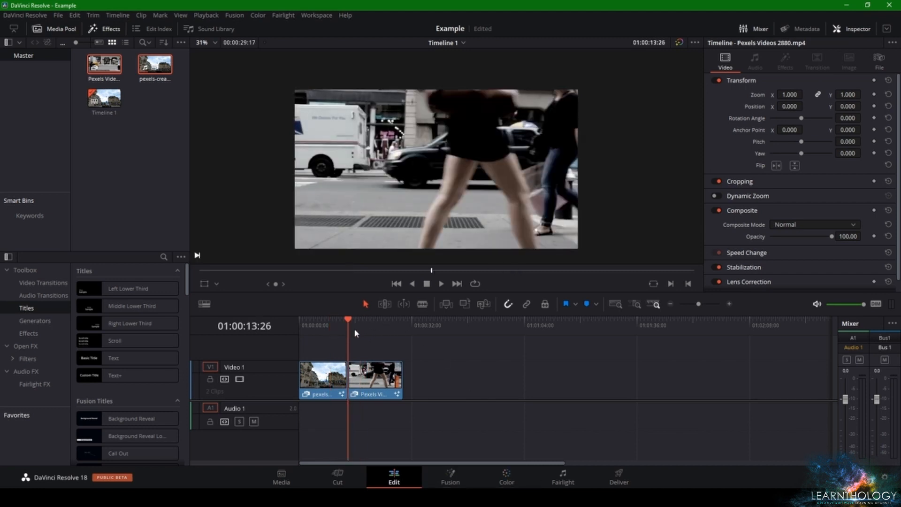
key(space)
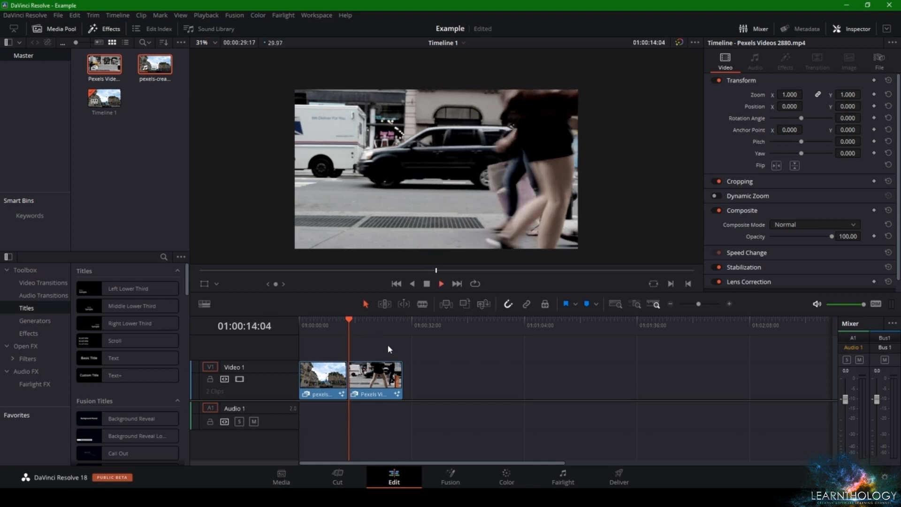
key(space)
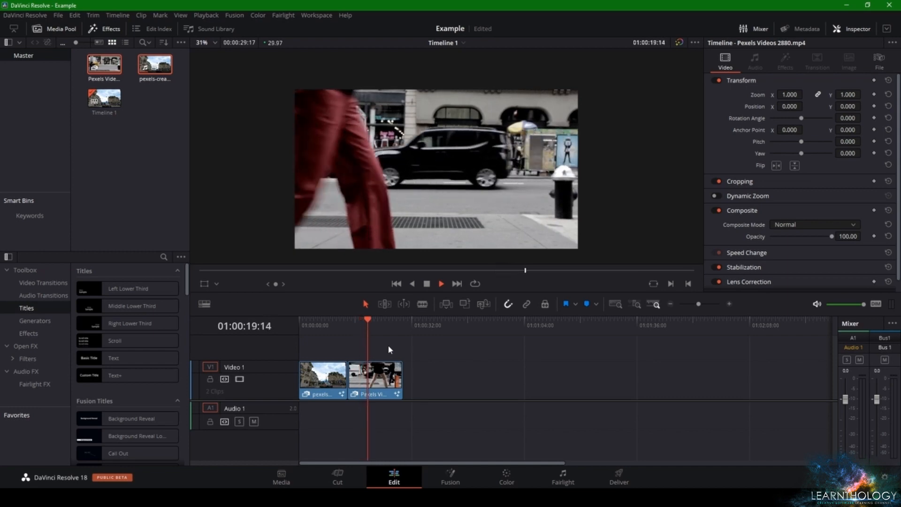
key(space)
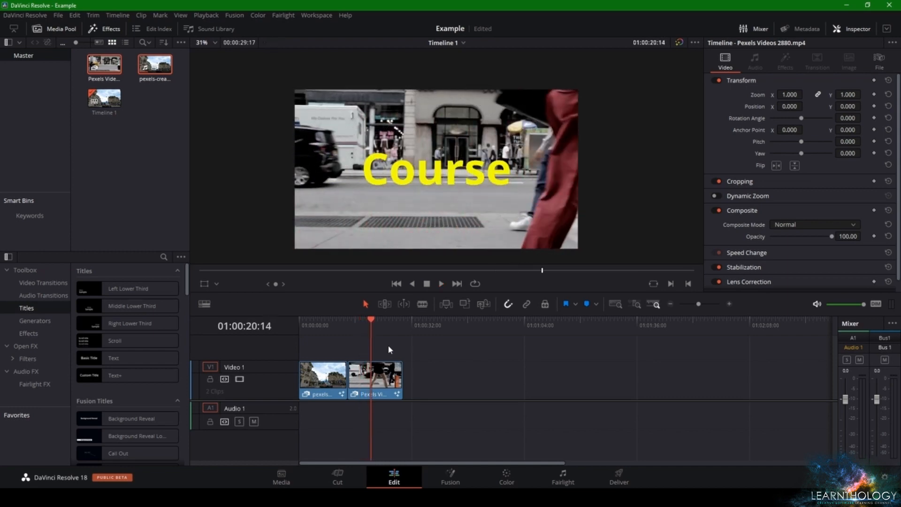
Reopen the second clip's Fusion composition and show its Polygon1, Blur1 and Text1 nodes
click(436, 484)
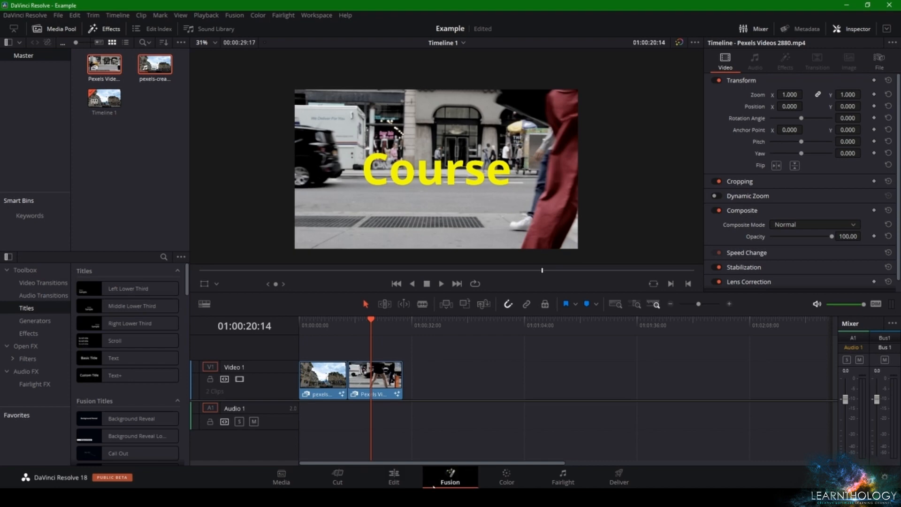
scroll(342, 427, up, 2)
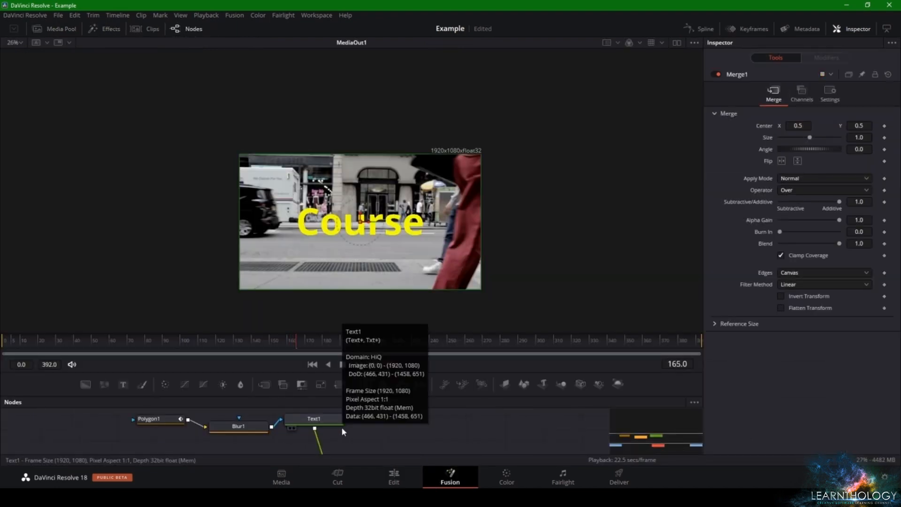